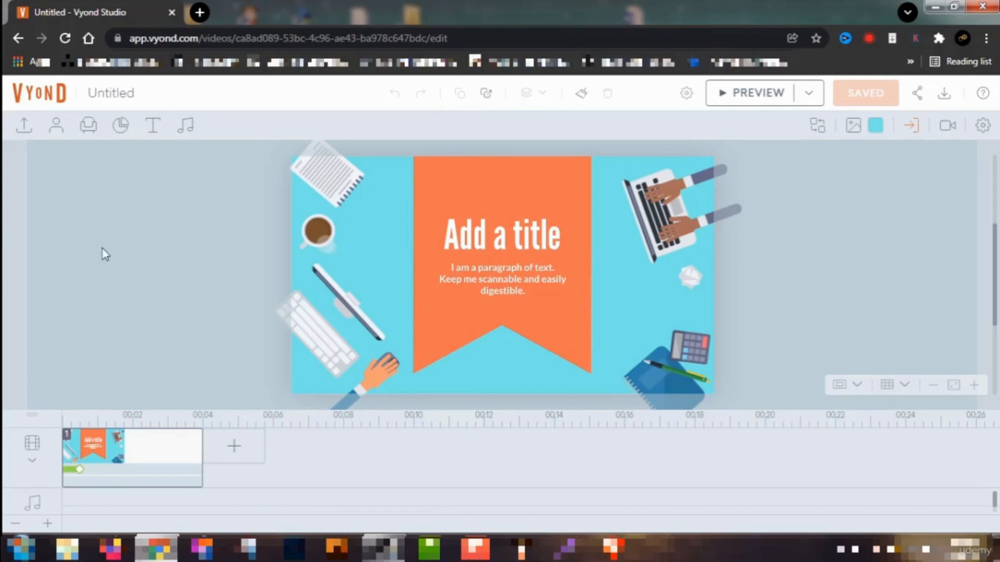
Create a new character in the Business Friendly style with the male body and the slimmest adult build
{"action": "left_click", "coordinate": [56, 128]}
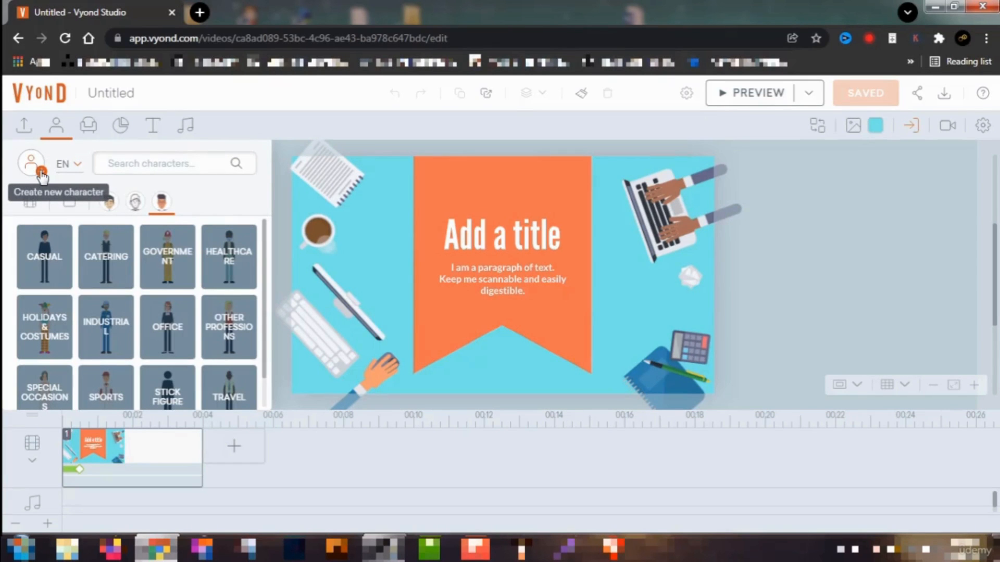
{"action": "left_click", "coordinate": [41, 176]}
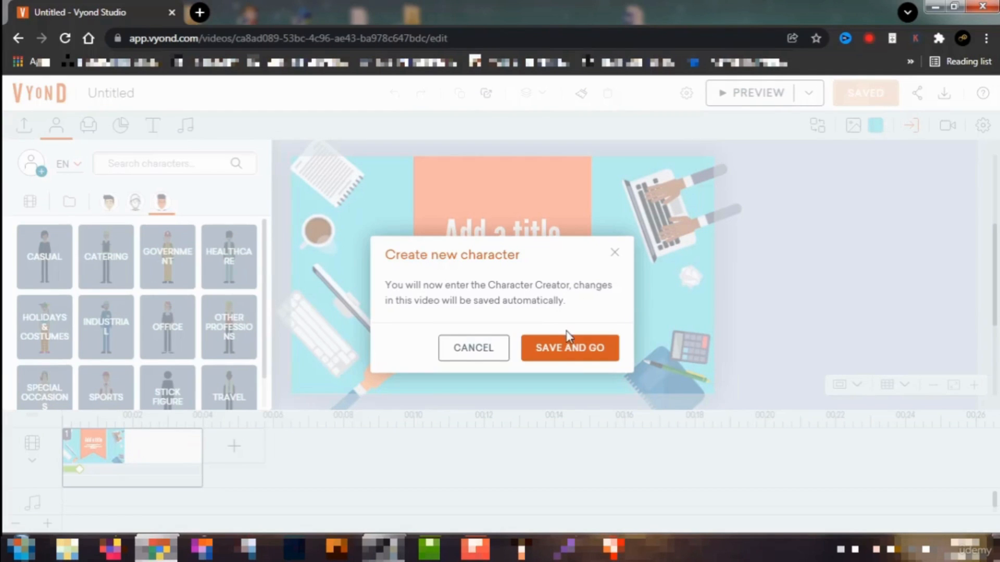
{"action": "left_click", "coordinate": [561, 354]}
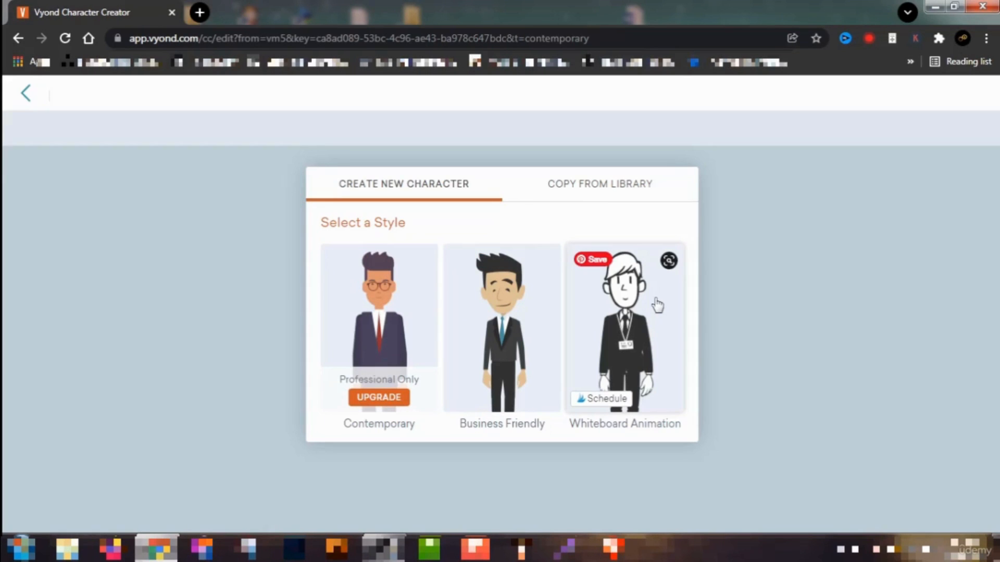
{"action": "left_click", "coordinate": [512, 334]}
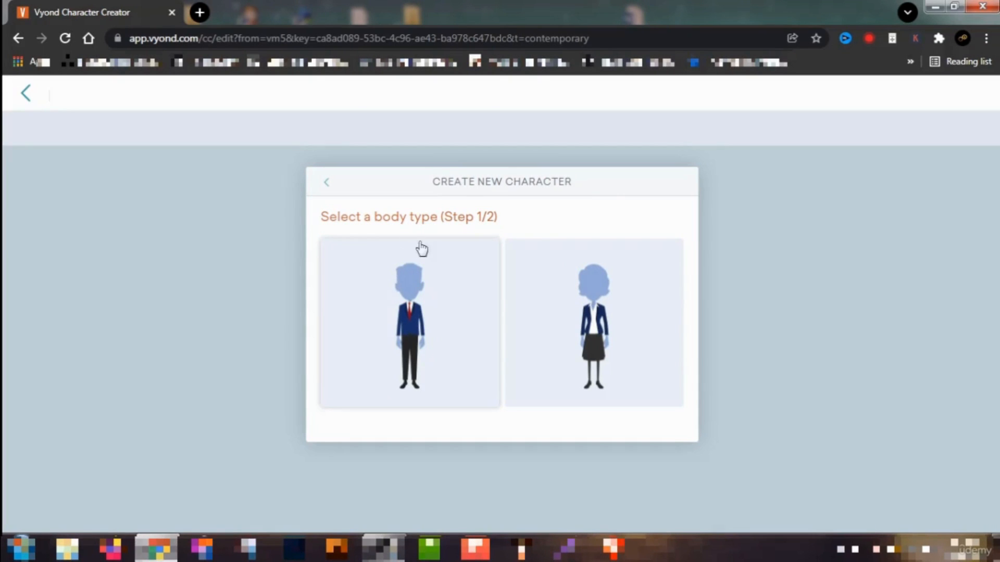
{"action": "left_click", "coordinate": [419, 342]}
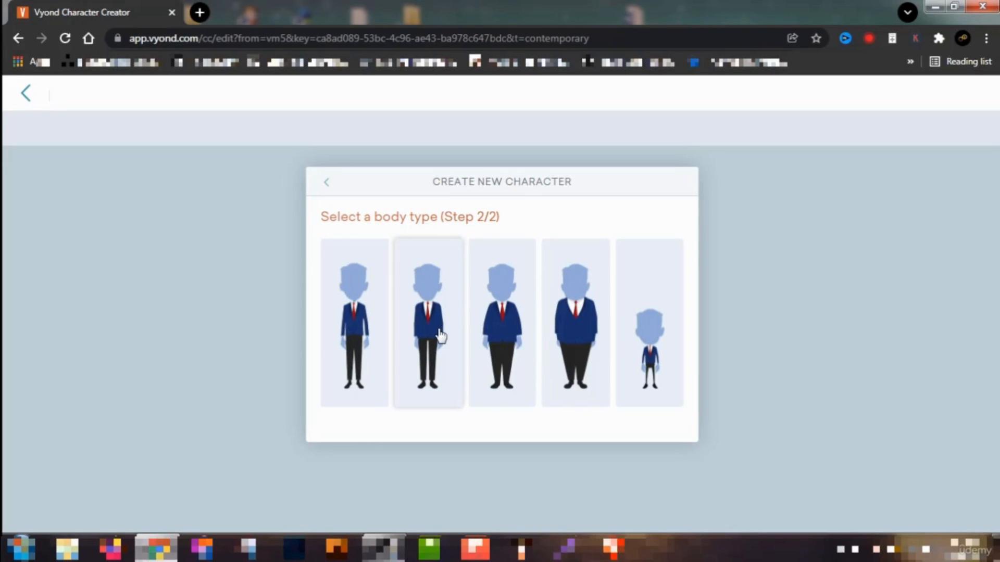
{"action": "left_click", "coordinate": [357, 326]}
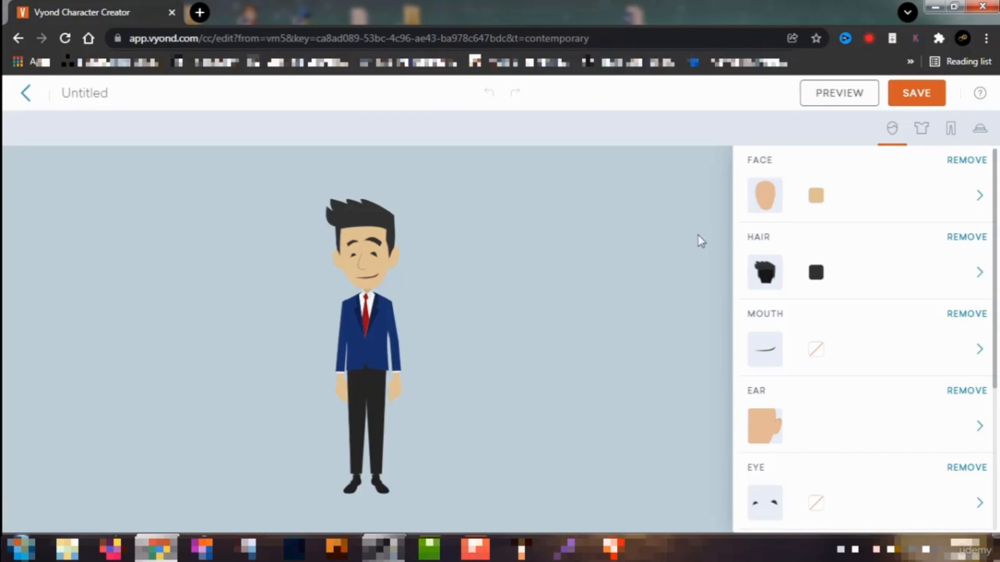
Try several face shapes, including the black-bearded one, and settle on the beardless oval face that ends the first row
{"action": "left_click", "coordinate": [771, 204]}
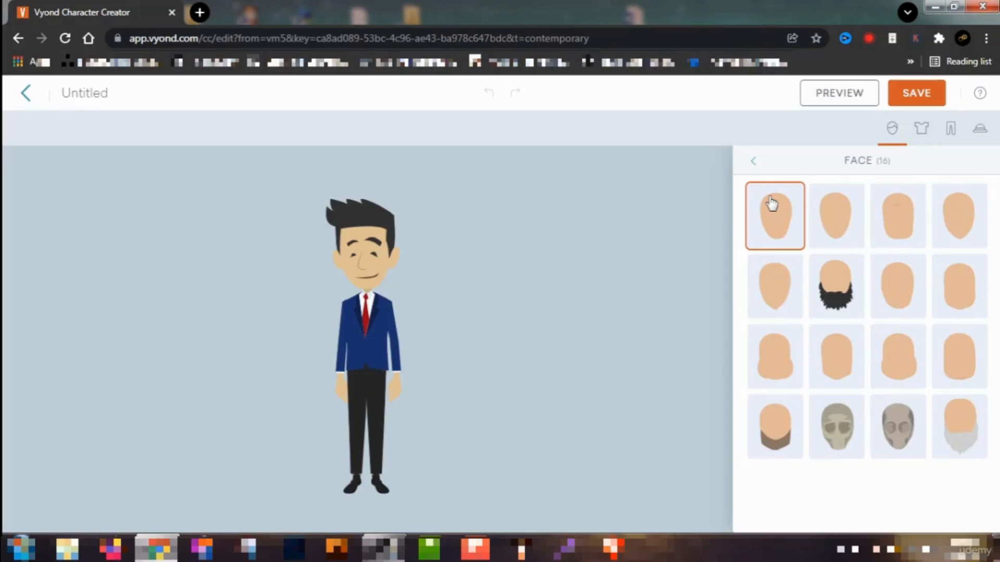
{"action": "left_click", "coordinate": [840, 218]}
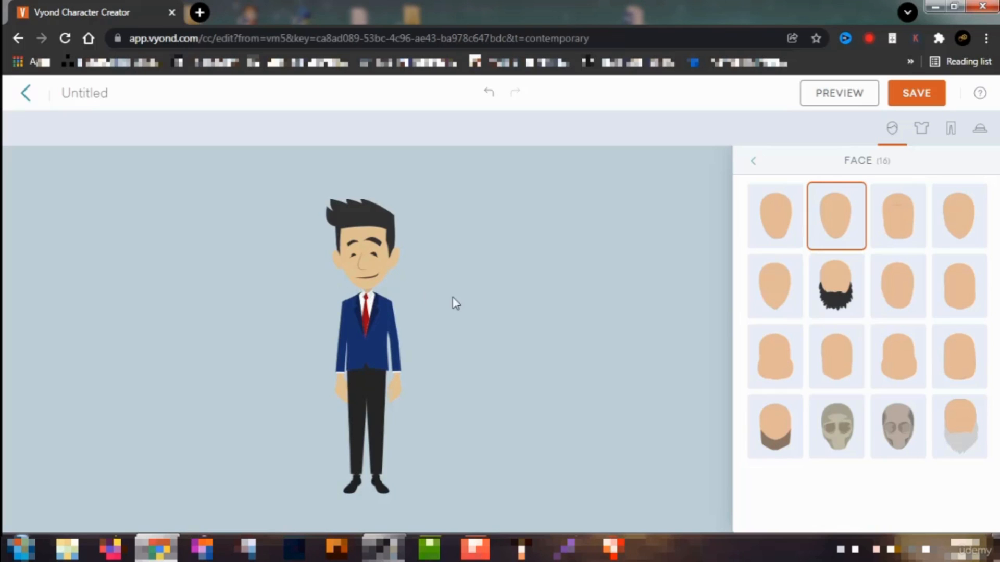
{"action": "left_click", "coordinate": [905, 215]}
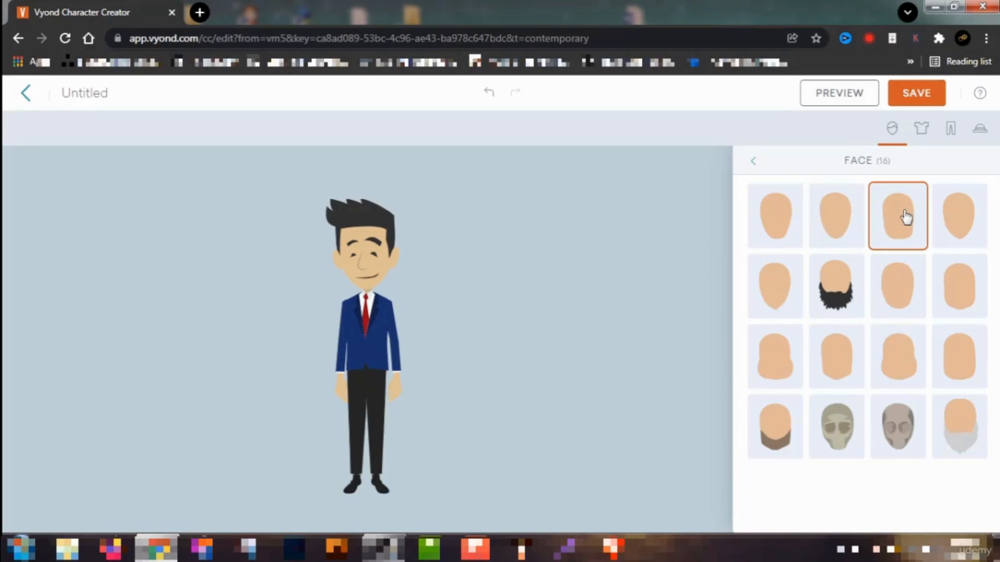
{"action": "left_click", "coordinate": [963, 221]}
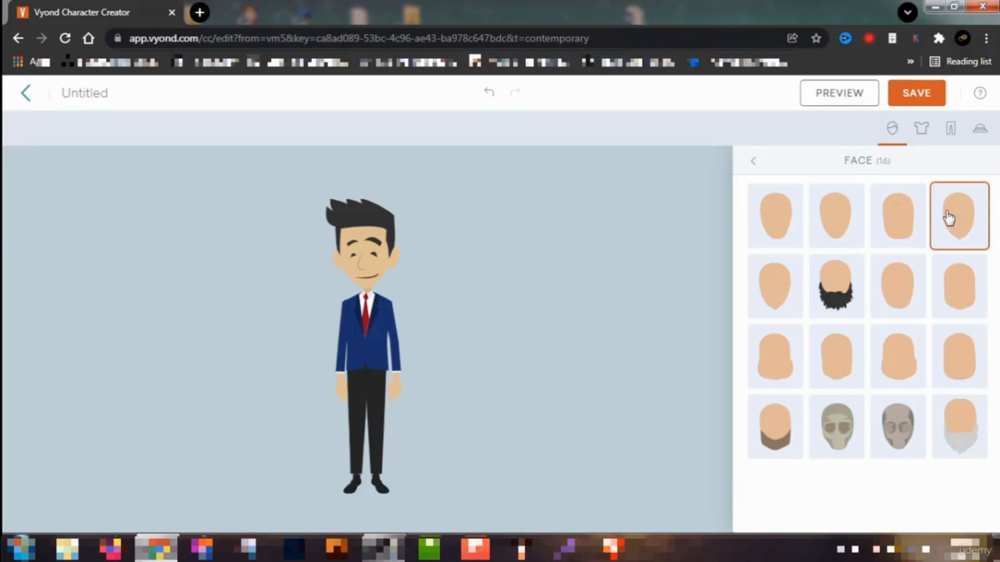
{"action": "left_click", "coordinate": [841, 287]}
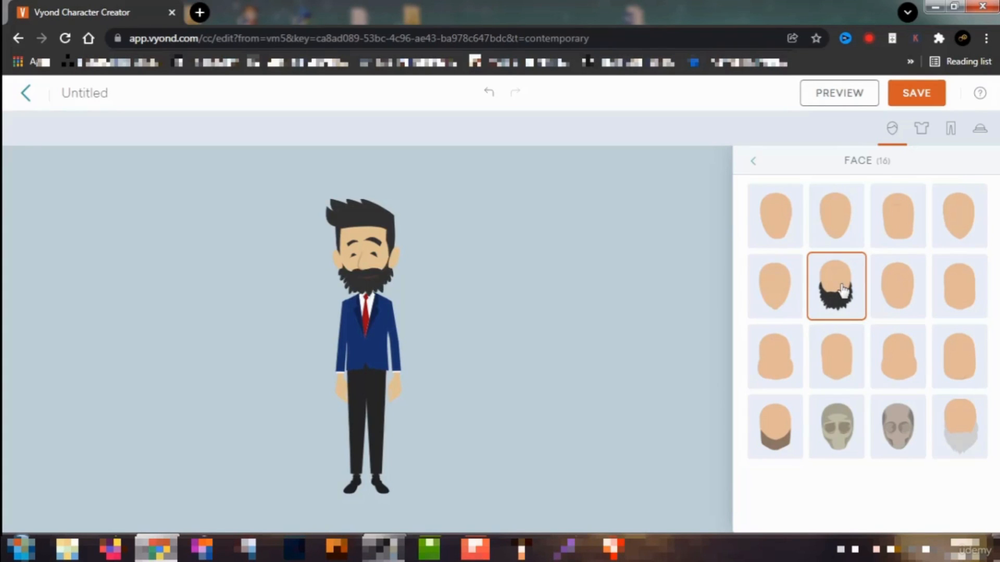
{"action": "left_click", "coordinate": [960, 214]}
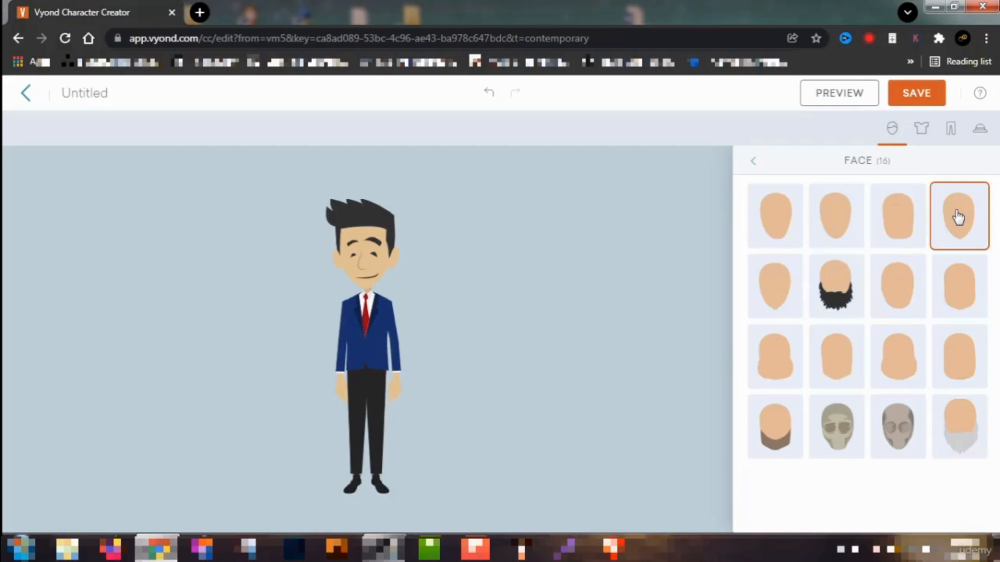
{"action": "left_click", "coordinate": [753, 162]}
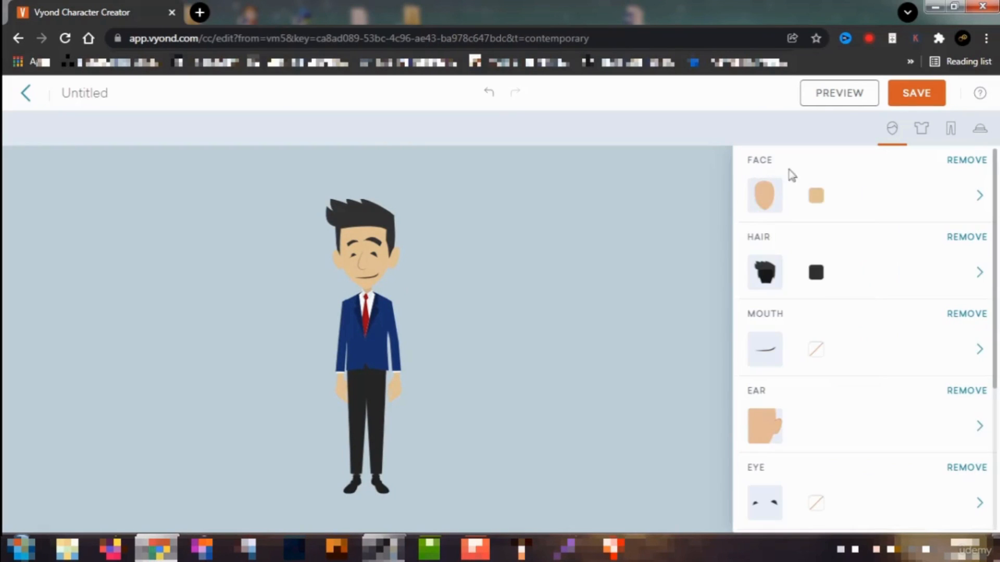
Set the face's skin color to the suggested dark brown 8D6850
{"action": "left_click", "coordinate": [816, 197]}
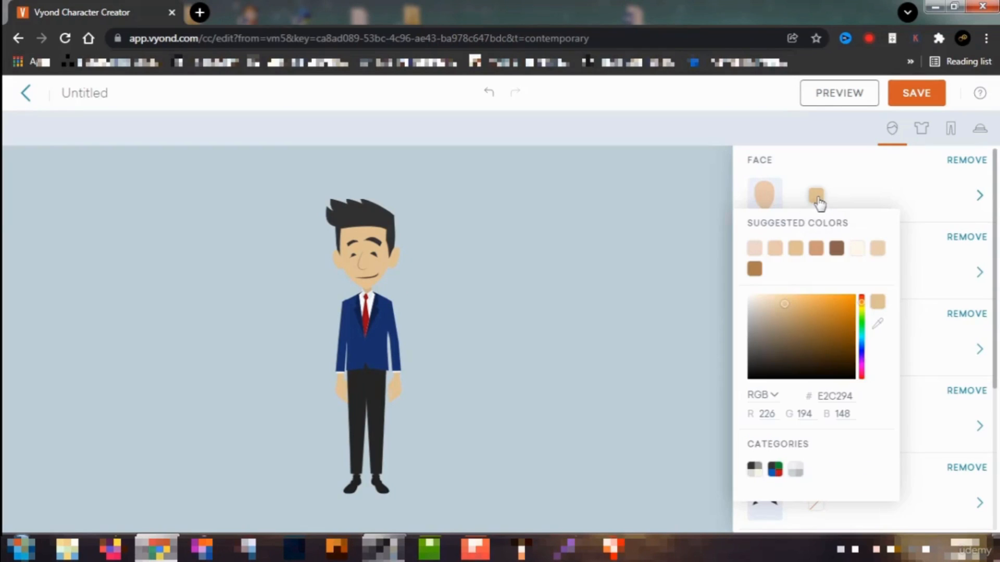
{"action": "left_click", "coordinate": [754, 270]}
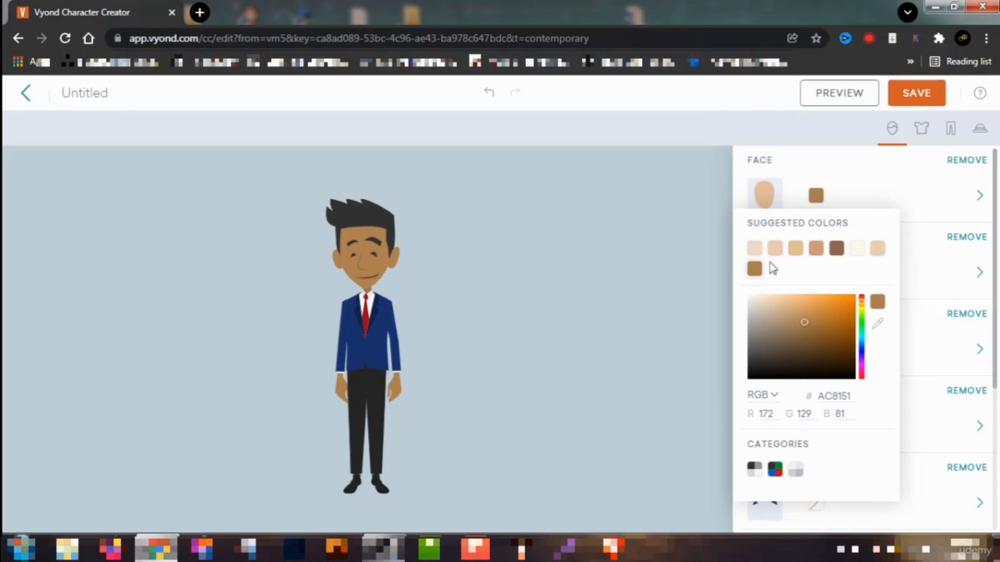
{"action": "left_click", "coordinate": [836, 251]}
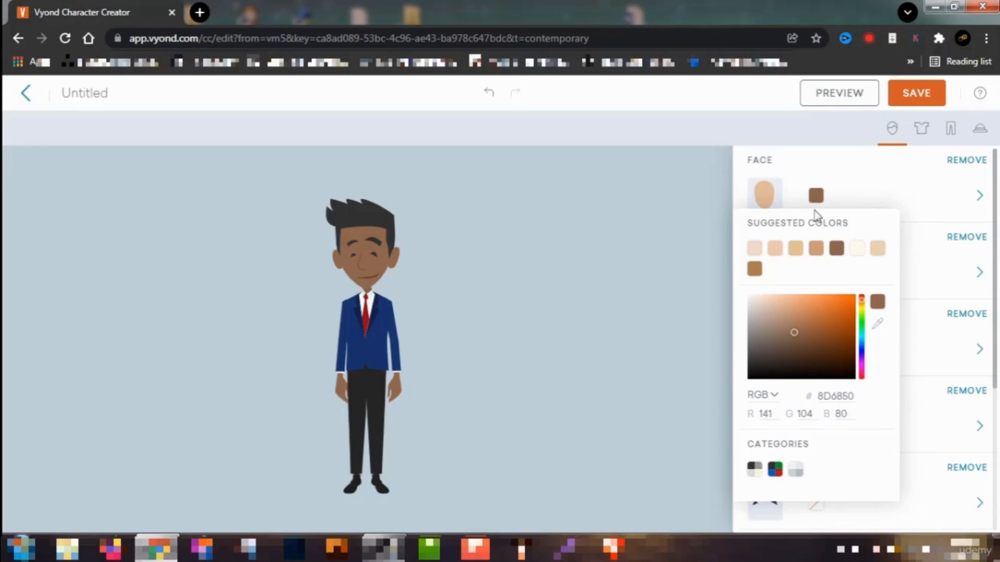
{"action": "left_click", "coordinate": [764, 167]}
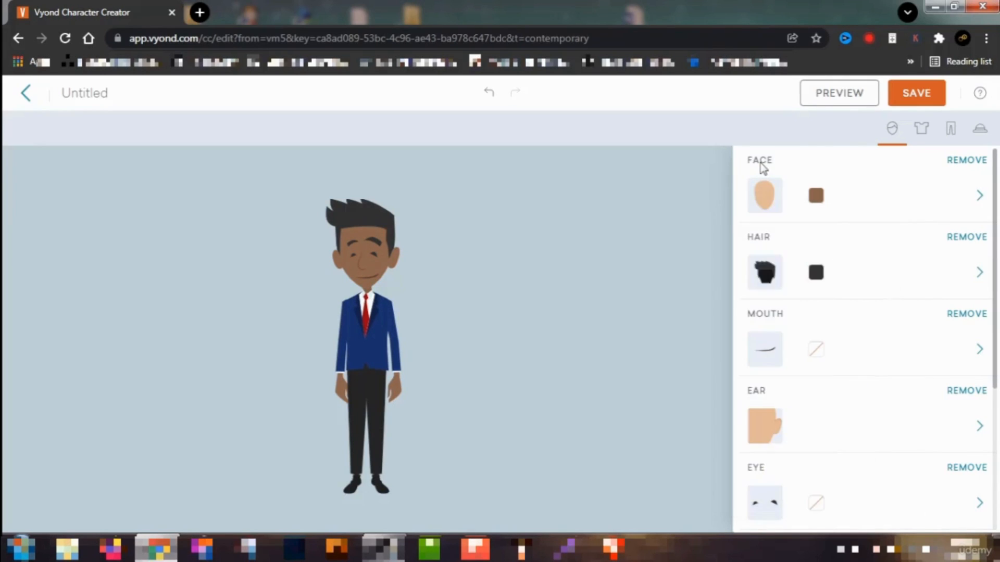
Browse the hair options and try the wide-brimmed yellow straw hat on the character
{"action": "left_click", "coordinate": [765, 277]}
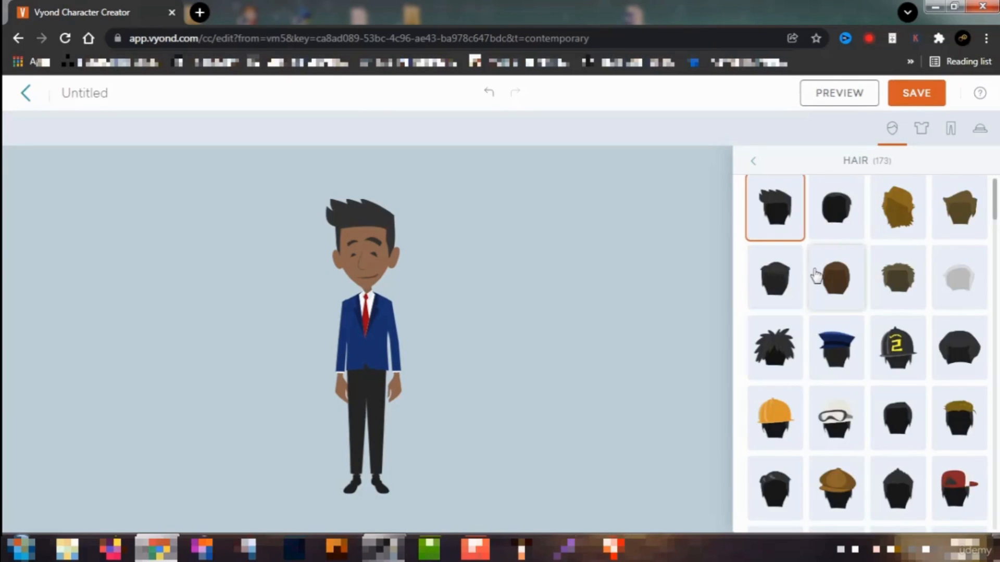
{"action": "scroll", "coordinate": [880, 272], "scroll_direction": "down", "scroll_amount": 3}
{"action": "scroll", "coordinate": [880, 272], "scroll_direction": "down", "scroll_amount": 1}
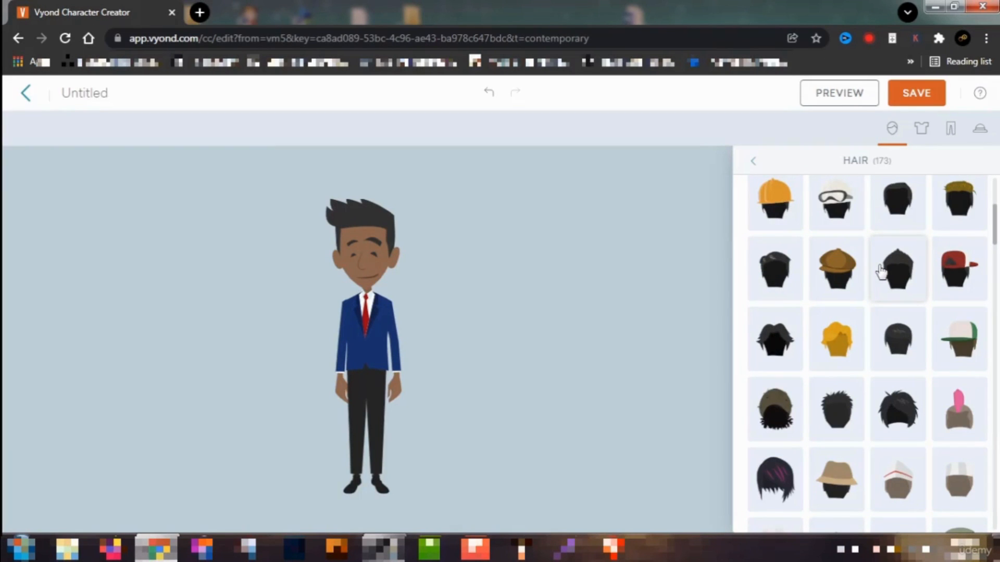
{"action": "scroll", "coordinate": [879, 271], "scroll_direction": "down", "scroll_amount": 1}
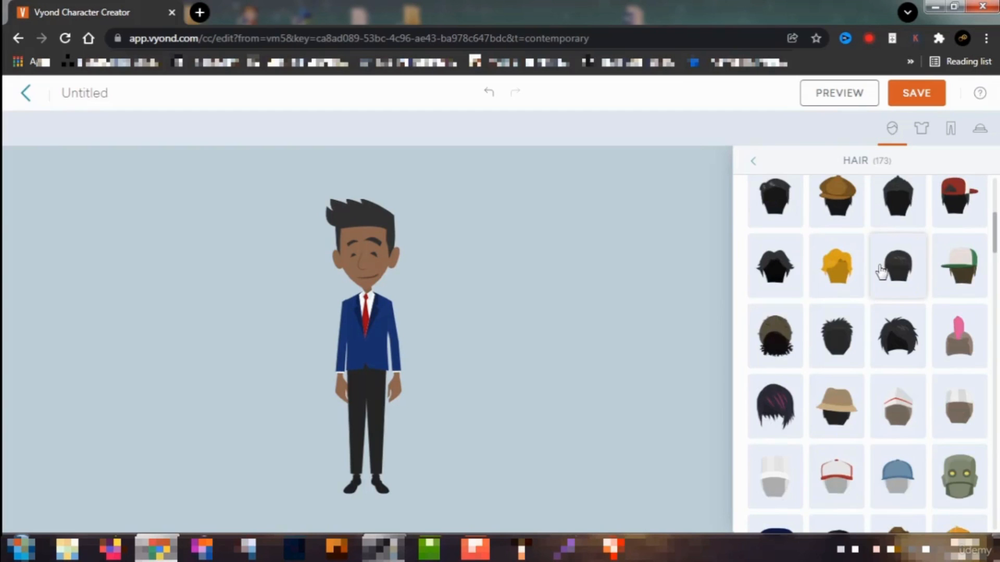
{"action": "scroll", "coordinate": [880, 272], "scroll_direction": "down", "scroll_amount": 2}
{"action": "scroll", "coordinate": [880, 272], "scroll_direction": "down", "scroll_amount": 4}
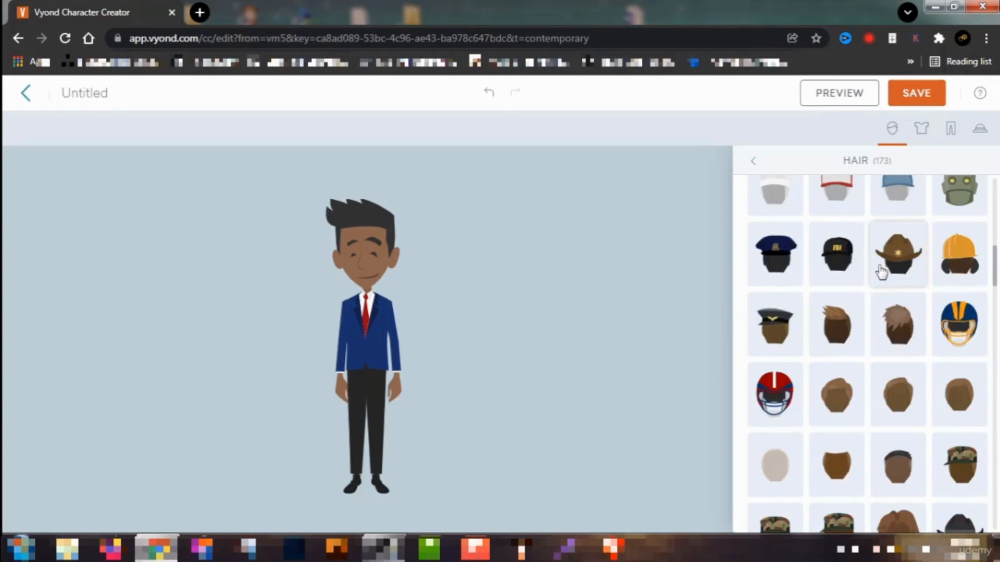
{"action": "scroll", "coordinate": [880, 272], "scroll_direction": "down", "scroll_amount": 1}
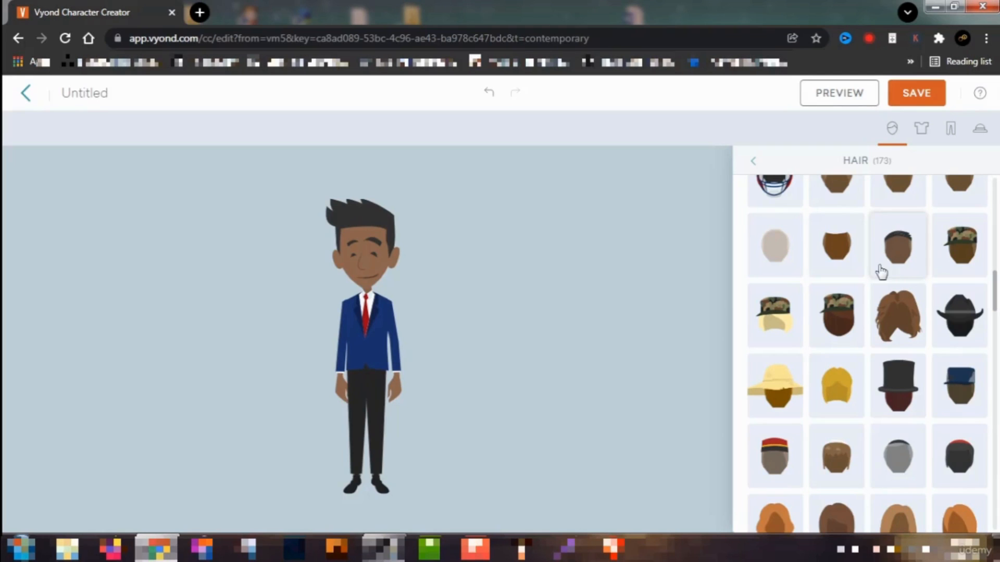
{"action": "left_click", "coordinate": [778, 401]}
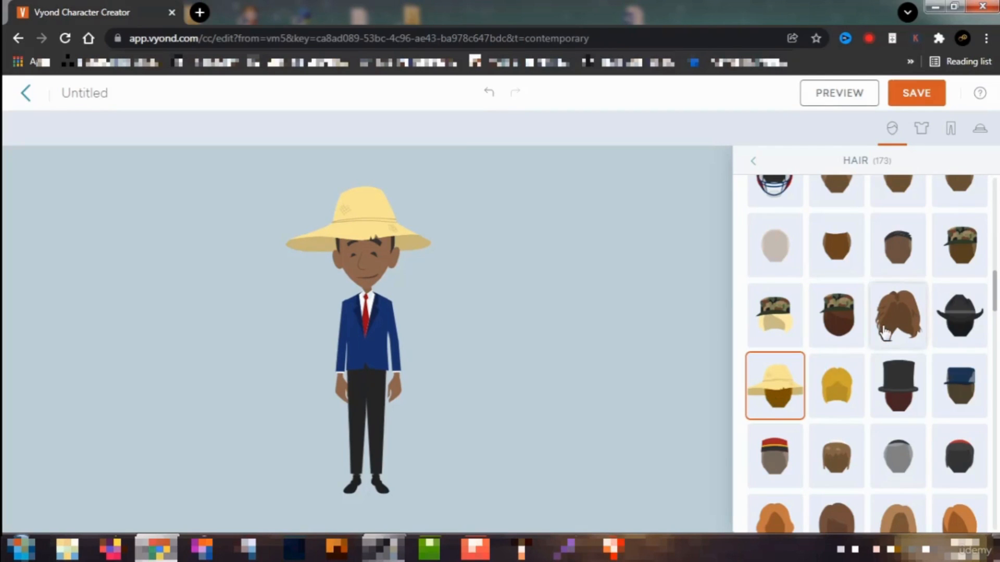
Give the character the short curly flat-top hairstyle shown just before the long judge's wig, and return to the feature list
{"action": "scroll", "coordinate": [885, 334], "scroll_direction": "down", "scroll_amount": 2}
{"action": "scroll", "coordinate": [885, 333], "scroll_direction": "down", "scroll_amount": 1}
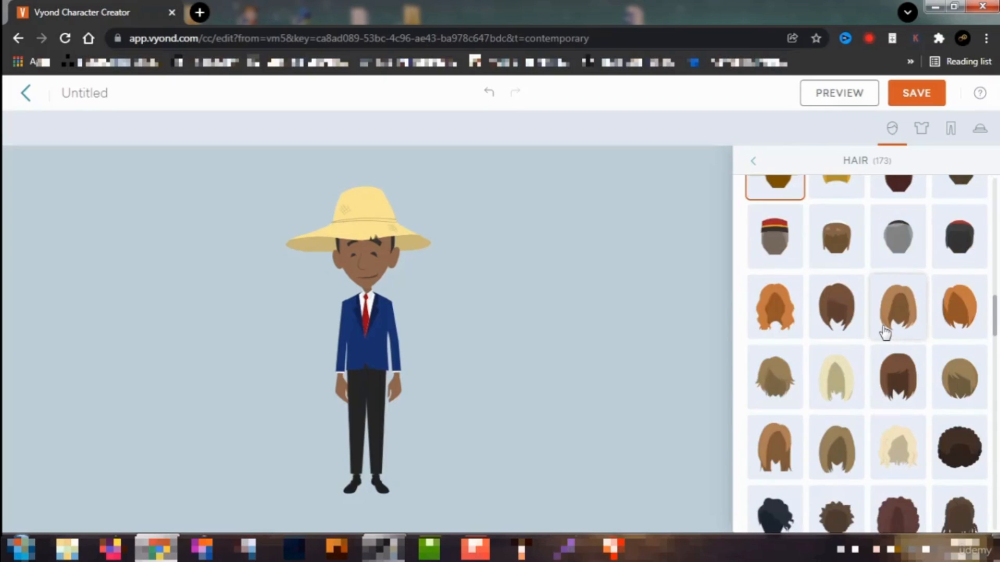
{"action": "scroll", "coordinate": [885, 333], "scroll_direction": "down", "scroll_amount": 2}
{"action": "scroll", "coordinate": [884, 332], "scroll_direction": "down", "scroll_amount": 5}
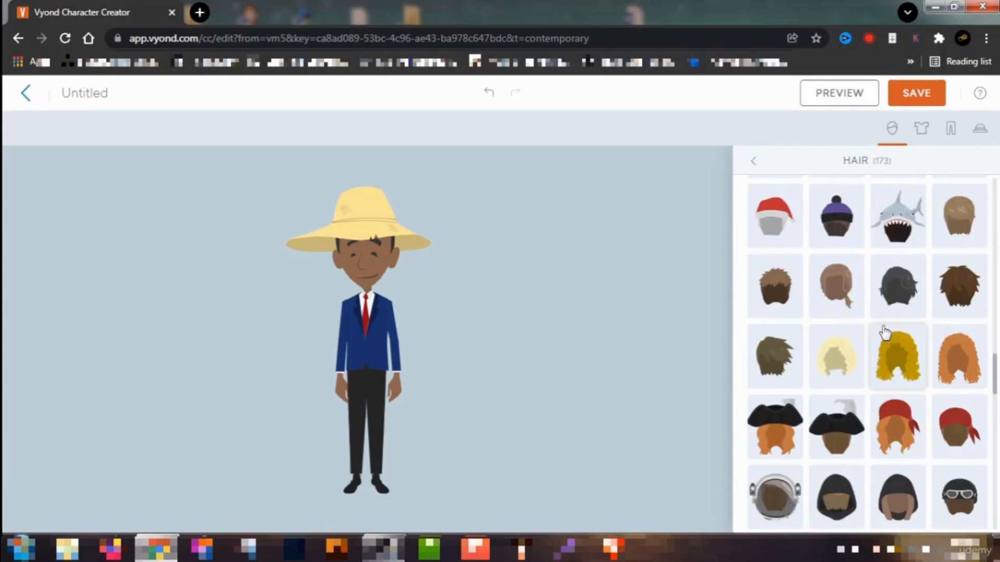
{"action": "scroll", "coordinate": [884, 332], "scroll_direction": "down", "scroll_amount": 2}
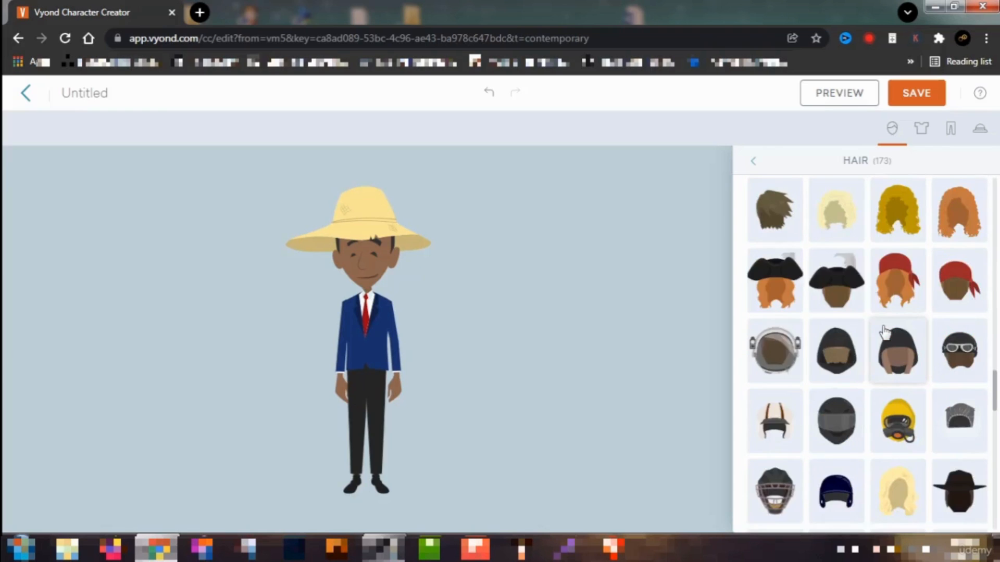
{"action": "scroll", "coordinate": [885, 332], "scroll_direction": "down", "scroll_amount": 2}
{"action": "scroll", "coordinate": [884, 333], "scroll_direction": "down", "scroll_amount": 2}
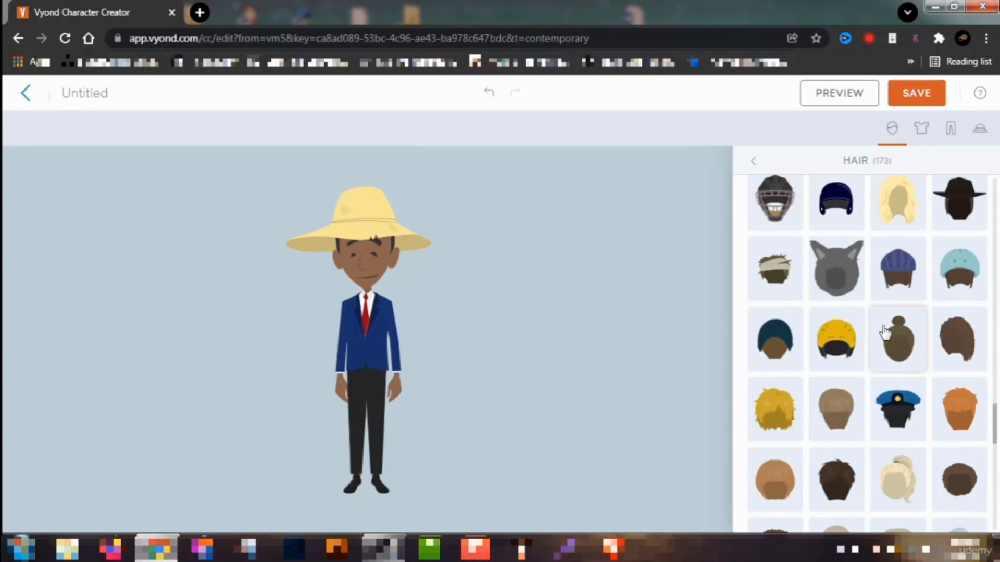
{"action": "scroll", "coordinate": [884, 332], "scroll_direction": "down", "scroll_amount": 1}
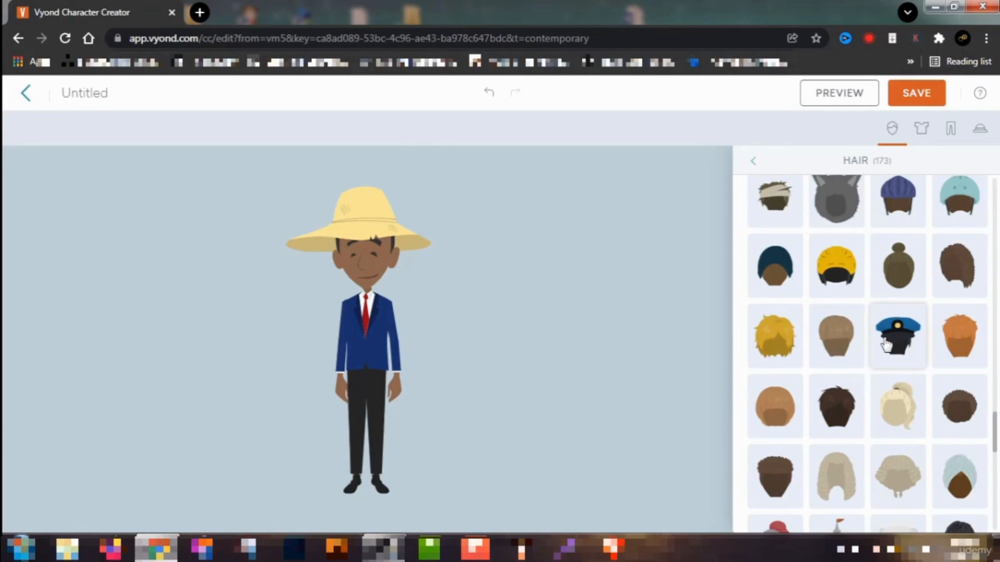
{"action": "scroll", "coordinate": [886, 339], "scroll_direction": "down", "scroll_amount": 1}
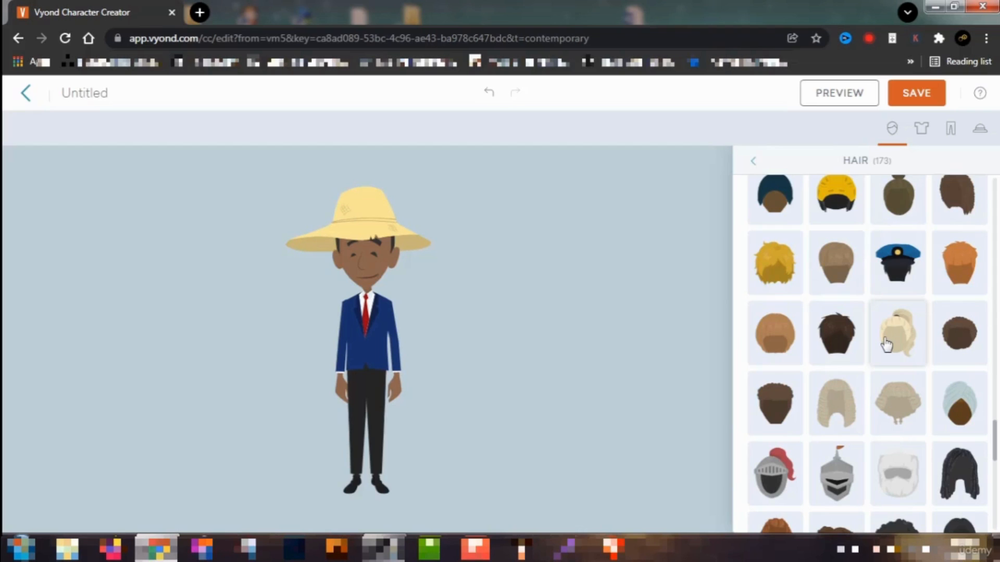
{"action": "left_click", "coordinate": [783, 401]}
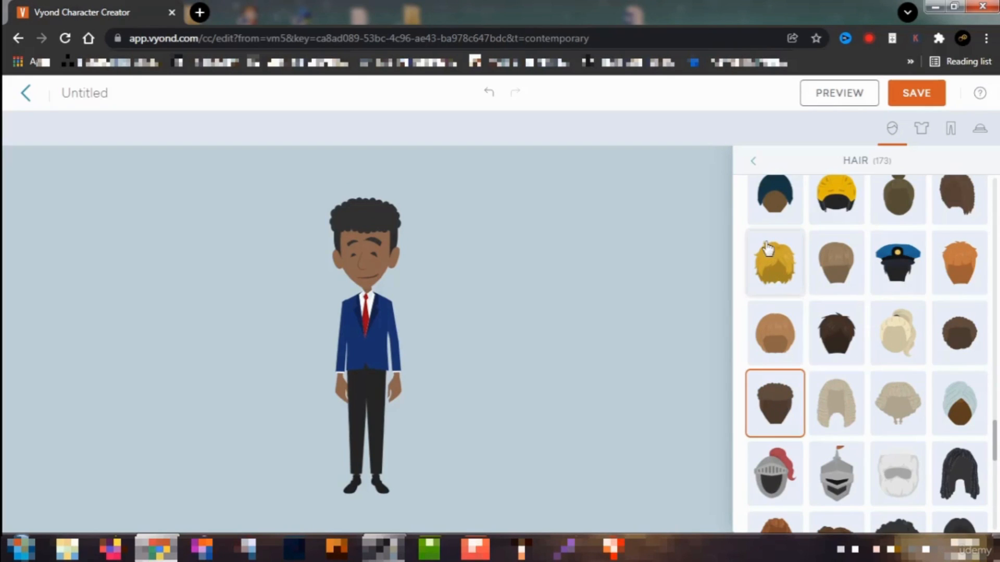
{"action": "left_click", "coordinate": [753, 161]}
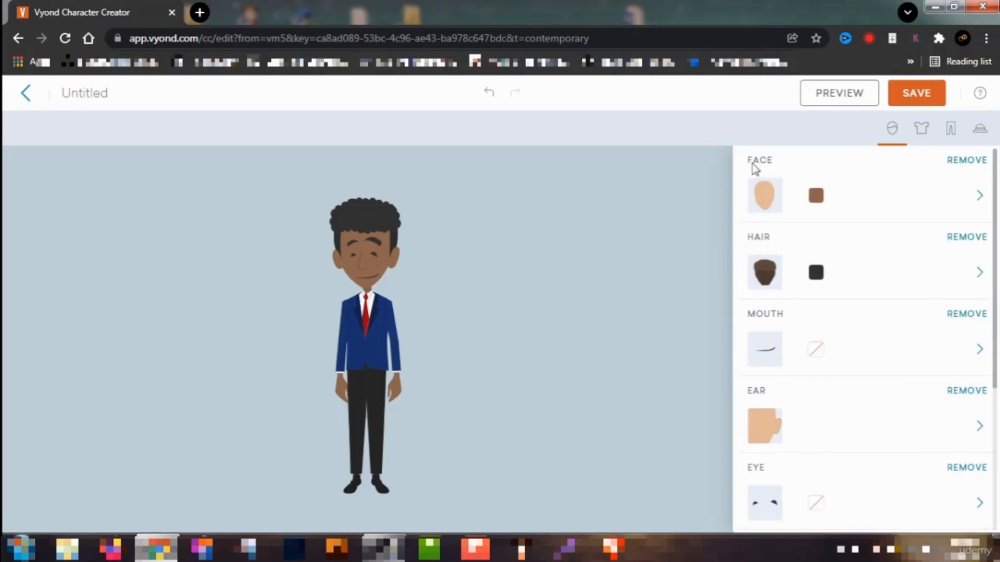
Set the hair color to near-black 0B0B0B after trying the suggested dark brown
{"action": "left_click", "coordinate": [815, 273]}
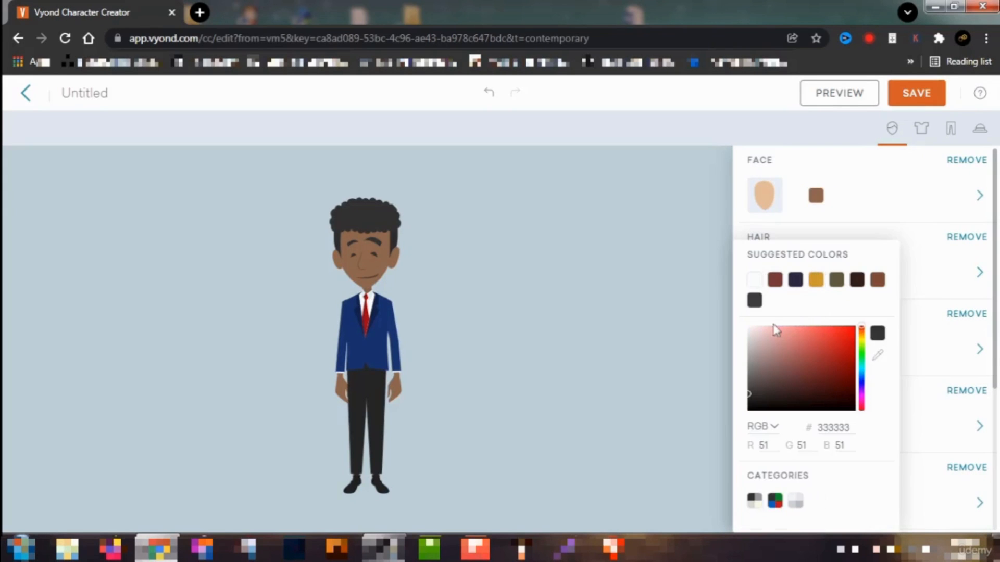
{"action": "left_click", "coordinate": [857, 284]}
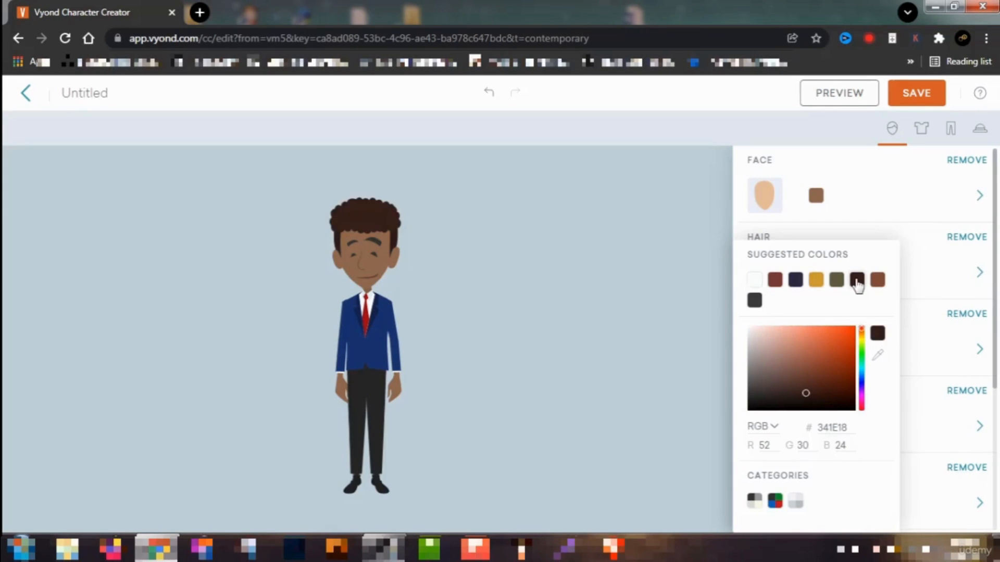
{"action": "left_click", "coordinate": [751, 402]}
{"action": "left_click", "coordinate": [748, 409]}
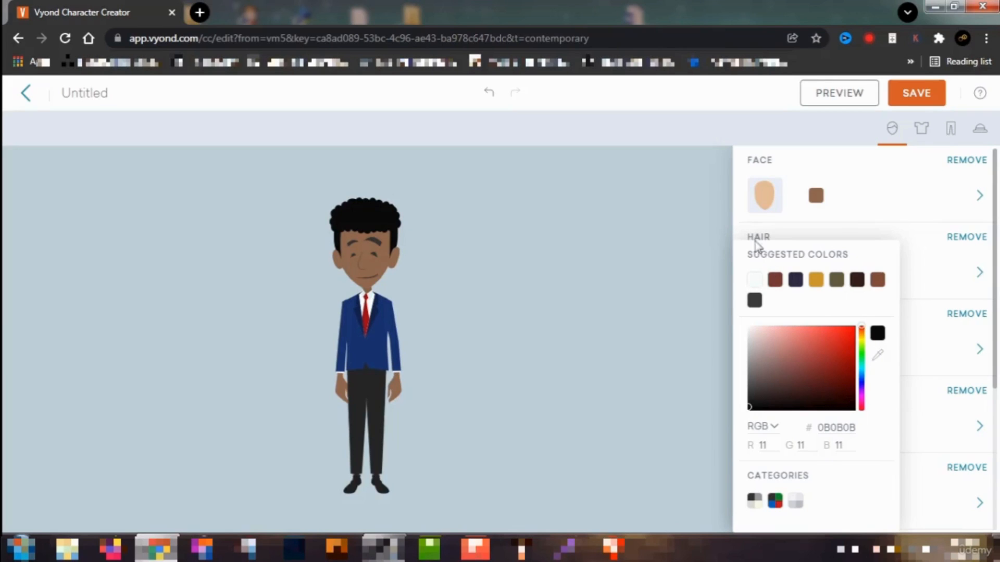
{"action": "left_click", "coordinate": [739, 167]}
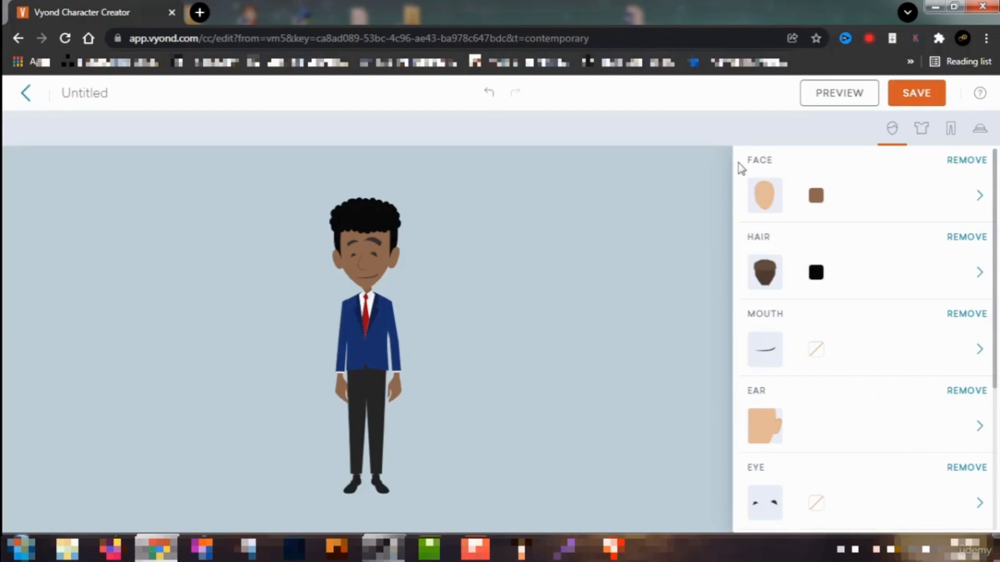
Give the character the open, toothy lopsided smile from the mouth options and return to the feature list
{"action": "left_click", "coordinate": [773, 354]}
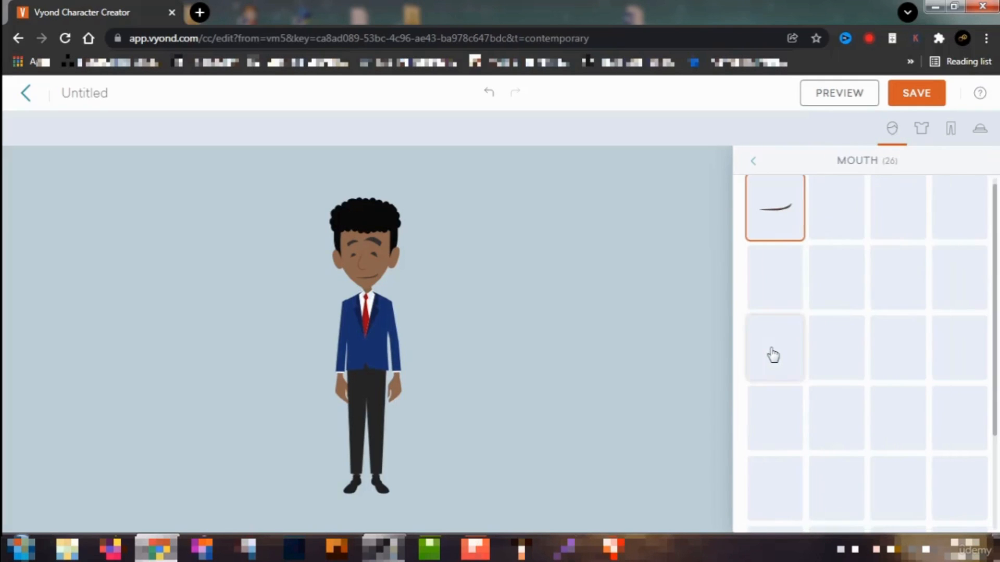
{"action": "left_click", "coordinate": [893, 288]}
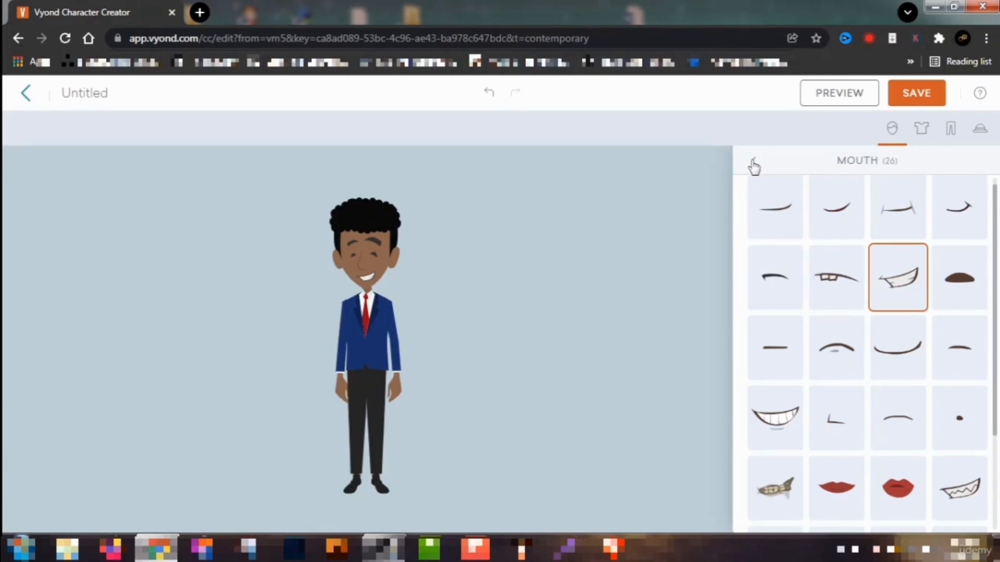
{"action": "left_click", "coordinate": [753, 162]}
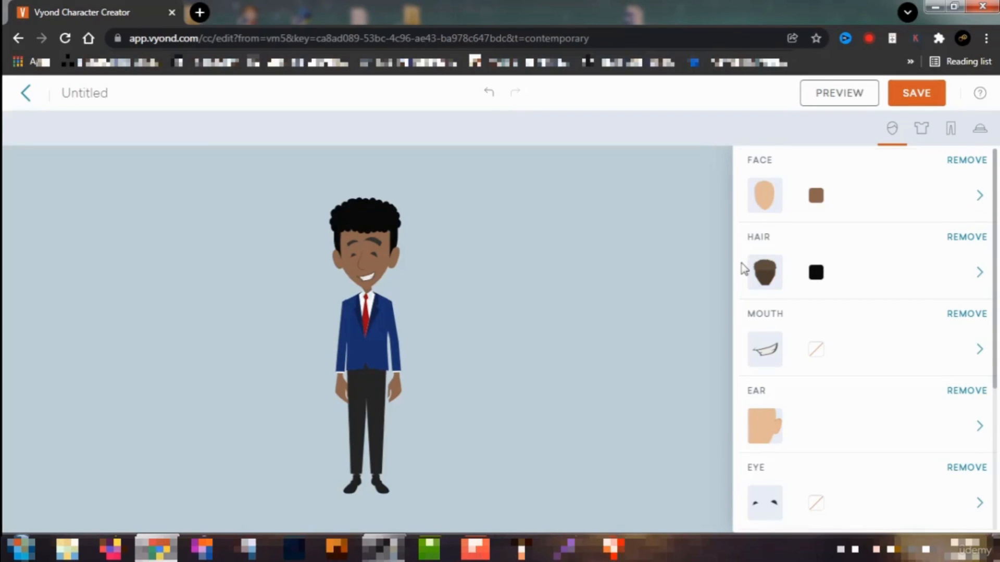
Give the character the ear with a small pearl stud after trying a plain ear, and return to the feature list
{"action": "scroll", "coordinate": [743, 269], "scroll_direction": "down", "scroll_amount": 1}
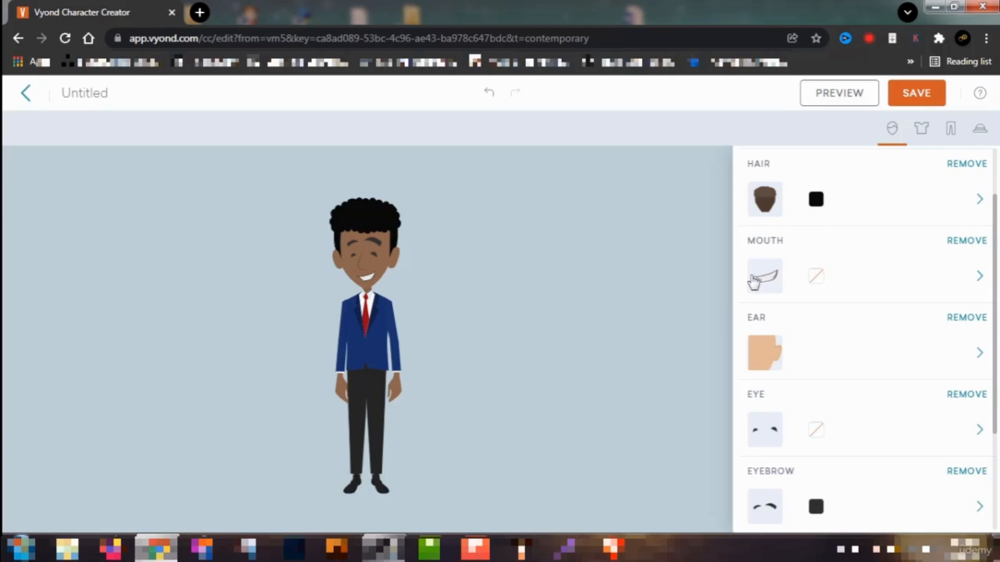
{"action": "left_click", "coordinate": [770, 354]}
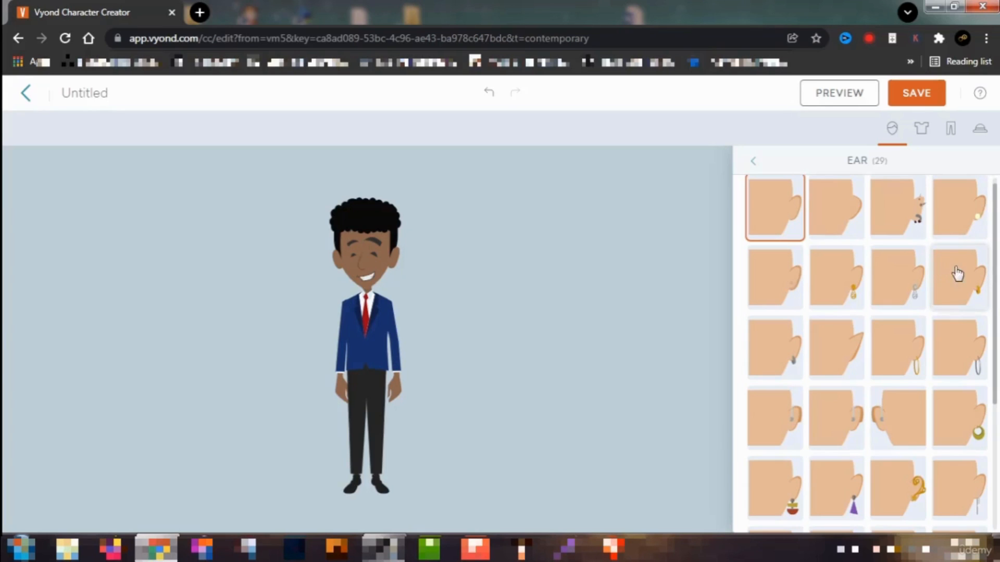
{"action": "left_click", "coordinate": [777, 280]}
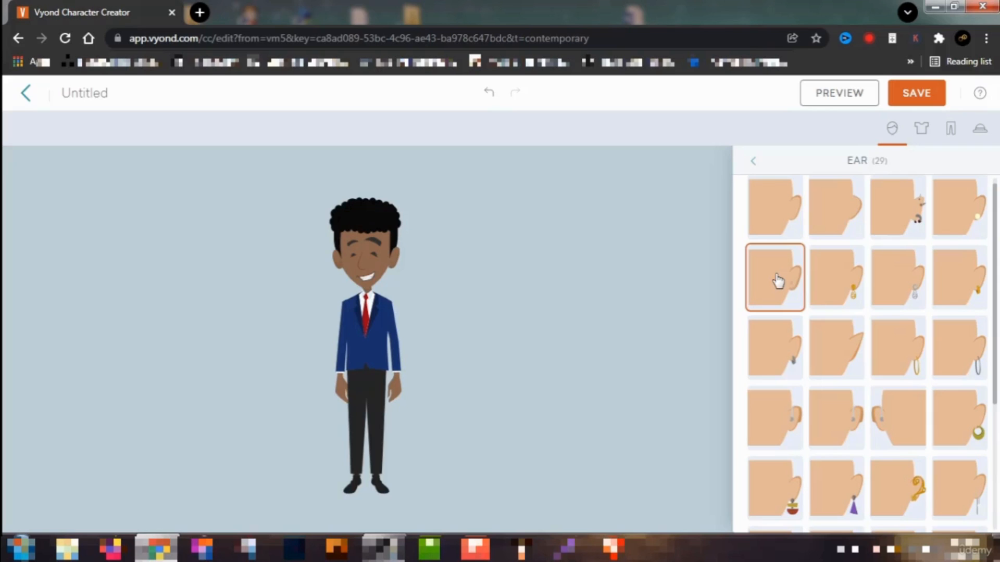
{"action": "left_click", "coordinate": [959, 218]}
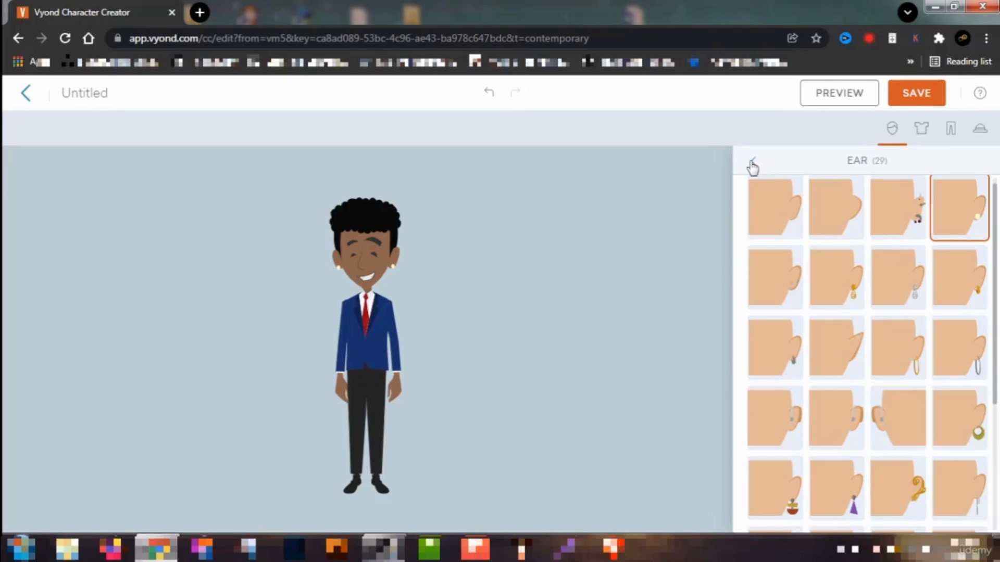
{"action": "left_click", "coordinate": [753, 163]}
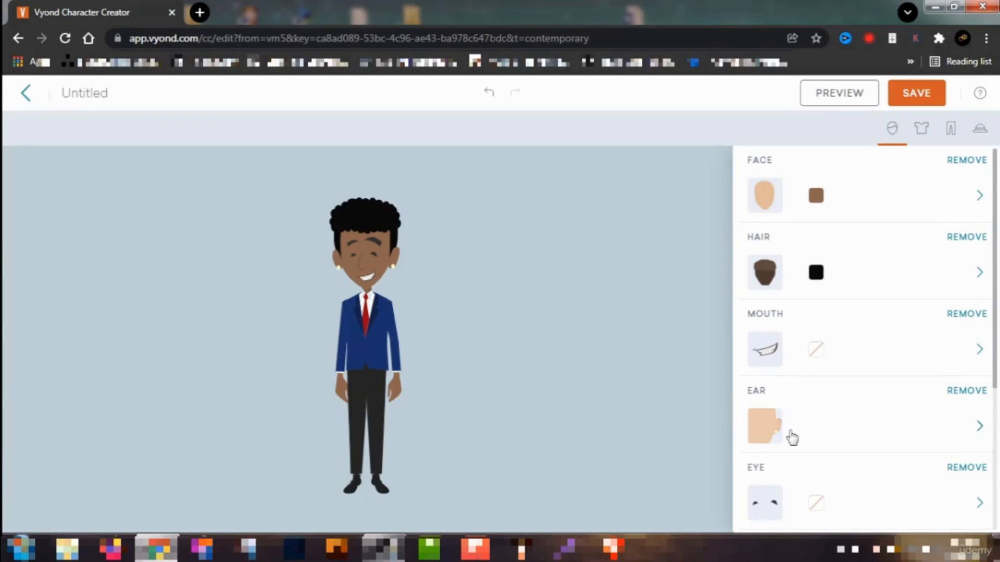
Browse the eye options and give the character the wide-open round eyes with small pupils and thin outlines
{"action": "scroll", "coordinate": [791, 435], "scroll_direction": "down", "scroll_amount": 2}
{"action": "scroll", "coordinate": [792, 438], "scroll_direction": "down", "scroll_amount": 2}
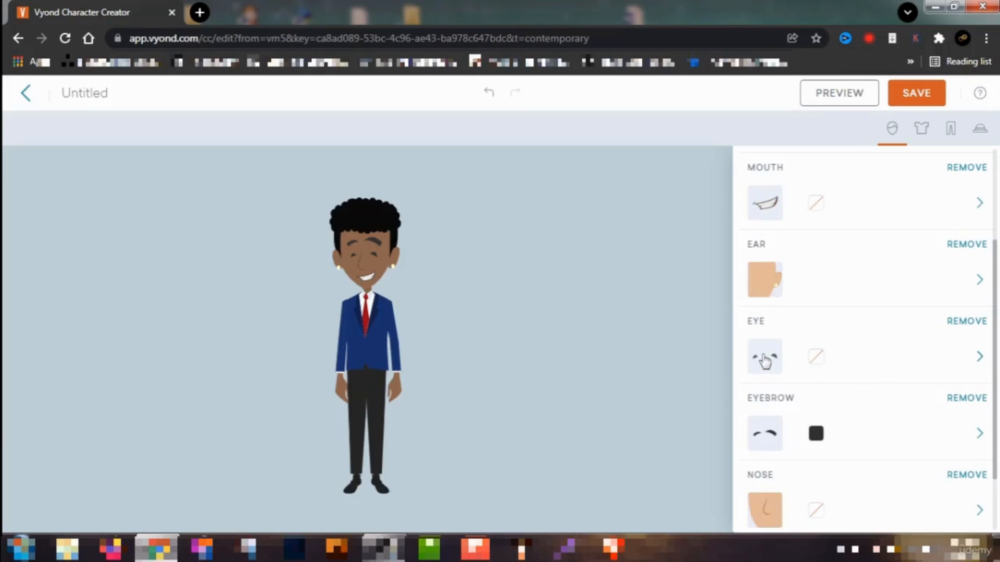
{"action": "left_click", "coordinate": [763, 358]}
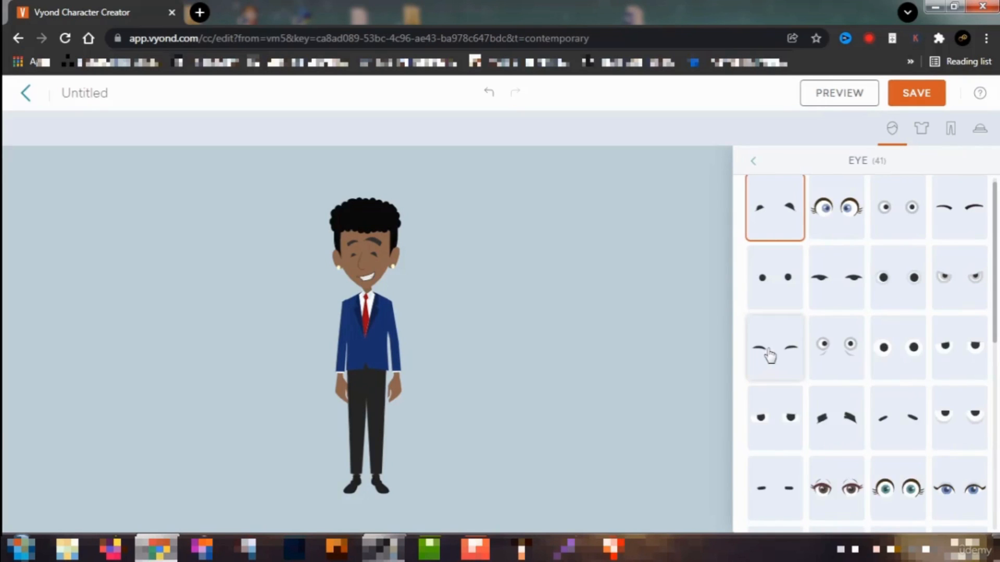
{"action": "left_click", "coordinate": [904, 210]}
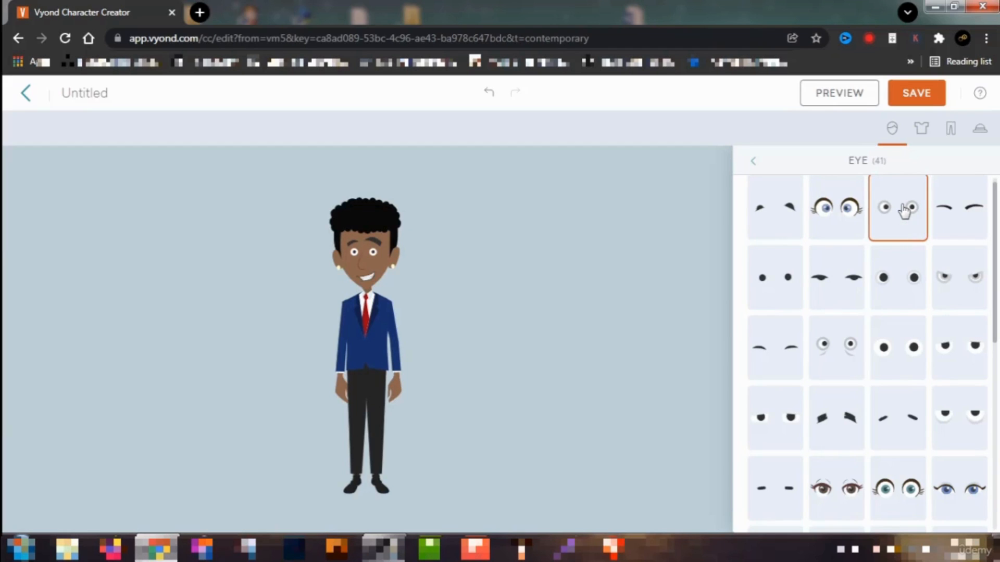
Try blue-iris, angry, large-pupil, closed and dot eyes on the character, and reselect the round small-pupil eyes
{"action": "left_click", "coordinate": [846, 210]}
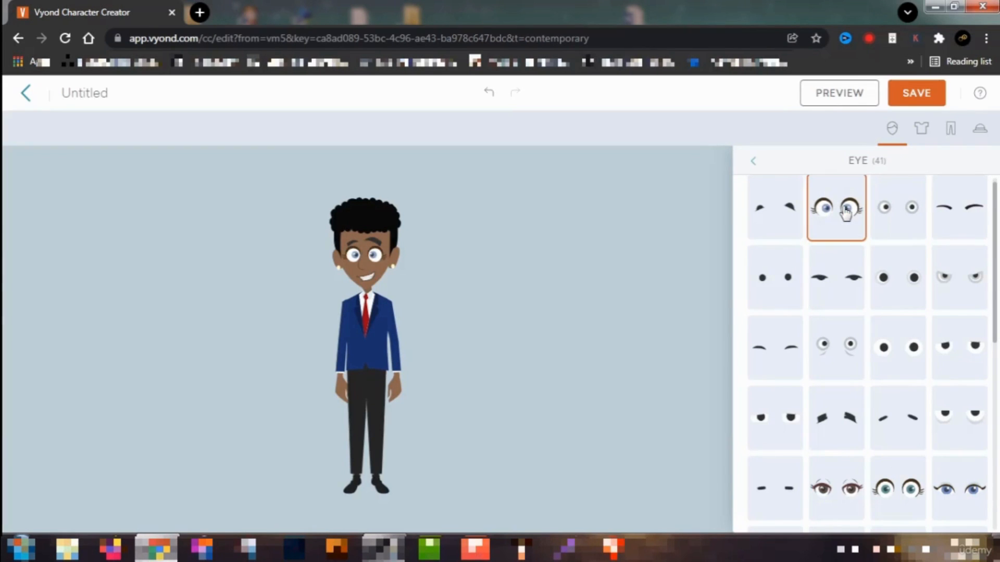
{"action": "left_click", "coordinate": [957, 283]}
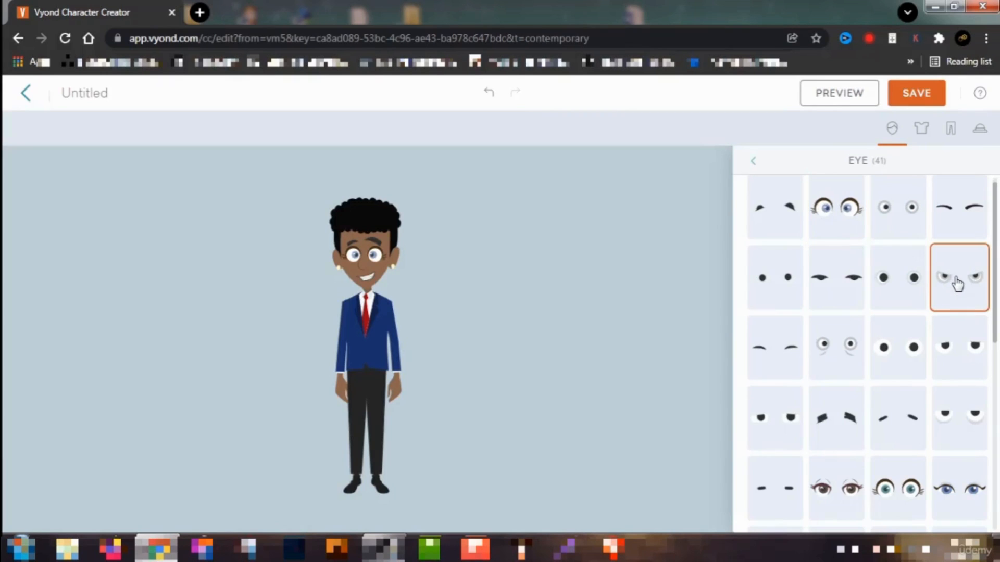
{"action": "left_click", "coordinate": [916, 281]}
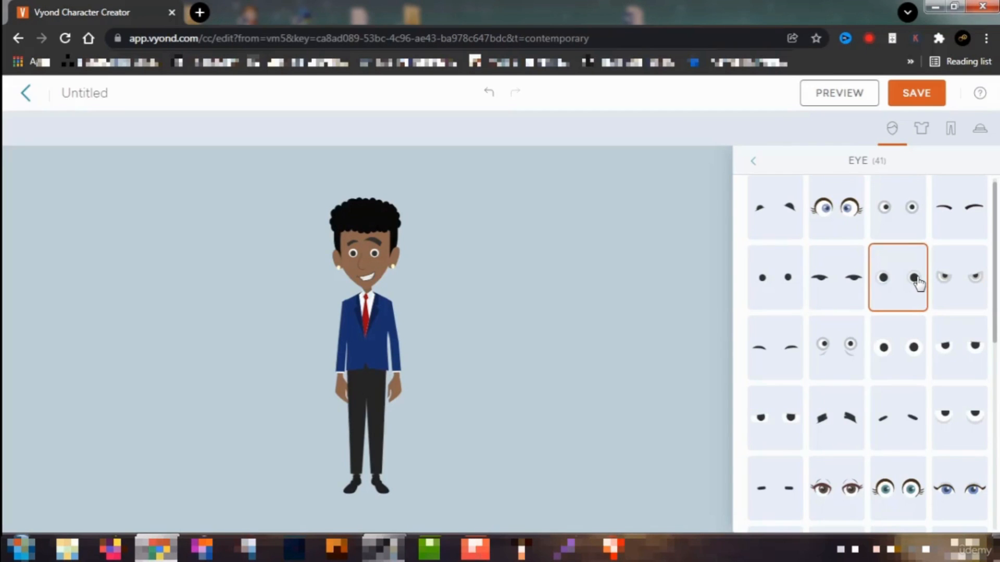
{"action": "left_click", "coordinate": [903, 220]}
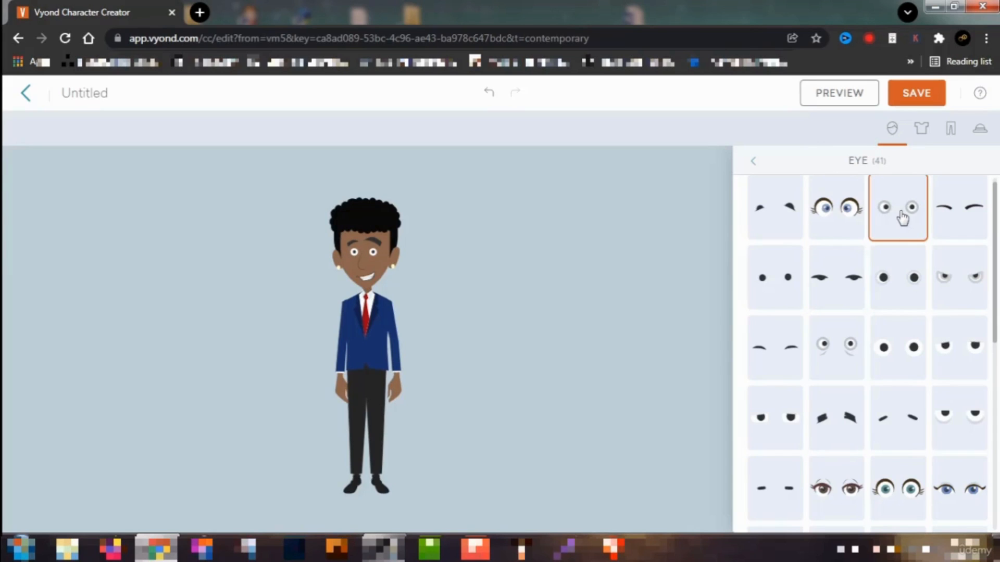
{"action": "left_click", "coordinate": [791, 222]}
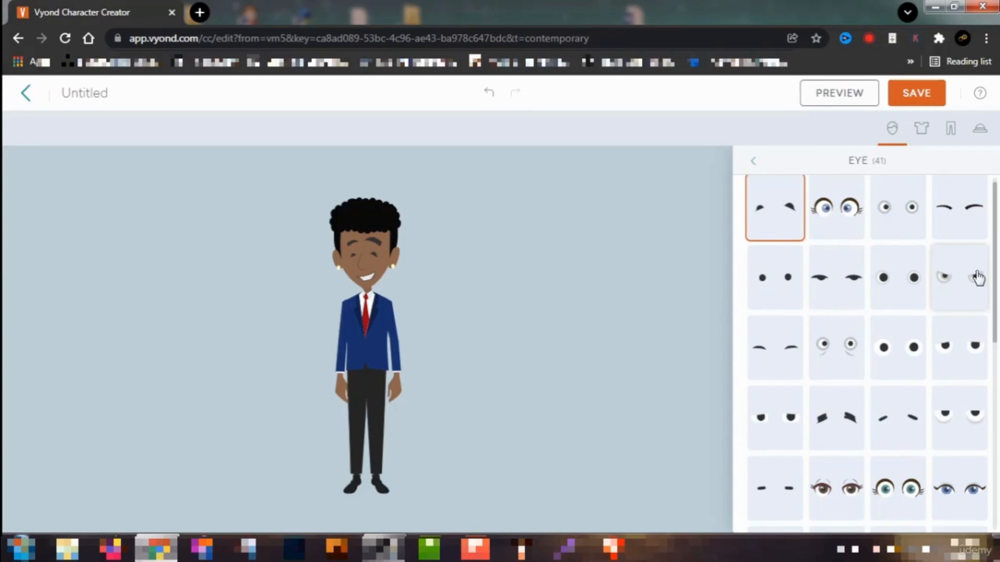
{"action": "left_click", "coordinate": [906, 354]}
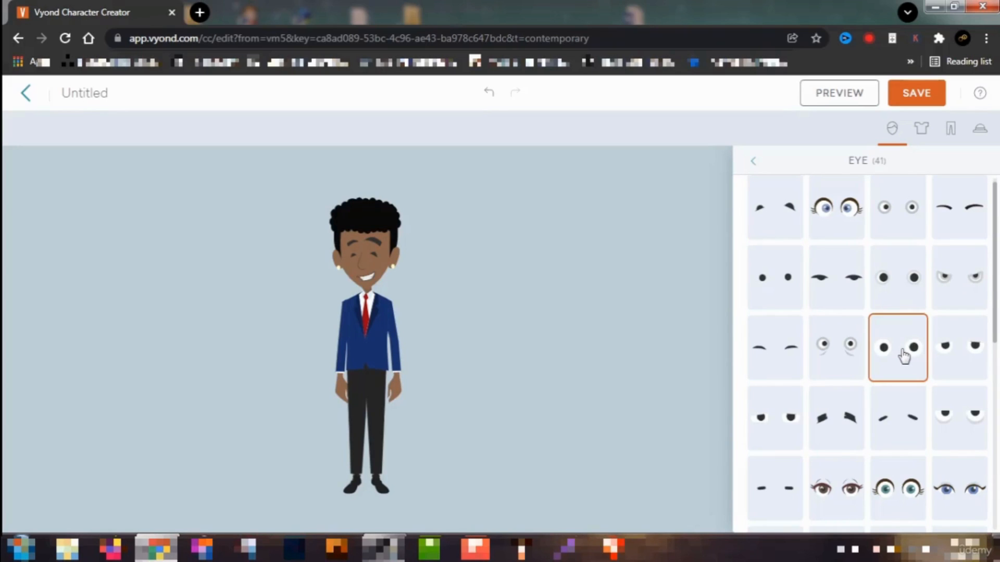
{"action": "left_click", "coordinate": [769, 276]}
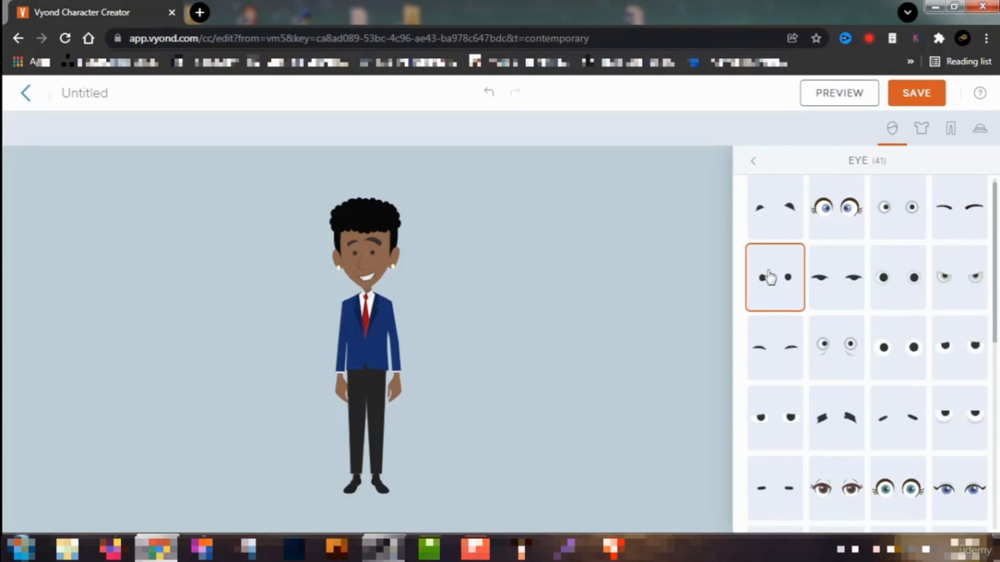
{"action": "left_click", "coordinate": [885, 217]}
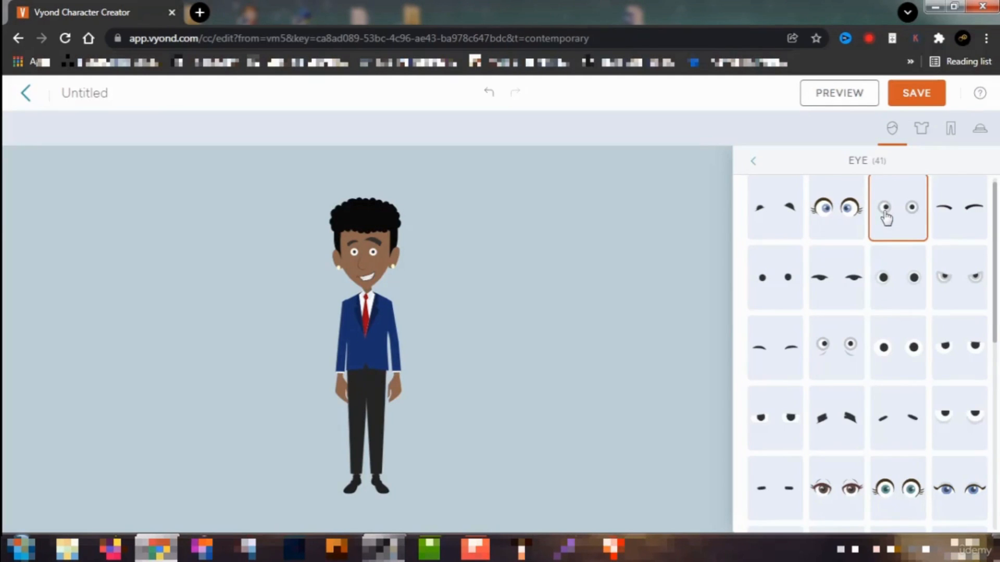
Give the character the half-lidded eyes with dark pupils and return to the feature list
{"action": "left_click", "coordinate": [777, 418]}
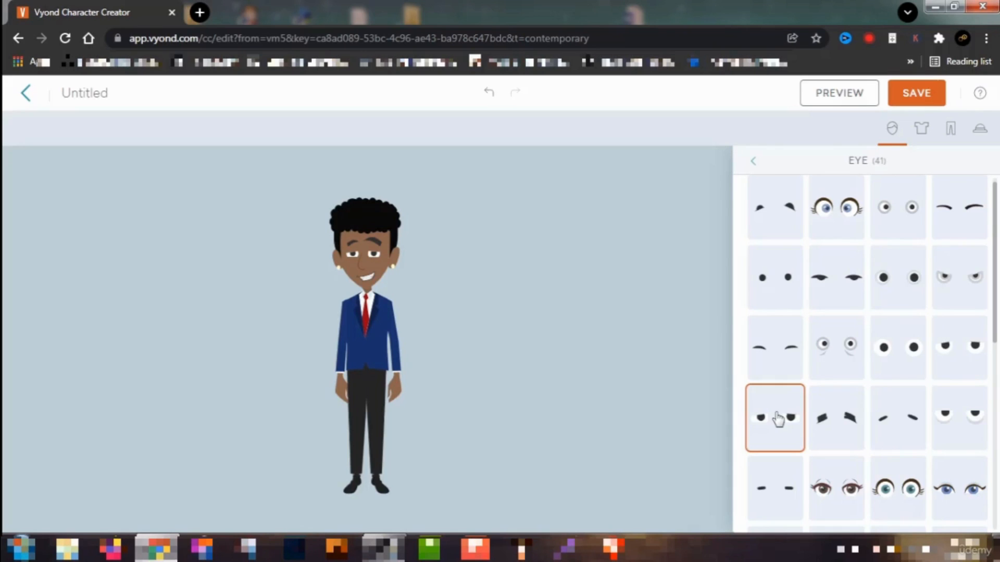
{"action": "left_click", "coordinate": [752, 162]}
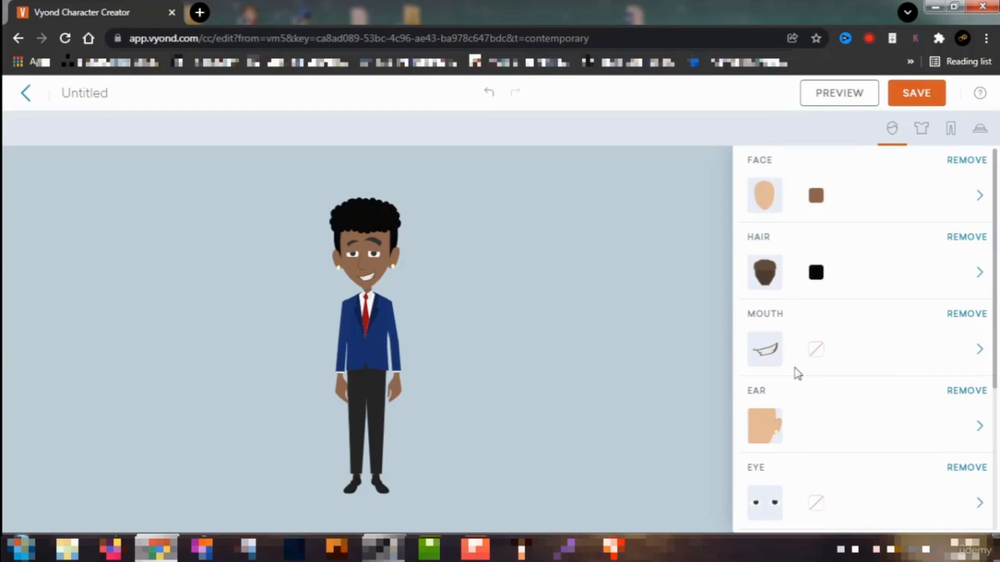
Give the character short dark eyebrows slanting up toward the nose and return to the feature list
{"action": "scroll", "coordinate": [797, 373], "scroll_direction": "down", "scroll_amount": 3}
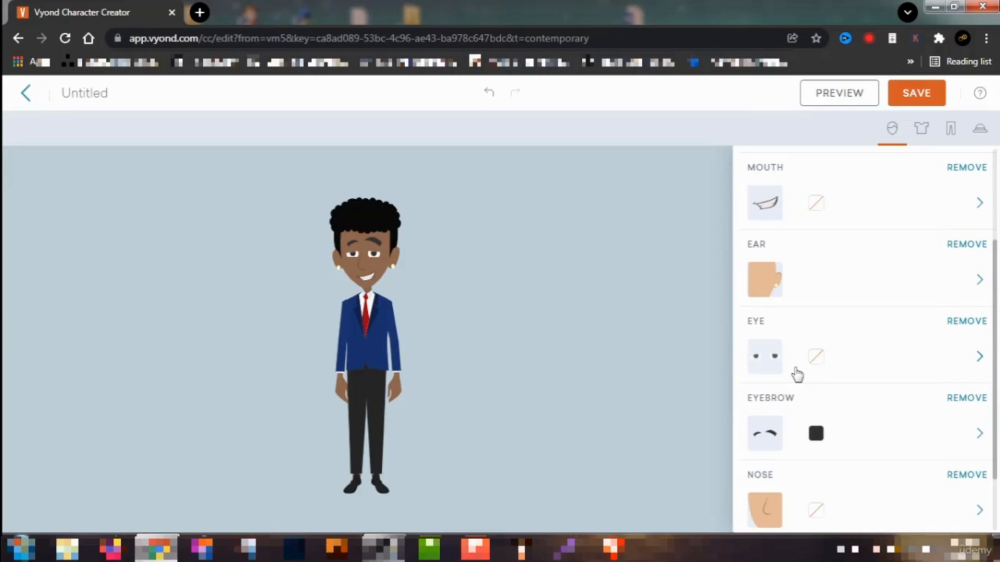
{"action": "left_click", "coordinate": [764, 438]}
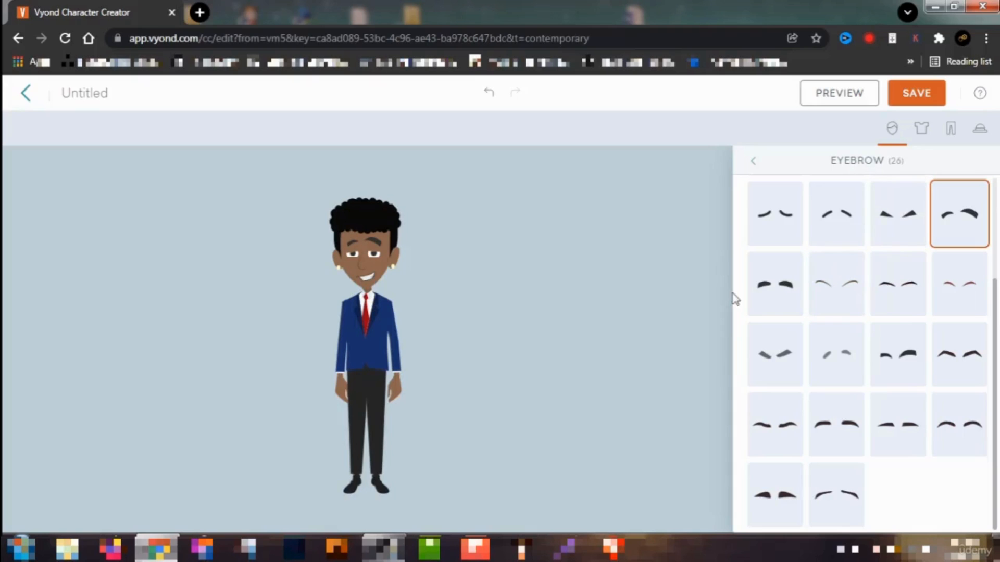
{"action": "left_click", "coordinate": [844, 218]}
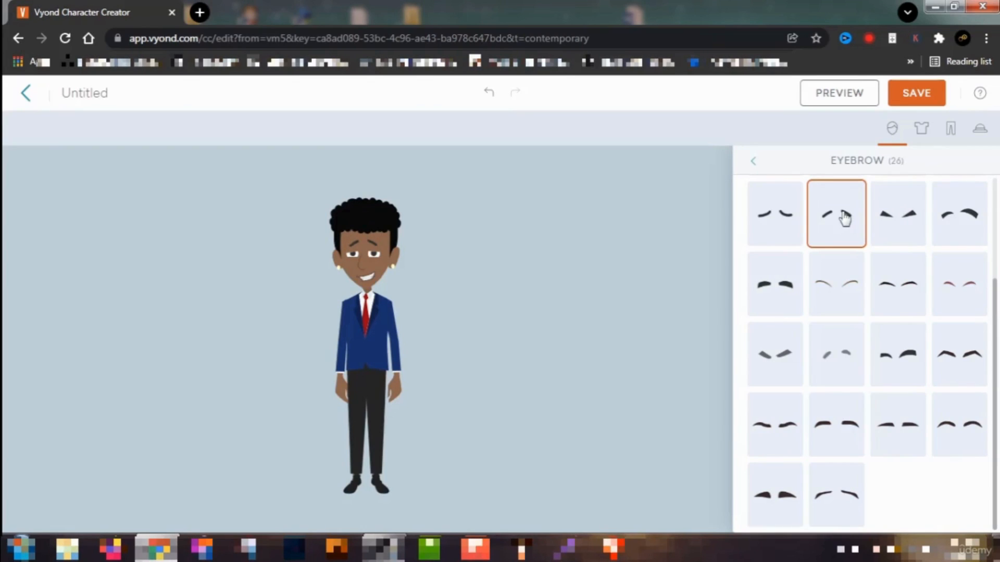
{"action": "left_click", "coordinate": [752, 164]}
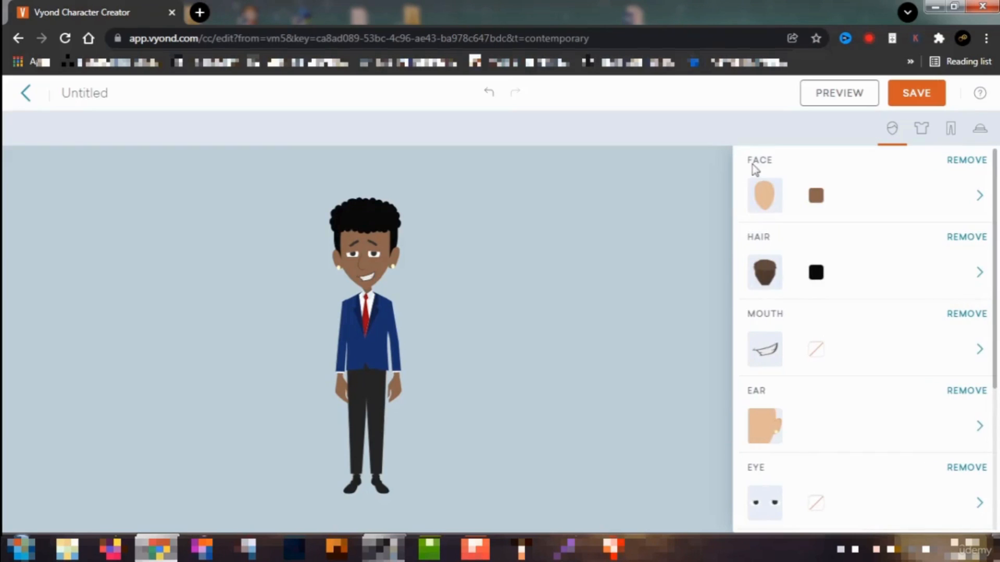
Give the character the small angular L-shaped nose and return to the feature list
{"action": "scroll", "coordinate": [803, 482], "scroll_direction": "down", "scroll_amount": 2}
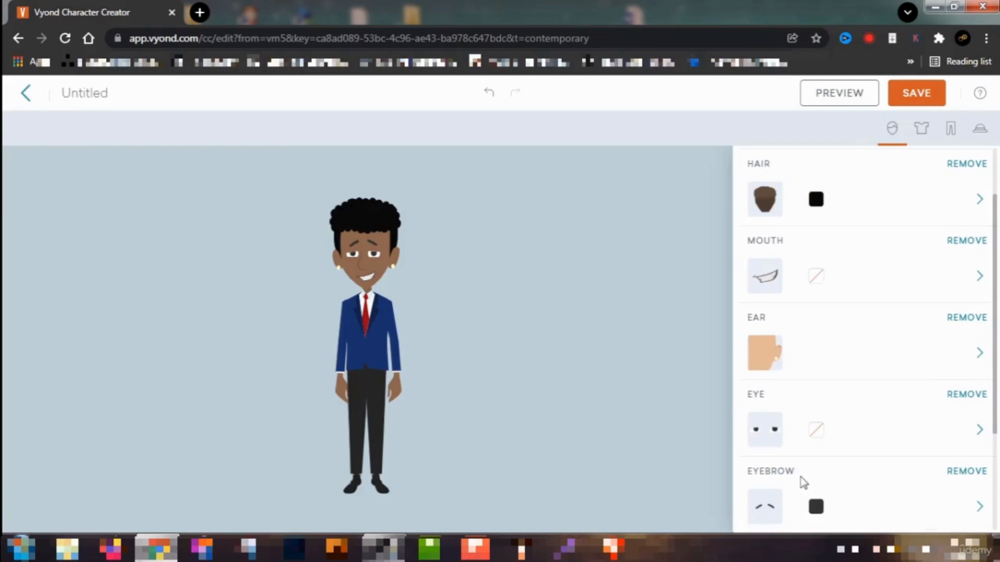
{"action": "scroll", "coordinate": [803, 482], "scroll_direction": "down", "scroll_amount": 3}
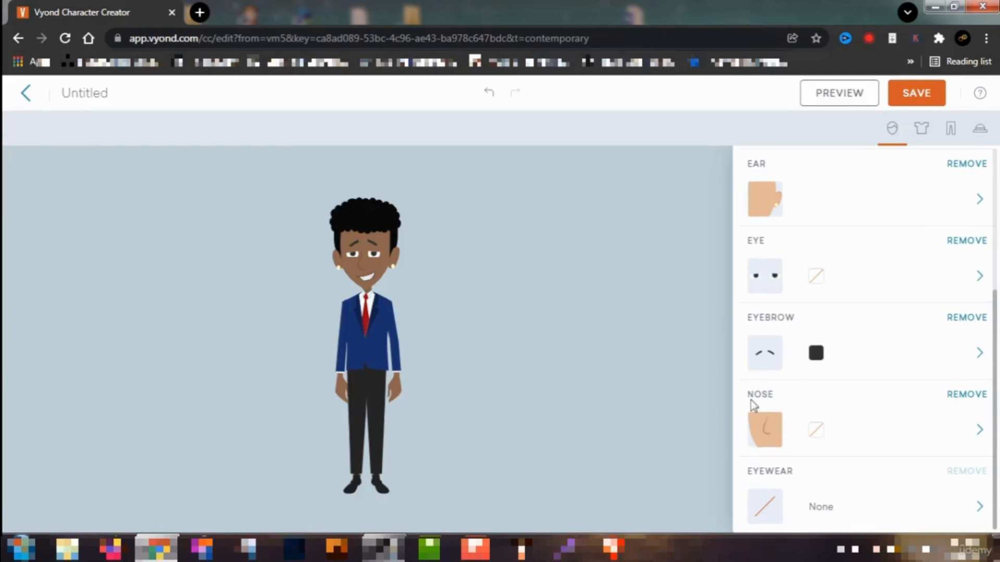
{"action": "left_click", "coordinate": [764, 426]}
{"action": "left_click", "coordinate": [842, 224]}
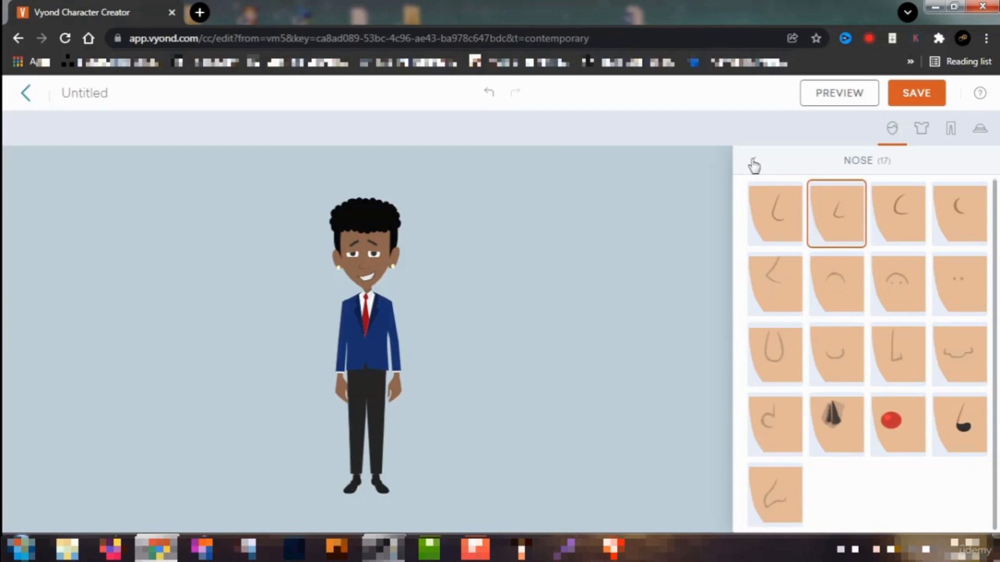
{"action": "left_click", "coordinate": [753, 164]}
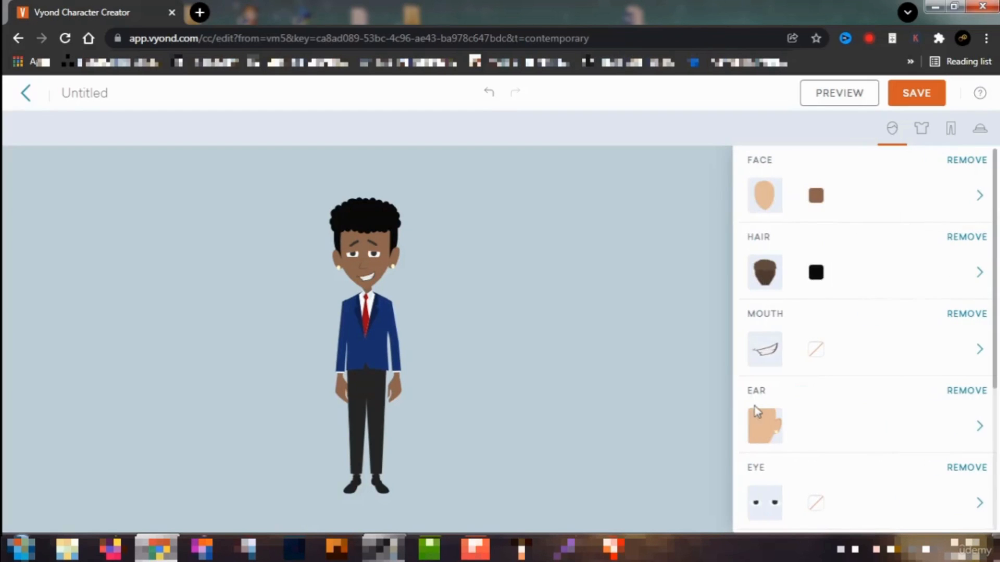
Try clear aviator glasses, green sunglasses and orange sunglasses, settle on the round purple sunglasses, and return to the feature list
{"action": "scroll", "coordinate": [810, 416], "scroll_direction": "down", "scroll_amount": 3}
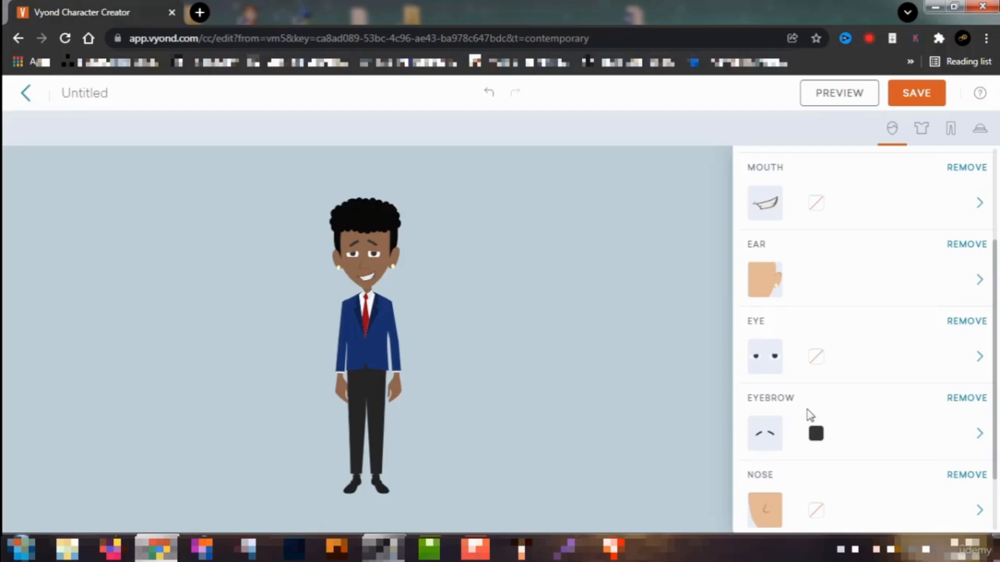
{"action": "scroll", "coordinate": [809, 415], "scroll_direction": "down", "scroll_amount": 2}
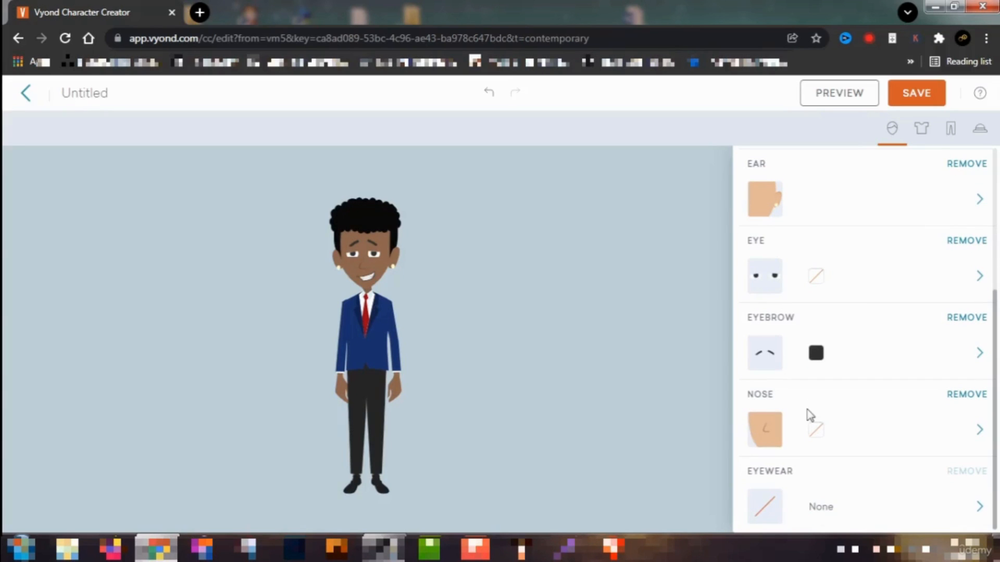
{"action": "left_click", "coordinate": [765, 517]}
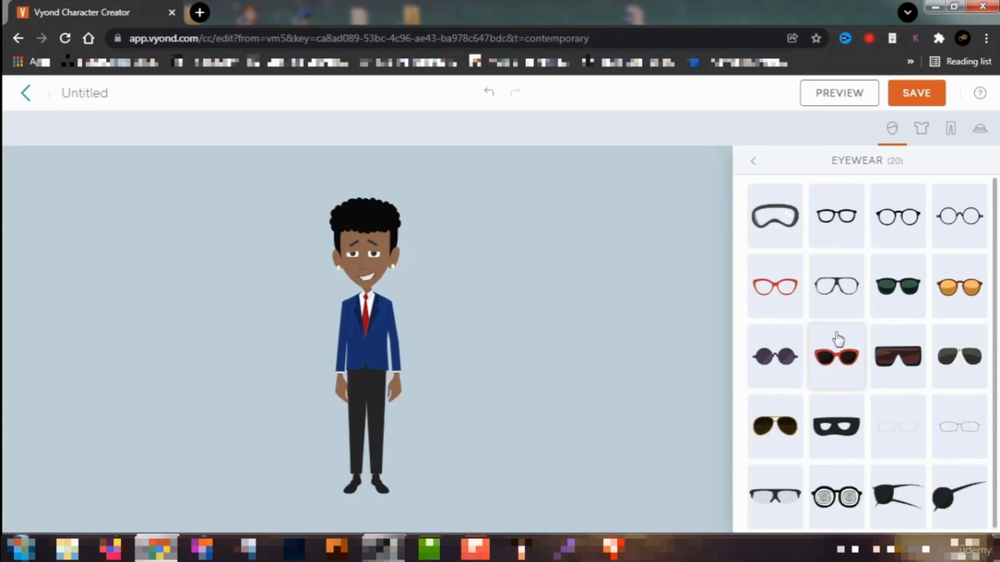
{"action": "left_click", "coordinate": [838, 296]}
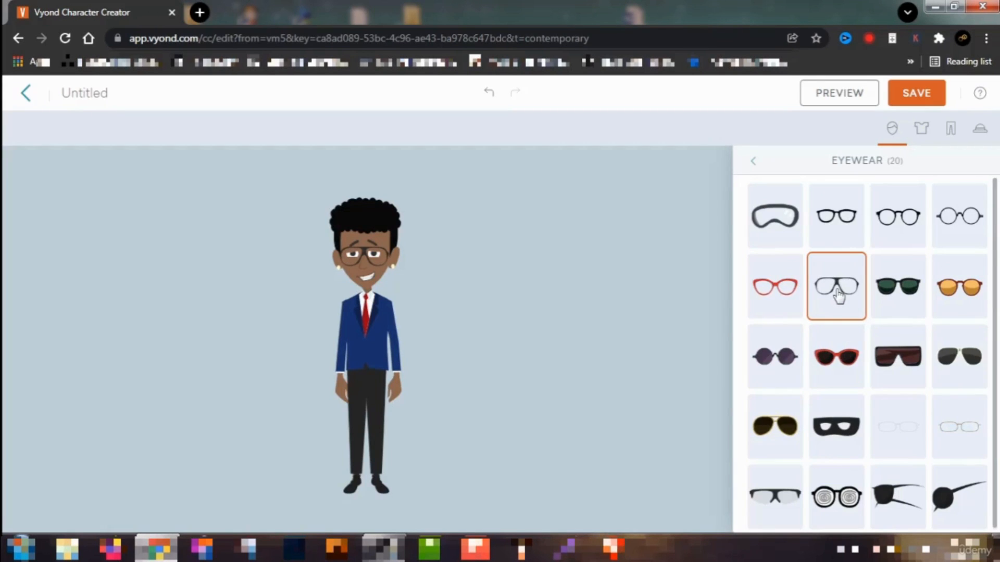
{"action": "left_click", "coordinate": [902, 294]}
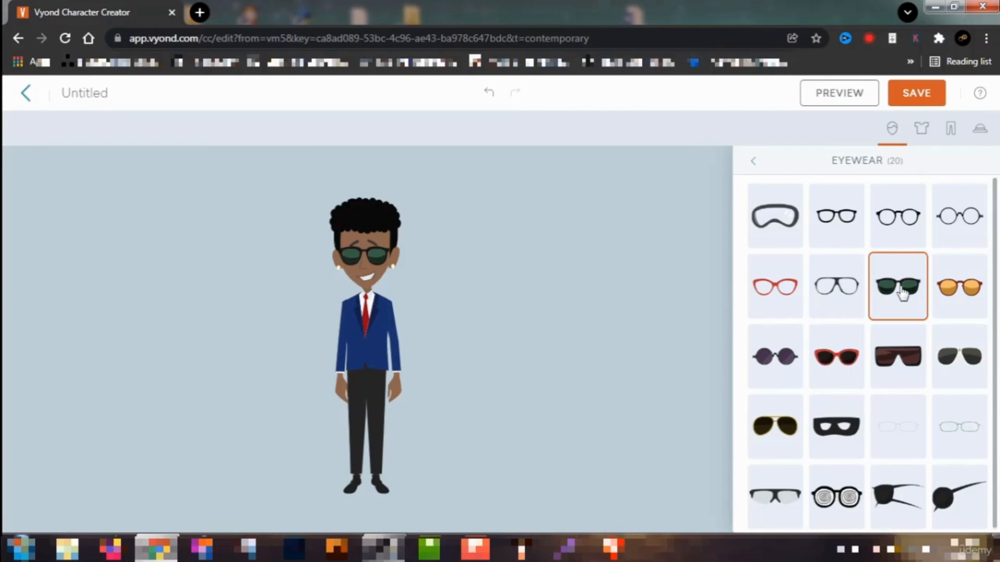
{"action": "left_click", "coordinate": [971, 292]}
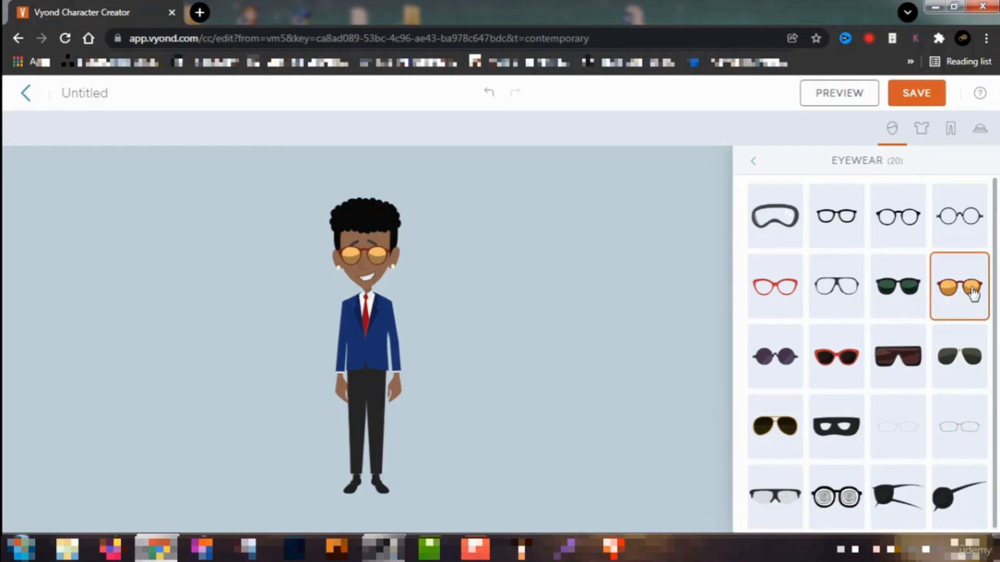
{"action": "left_click", "coordinate": [907, 290]}
{"action": "left_click", "coordinate": [768, 363]}
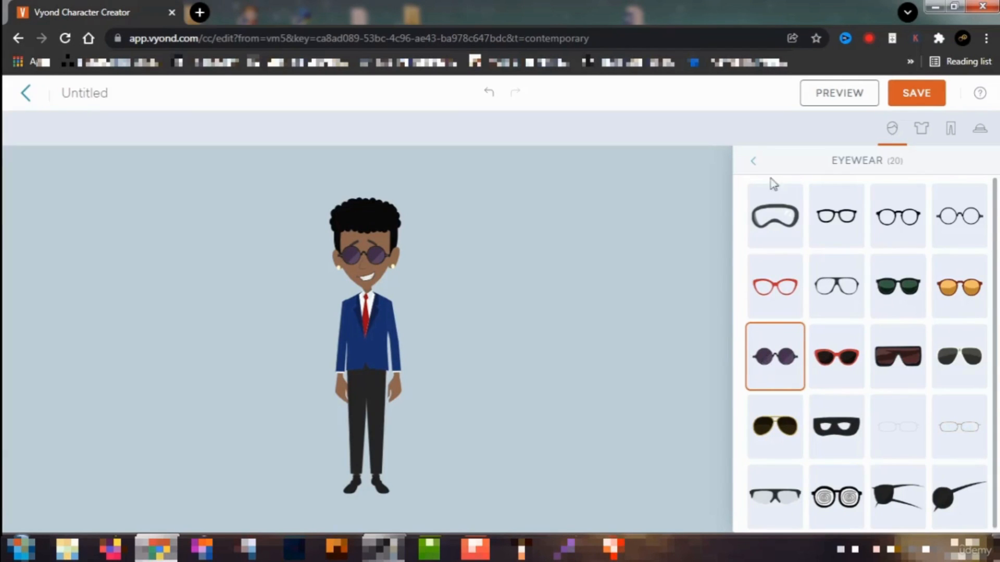
{"action": "left_click", "coordinate": [753, 161]}
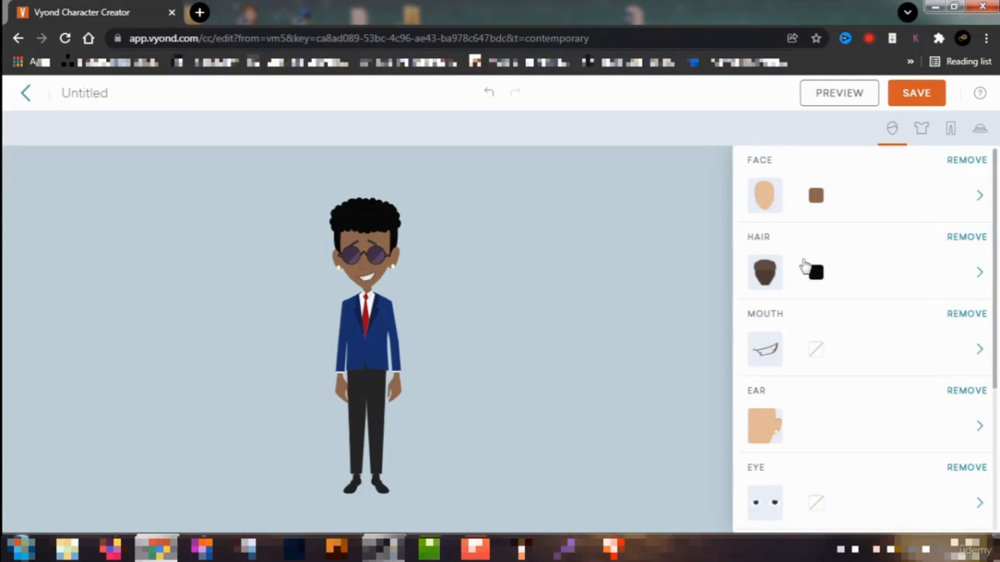
{"action": "left_click", "coordinate": [818, 510]}
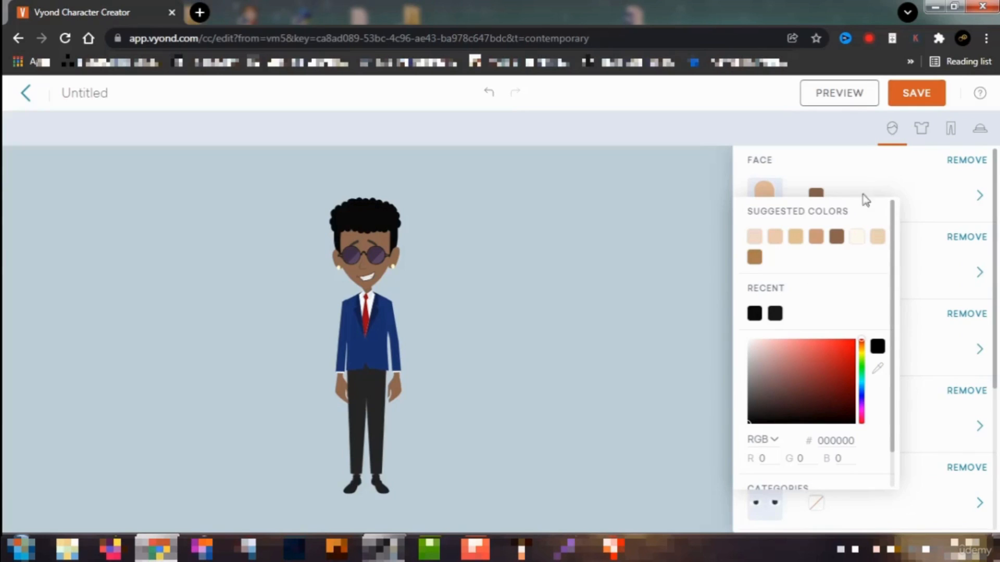
{"action": "left_click", "coordinate": [856, 167]}
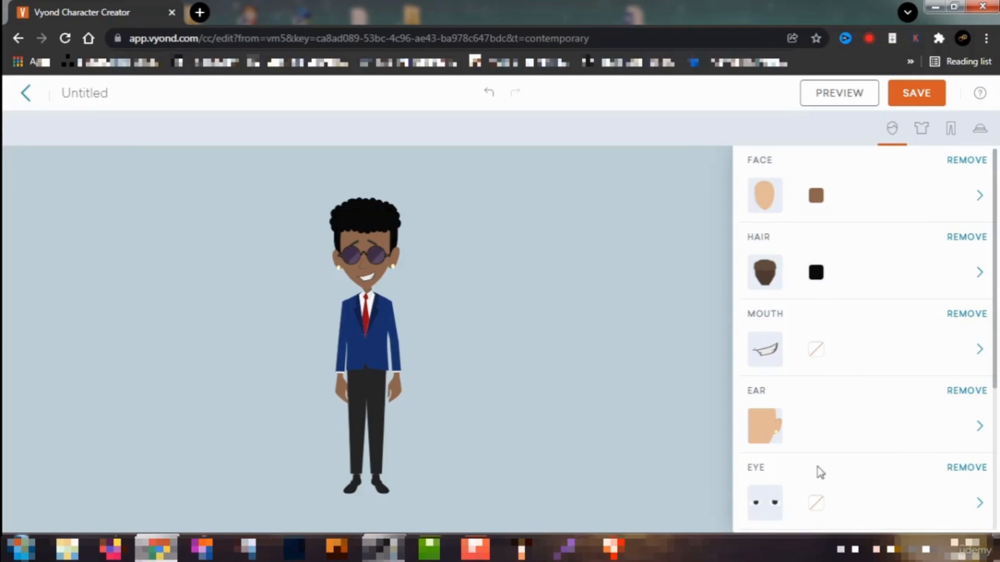
Change the character's top to the light grey T-shirt with the blue one-strap bib overalls
{"action": "left_click", "coordinate": [920, 131]}
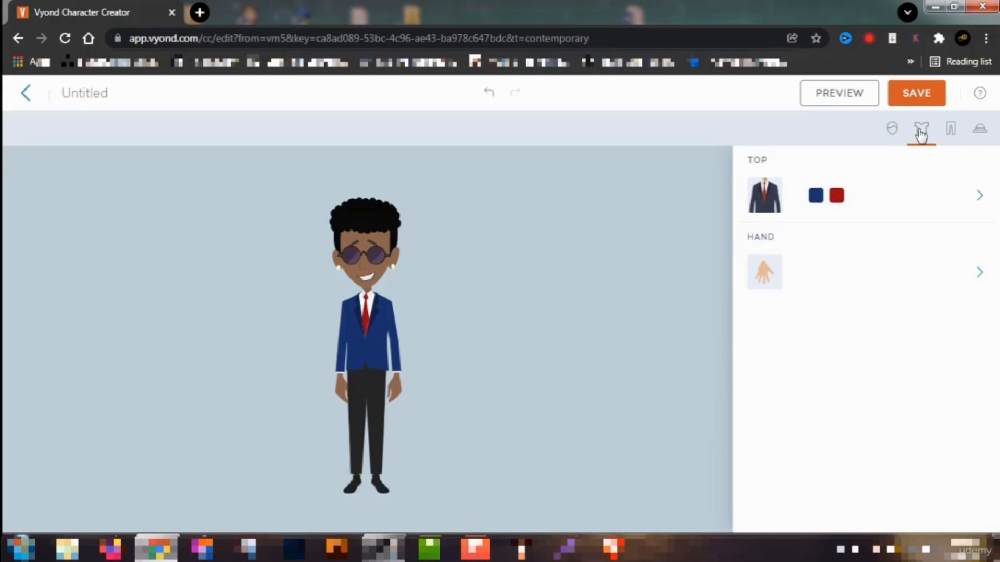
{"action": "left_click", "coordinate": [769, 200]}
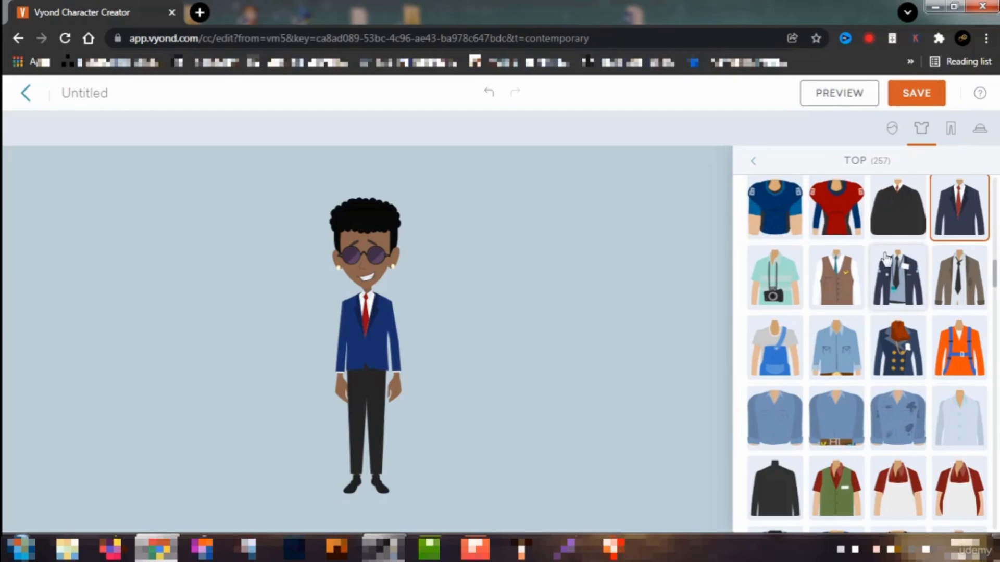
{"action": "left_click", "coordinate": [781, 351]}
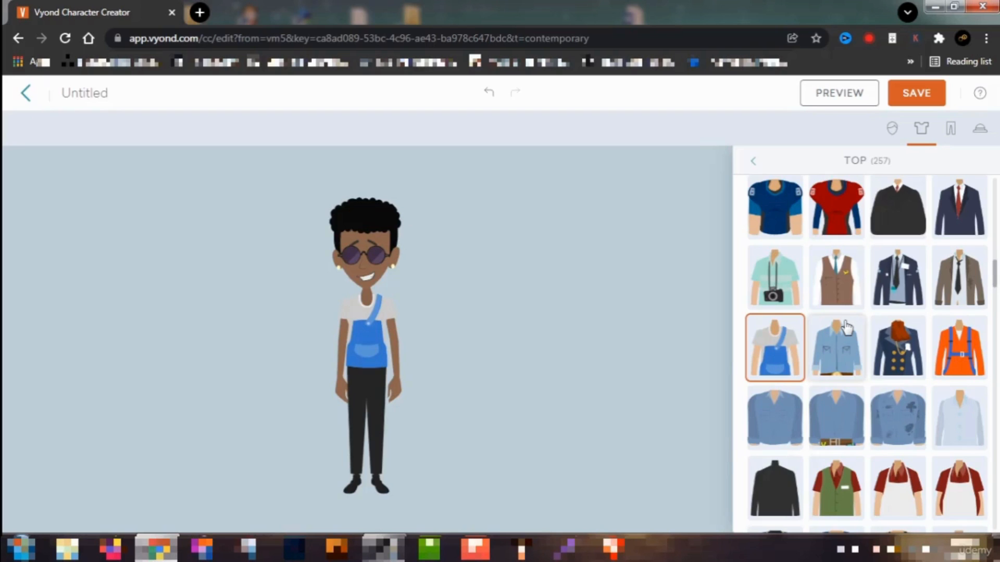
Try the olive jacket with the cream fleece collar on the character, and reselect the blue bib overalls top
{"action": "scroll", "coordinate": [846, 327], "scroll_direction": "down", "scroll_amount": 1}
{"action": "scroll", "coordinate": [846, 327], "scroll_direction": "down", "scroll_amount": 2}
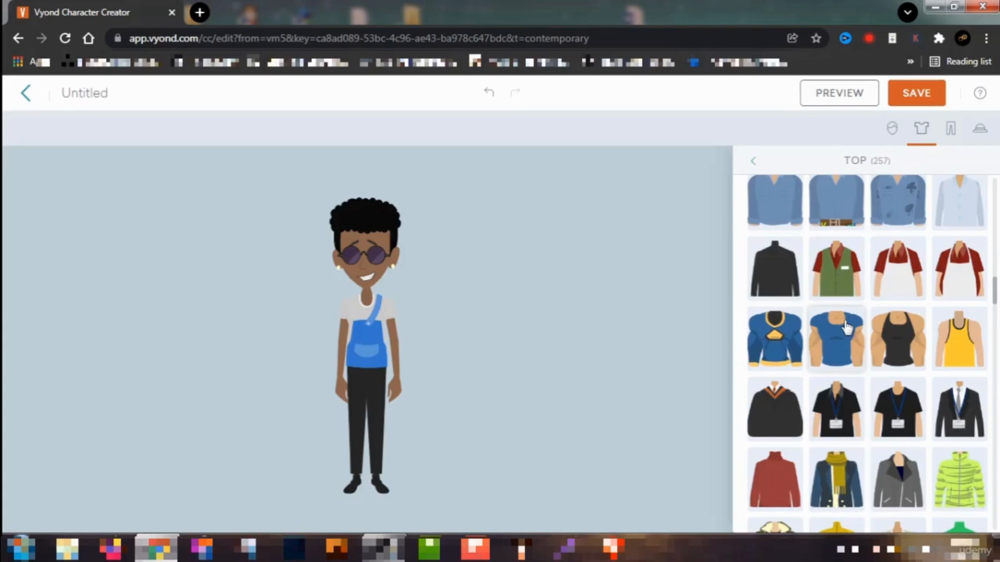
{"action": "scroll", "coordinate": [846, 327], "scroll_direction": "down", "scroll_amount": 2}
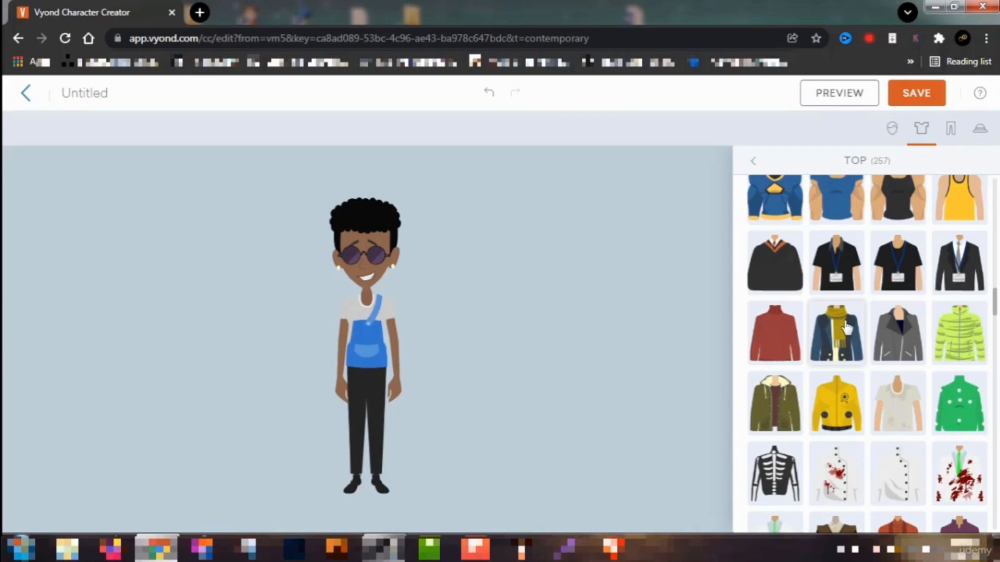
{"action": "left_click", "coordinate": [774, 414]}
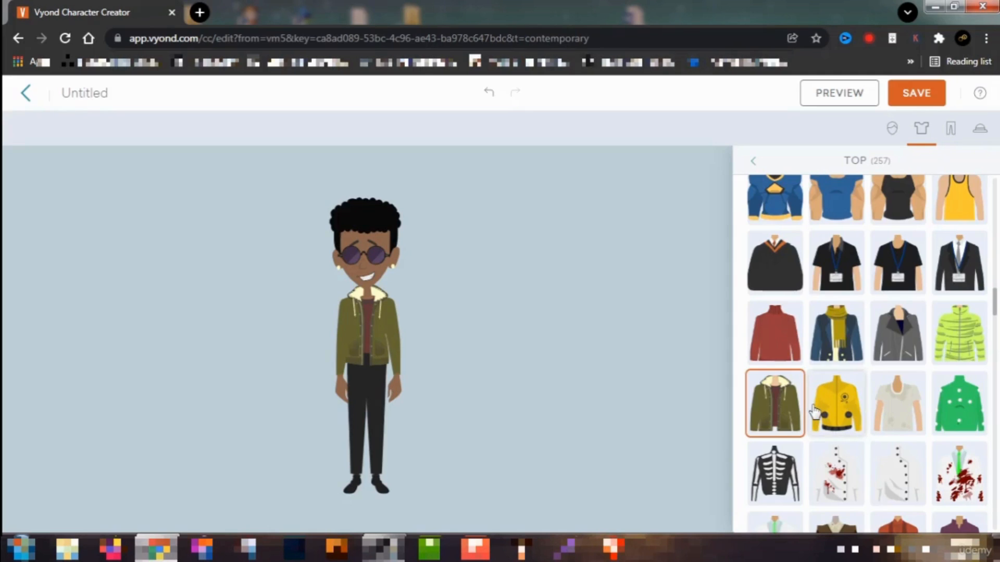
{"action": "scroll", "coordinate": [814, 411], "scroll_direction": "up", "scroll_amount": 7}
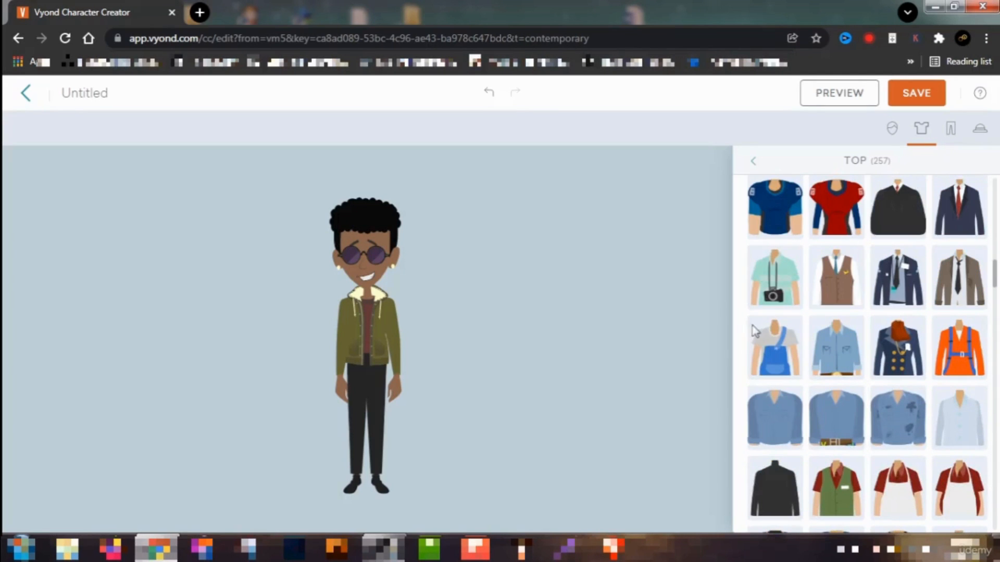
{"action": "left_click", "coordinate": [778, 356]}
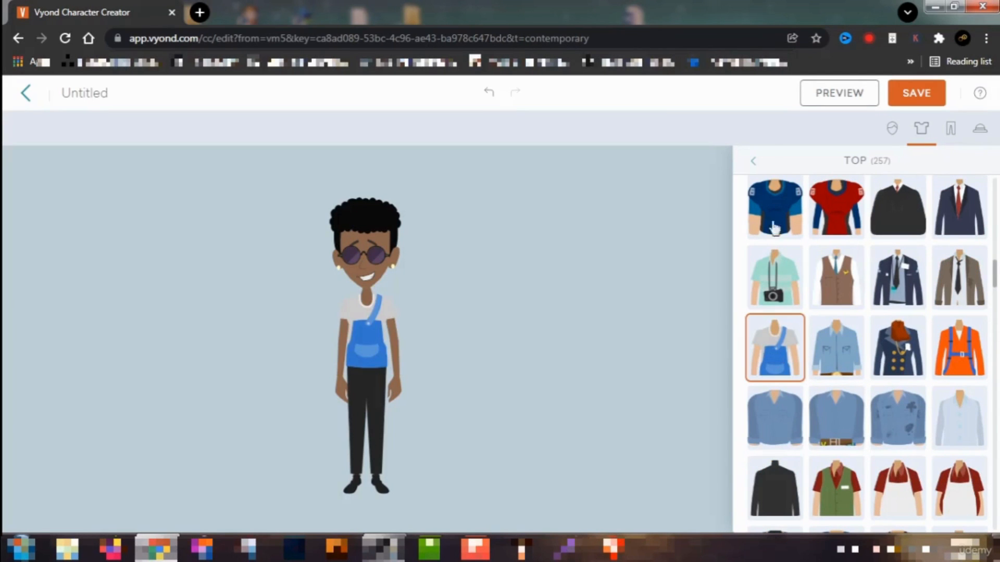
Give the character the dark gloves with blue cuffs and return to the list of upper-body items
{"action": "left_click", "coordinate": [753, 161]}
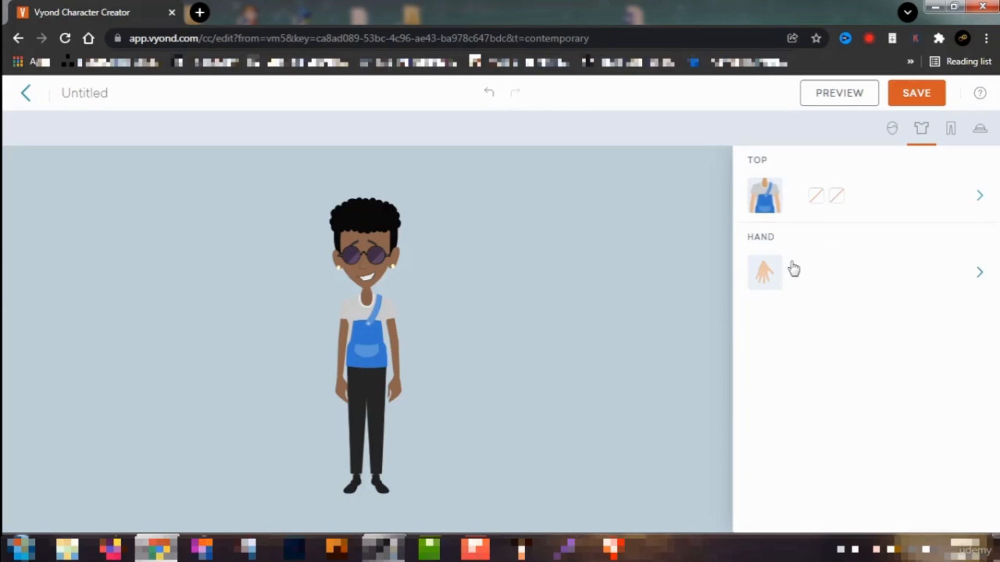
{"action": "left_click", "coordinate": [766, 276]}
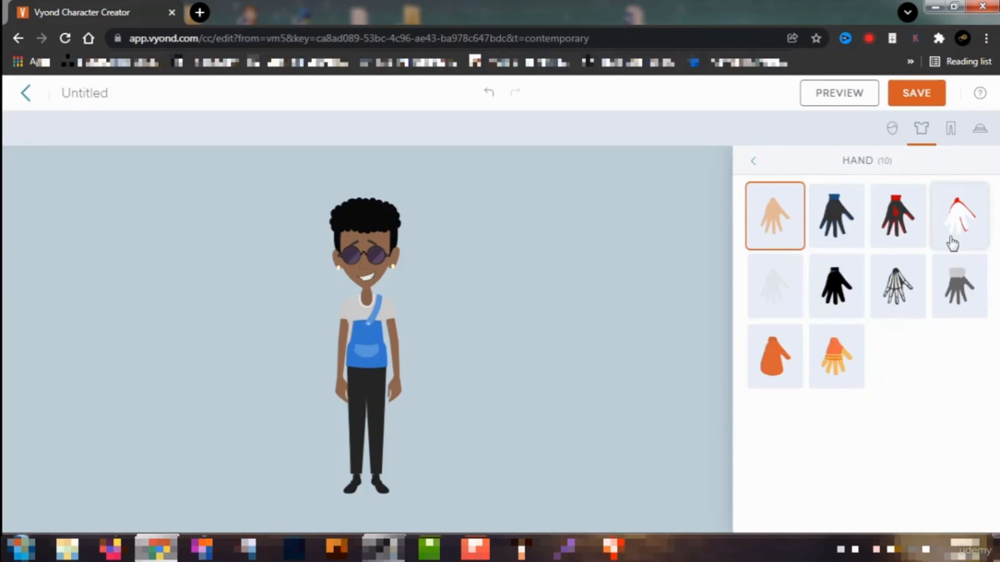
{"action": "left_click", "coordinate": [835, 218]}
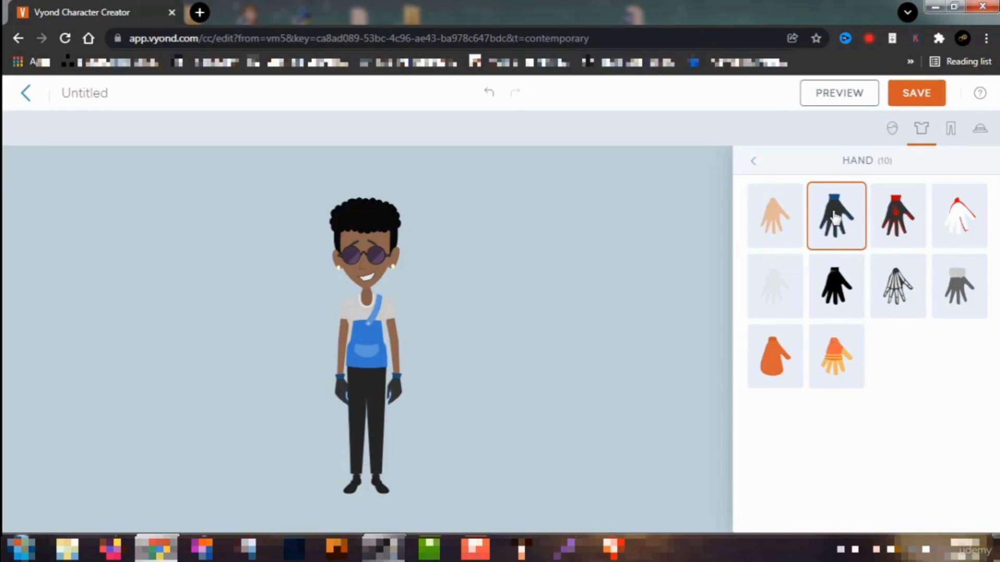
{"action": "left_click", "coordinate": [754, 164]}
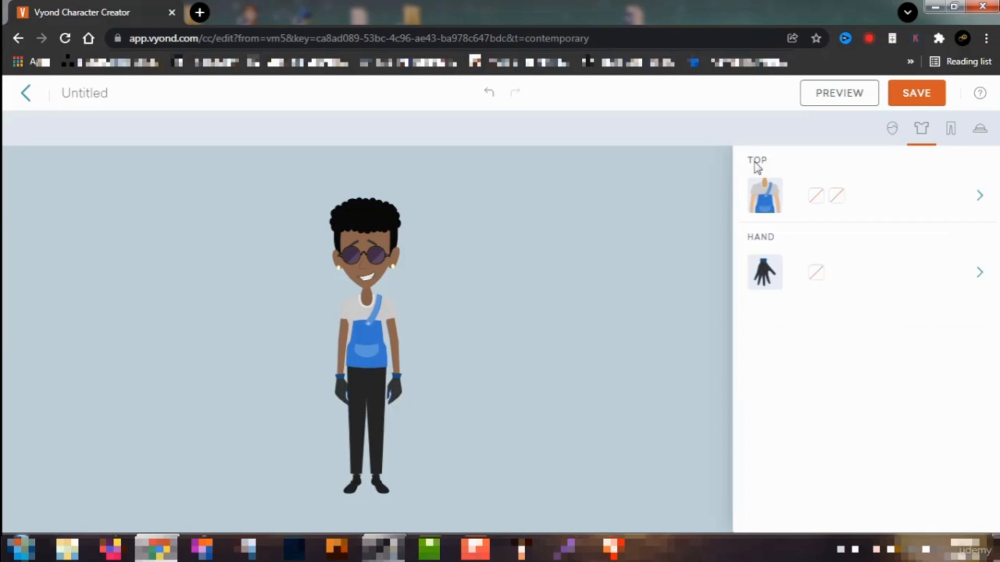
Try the camouflage cargo trousers and the blue diamond-patterned wide trousers on the character
{"action": "left_click", "coordinate": [951, 130]}
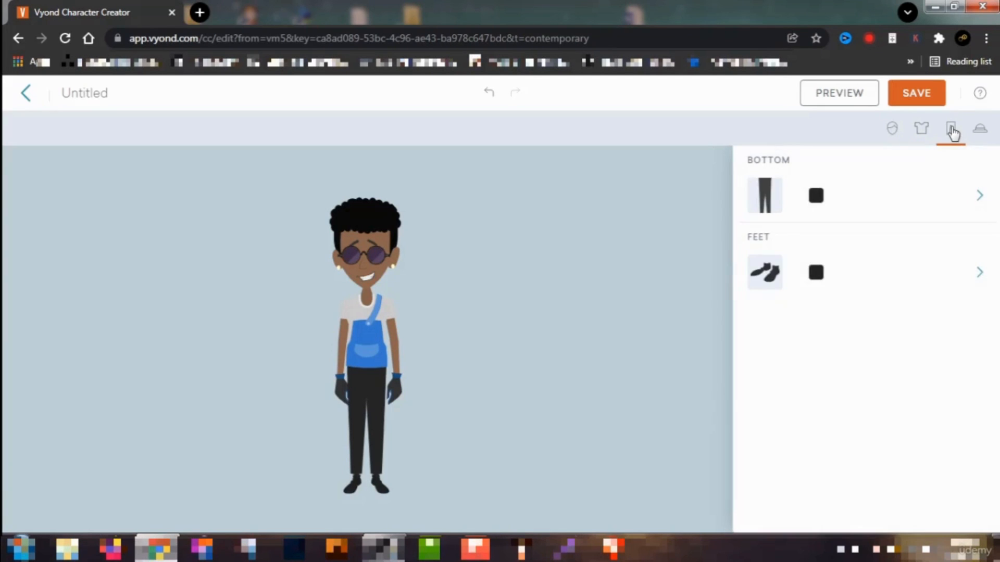
{"action": "left_click", "coordinate": [769, 205]}
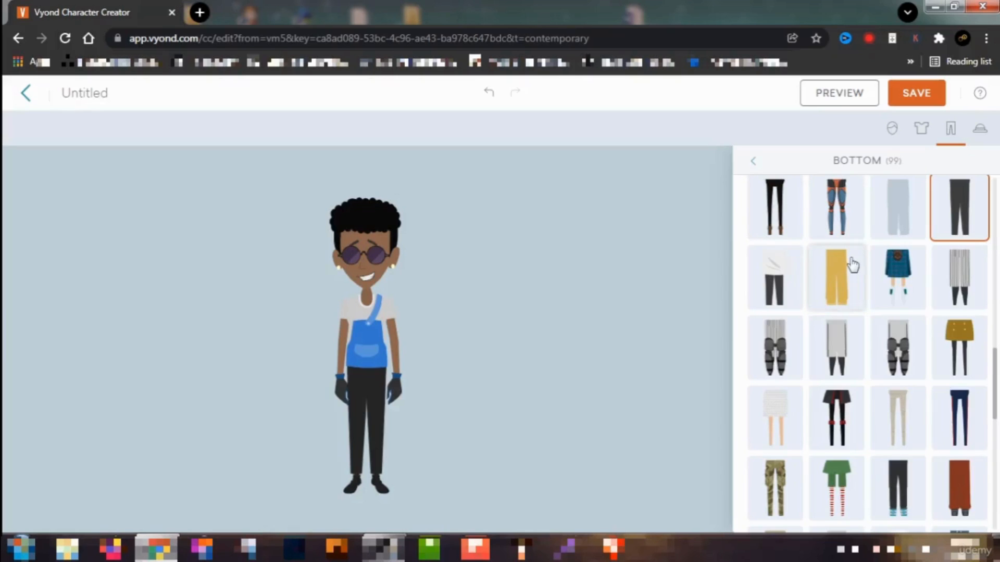
{"action": "left_click", "coordinate": [776, 477]}
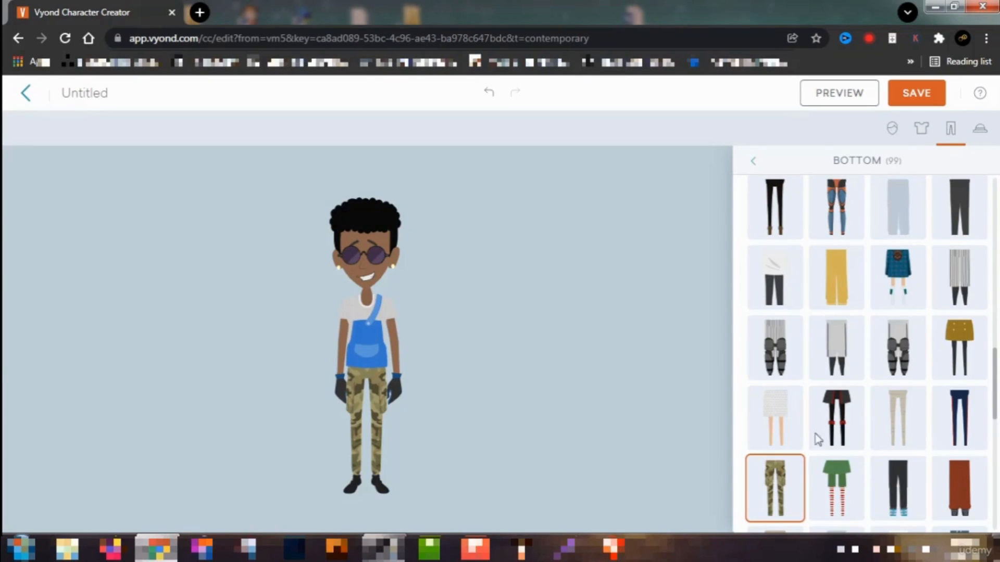
{"action": "scroll", "coordinate": [847, 409], "scroll_direction": "down", "scroll_amount": 8}
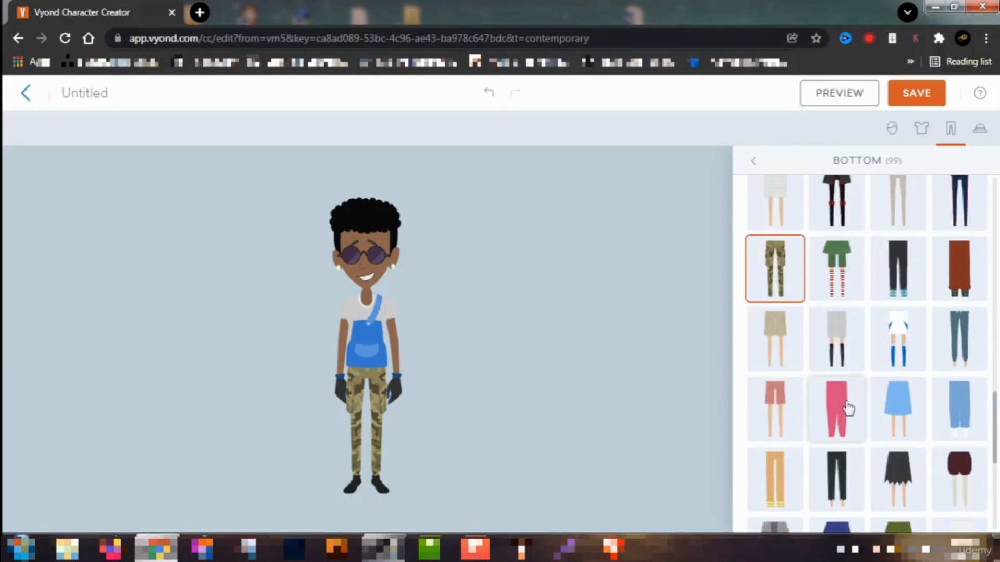
{"action": "scroll", "coordinate": [848, 410], "scroll_direction": "down", "scroll_amount": 3}
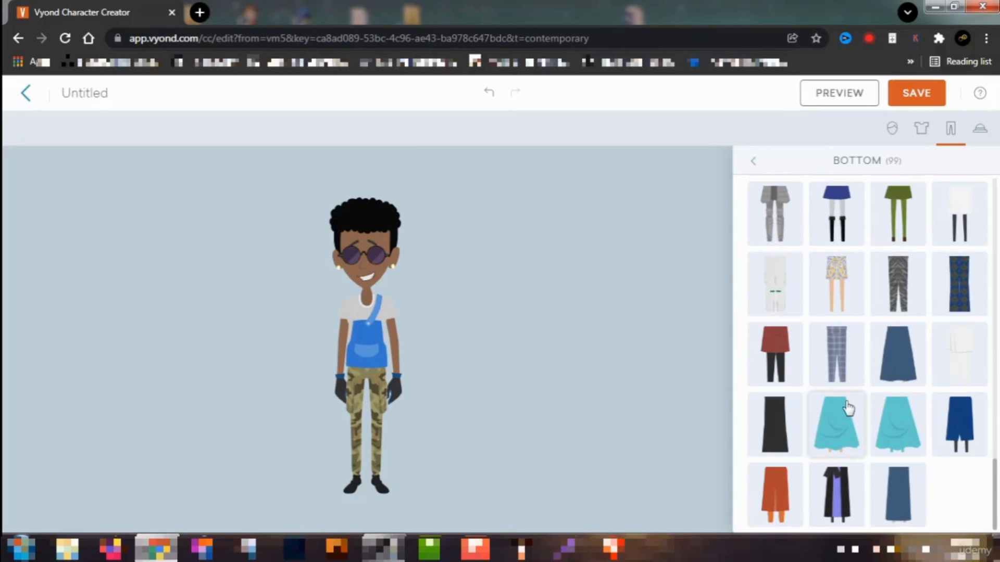
{"action": "scroll", "coordinate": [848, 409], "scroll_direction": "up", "scroll_amount": 2}
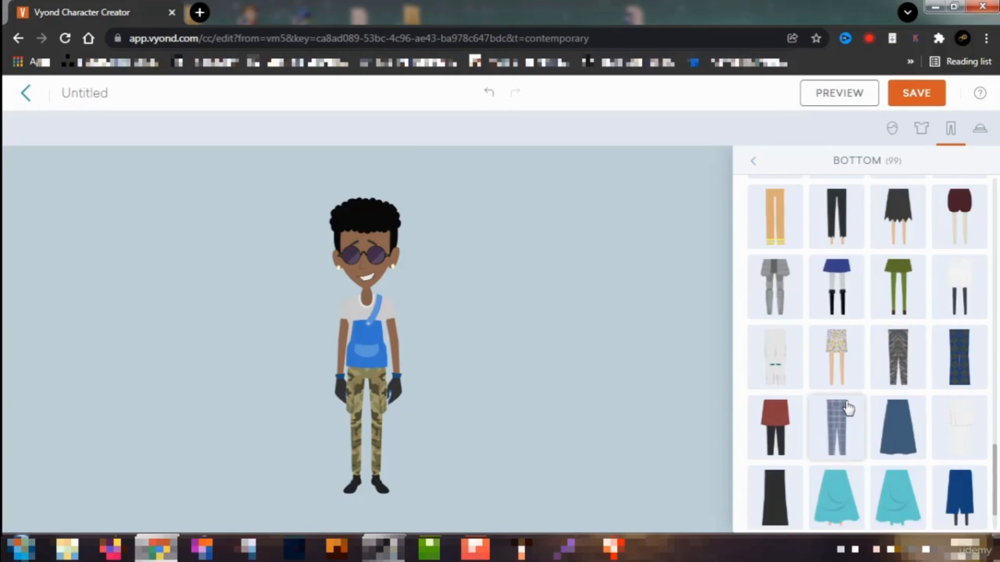
{"action": "left_click", "coordinate": [961, 362]}
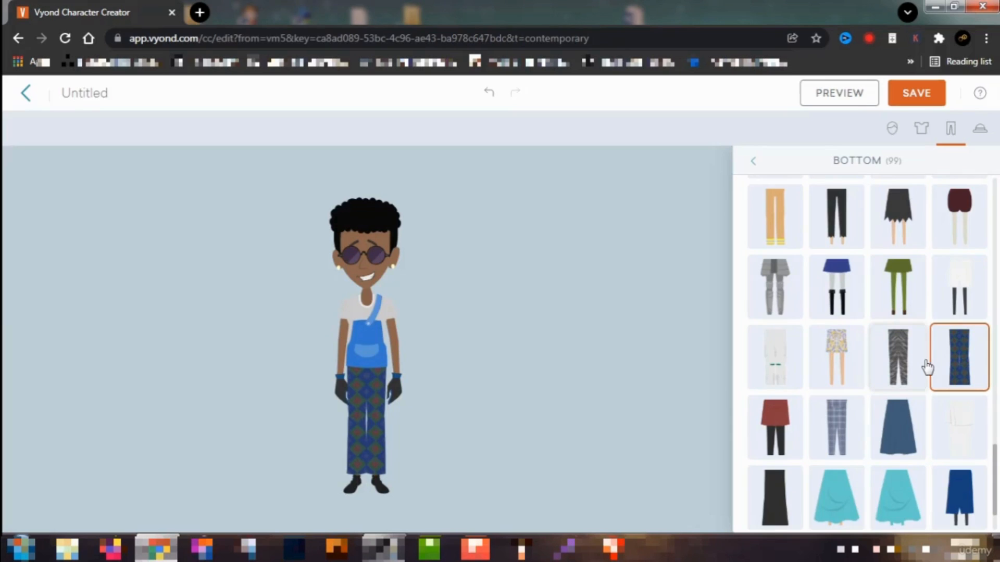
Try the teal cuffed joggers and the black trousers with patterned ankle bands on the character
{"action": "scroll", "coordinate": [927, 367], "scroll_direction": "up", "scroll_amount": 5}
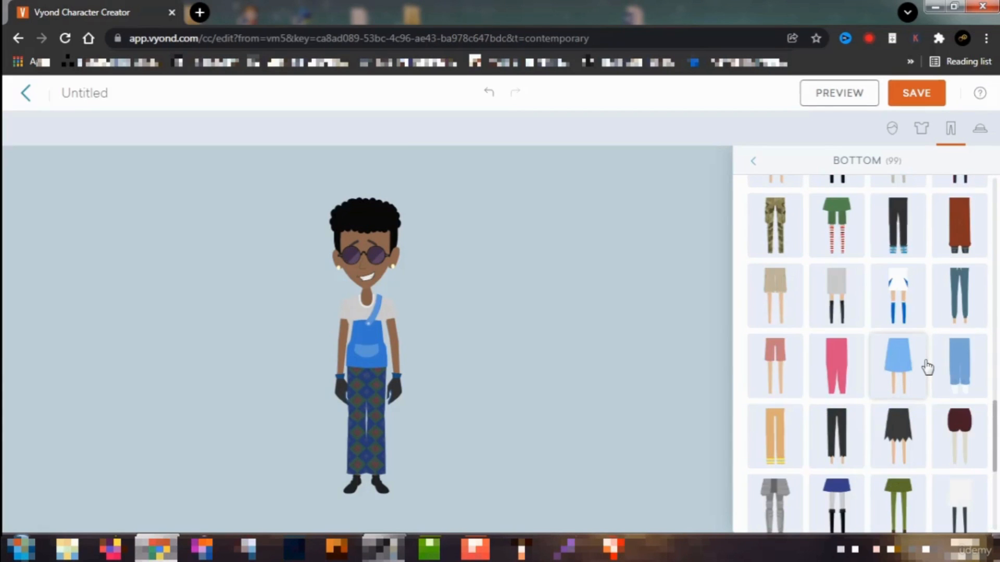
{"action": "left_click", "coordinate": [964, 306]}
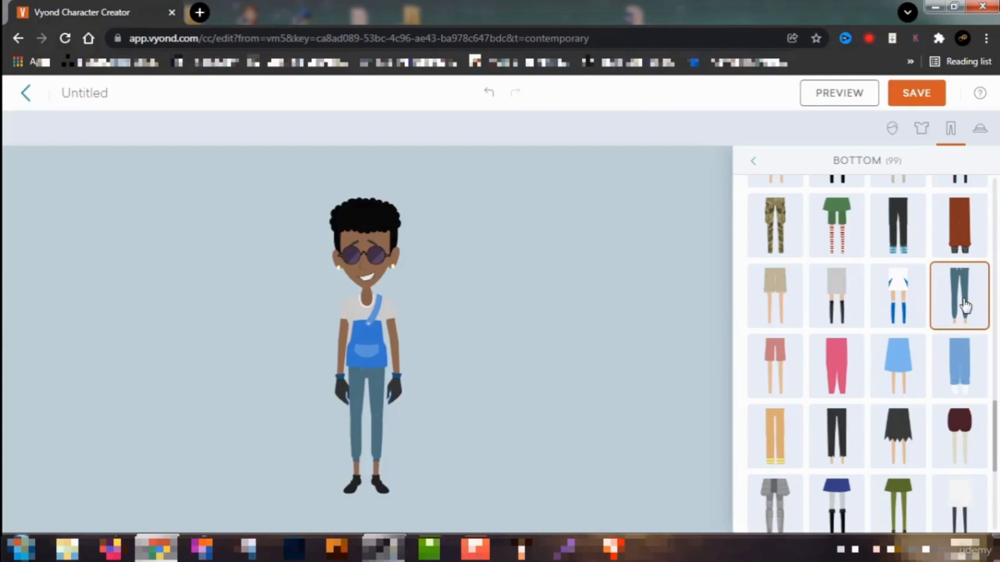
{"action": "left_click", "coordinate": [905, 233]}
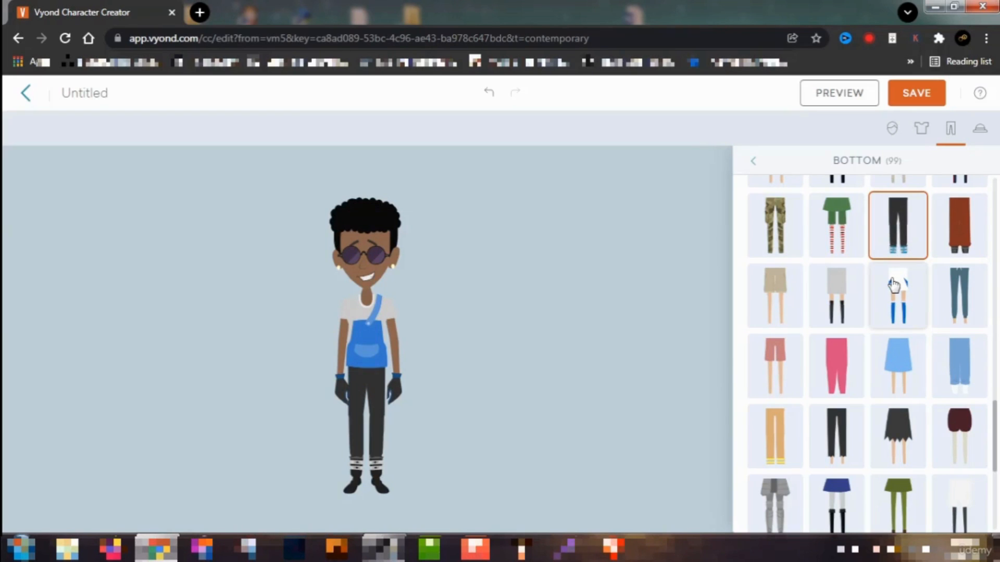
Dress the character in the loose mustard-yellow trousers
{"action": "scroll", "coordinate": [894, 285], "scroll_direction": "up", "scroll_amount": 4}
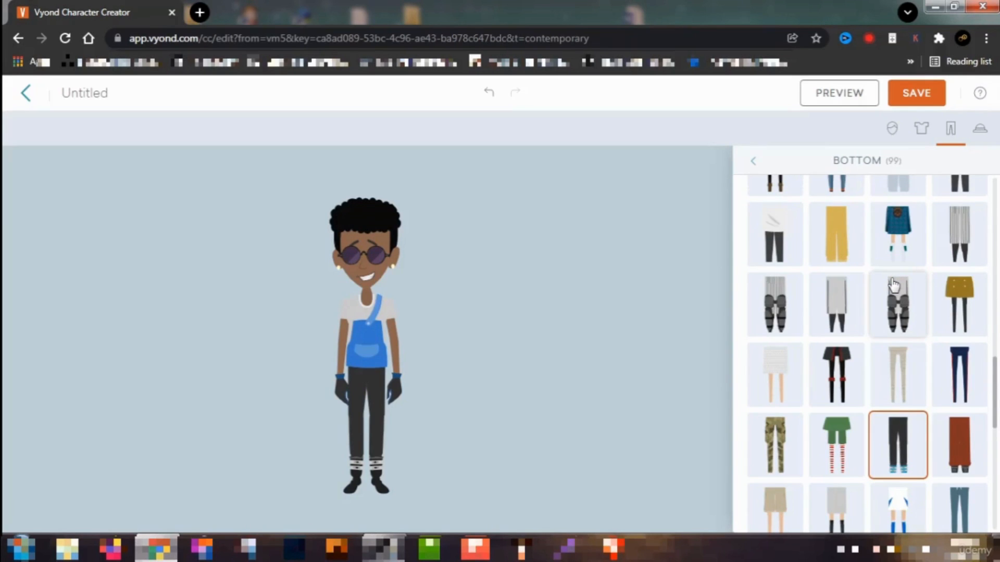
{"action": "left_click", "coordinate": [838, 239]}
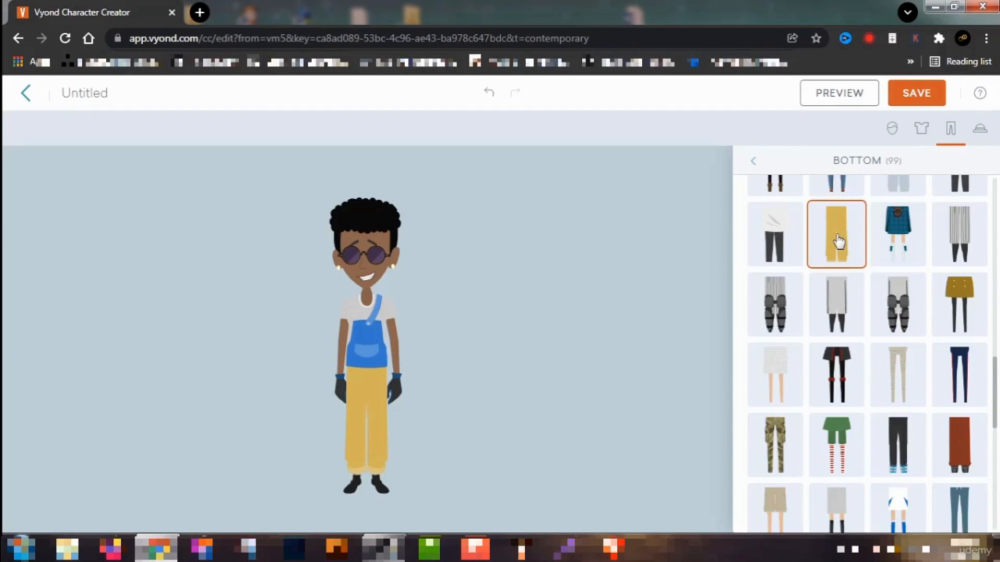
{"action": "scroll", "coordinate": [856, 329], "scroll_direction": "up", "scroll_amount": 4}
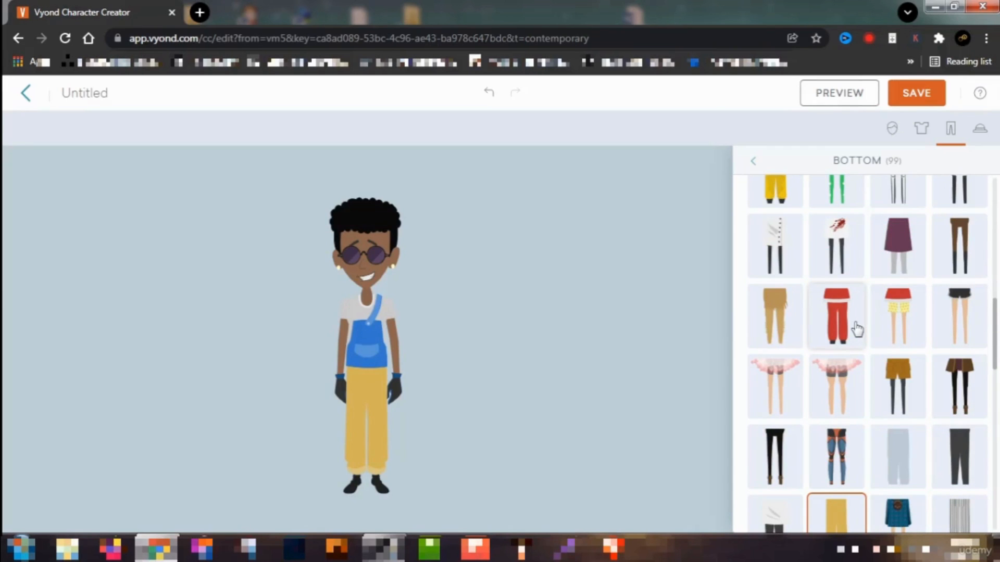
Try the brown shorts with dark leggings, then dress the character in the navy cargo trousers
{"action": "left_click", "coordinate": [900, 386]}
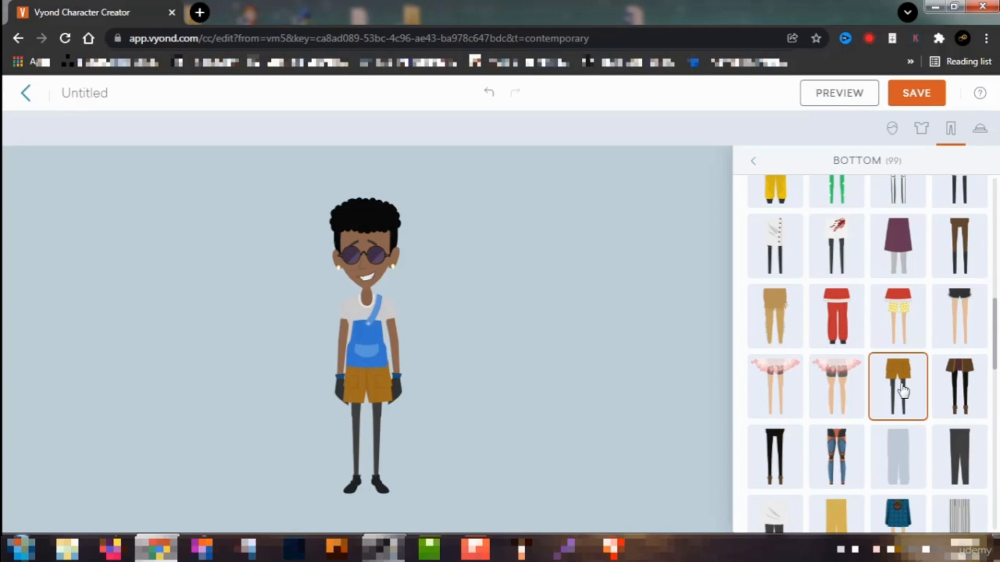
{"action": "scroll", "coordinate": [902, 390], "scroll_direction": "up", "scroll_amount": 3}
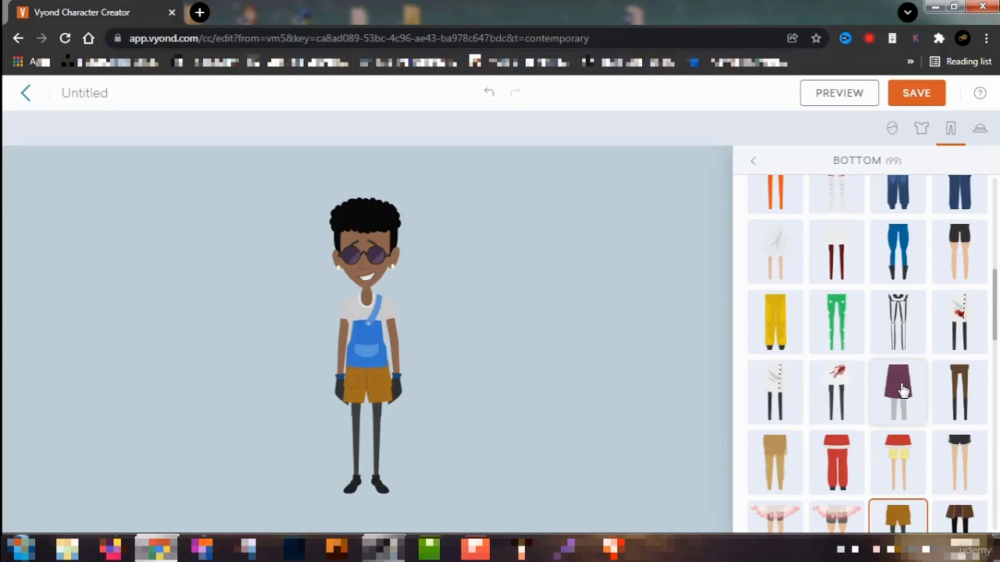
{"action": "scroll", "coordinate": [902, 390], "scroll_direction": "up", "scroll_amount": 2}
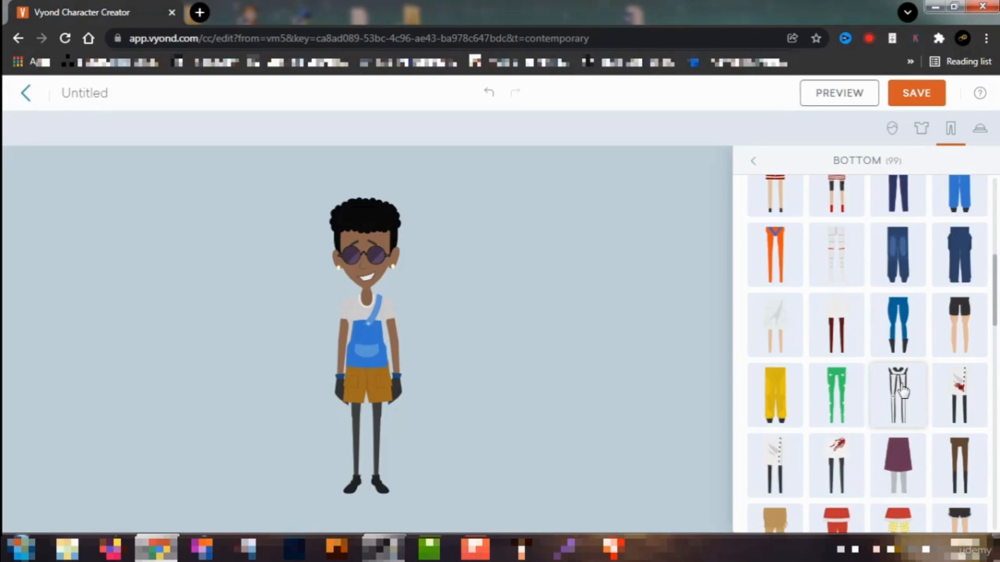
{"action": "left_click", "coordinate": [966, 256]}
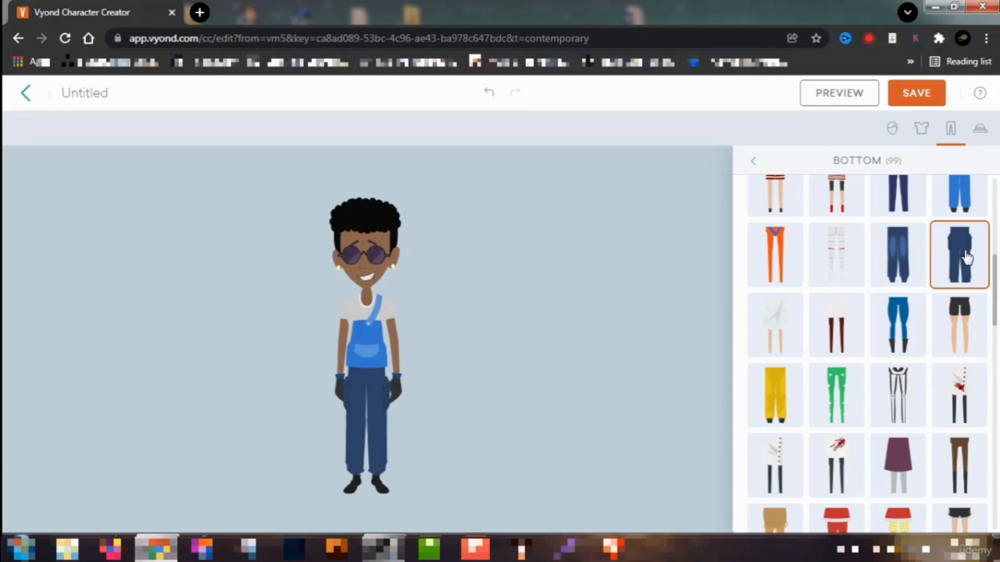
{"action": "left_click", "coordinate": [753, 162]}
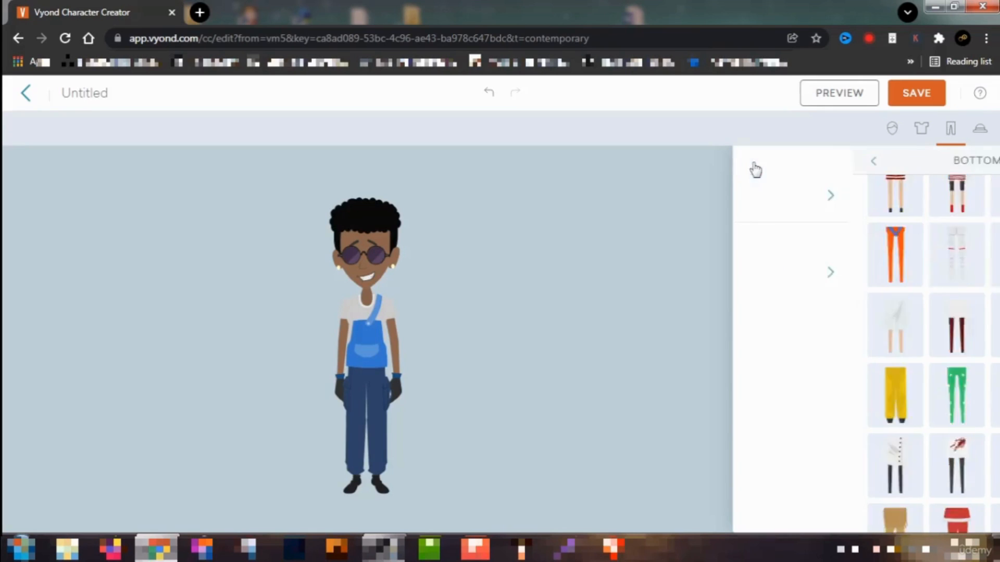
Try the golden CD9600 on the cargo trousers and recolour them near-black 181717
{"action": "left_click", "coordinate": [815, 199]}
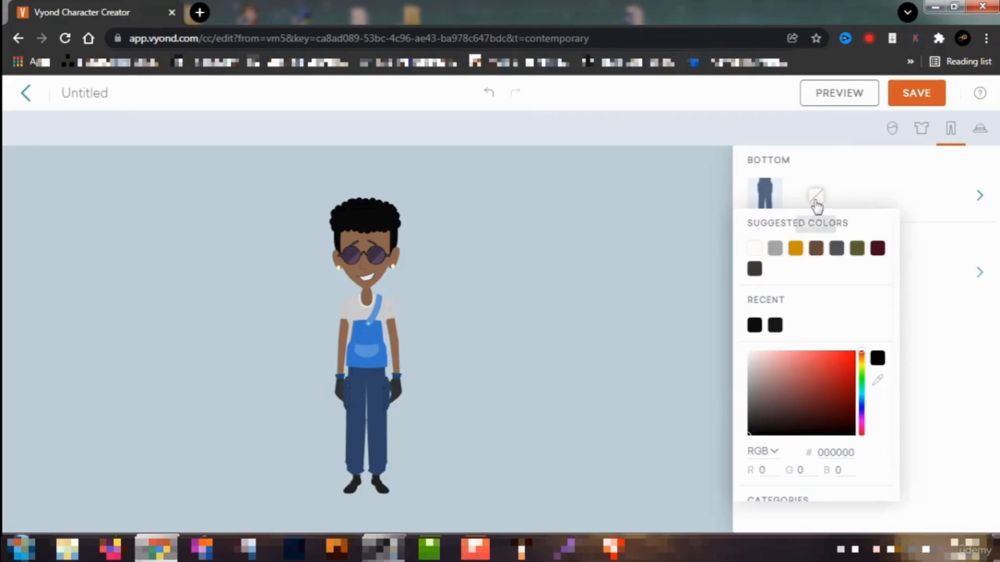
{"action": "left_click", "coordinate": [797, 251]}
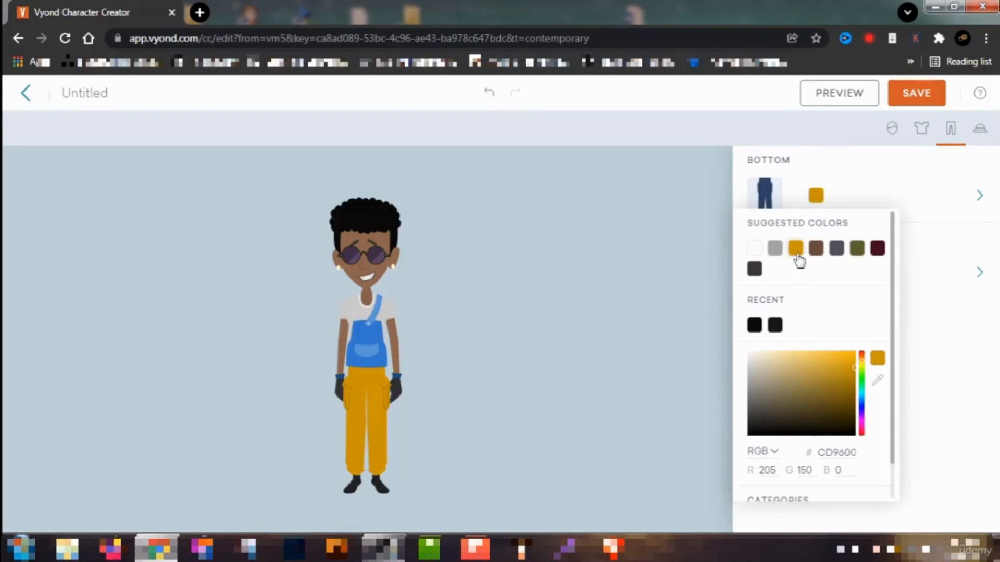
{"action": "left_click", "coordinate": [775, 326]}
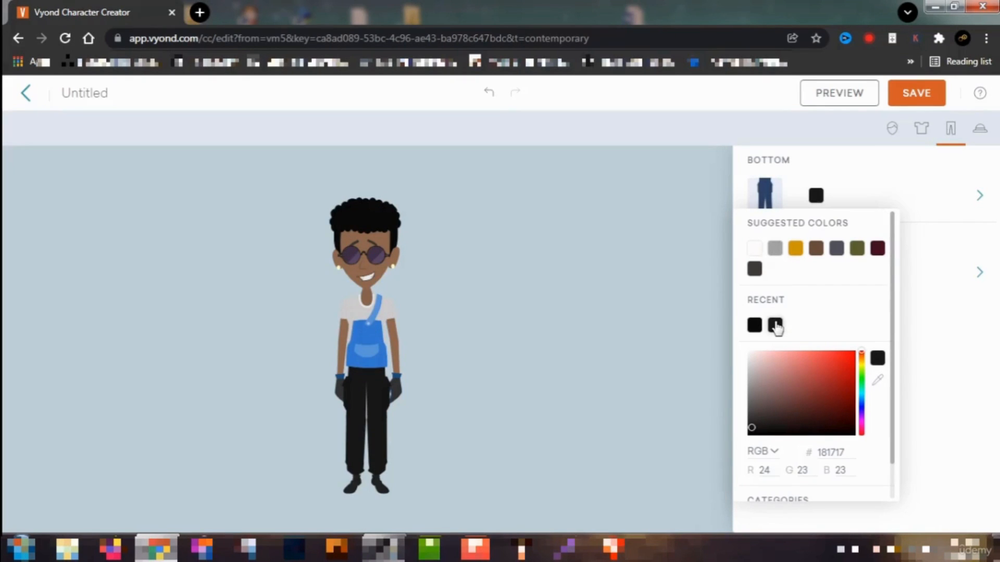
{"action": "left_click", "coordinate": [802, 176]}
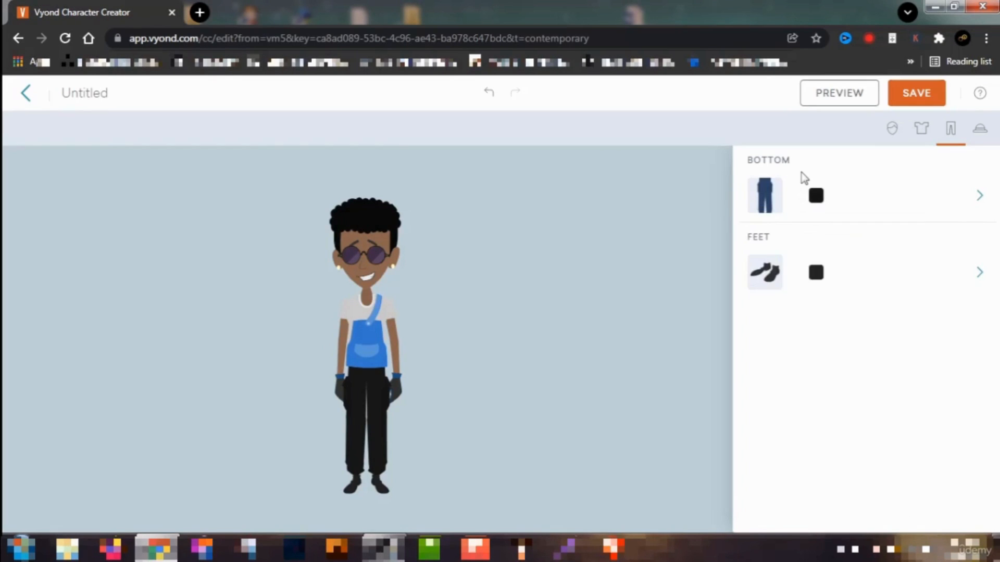
Give the character the olive-green lace-up boots and return to the list of lower-body items
{"action": "left_click", "coordinate": [767, 282]}
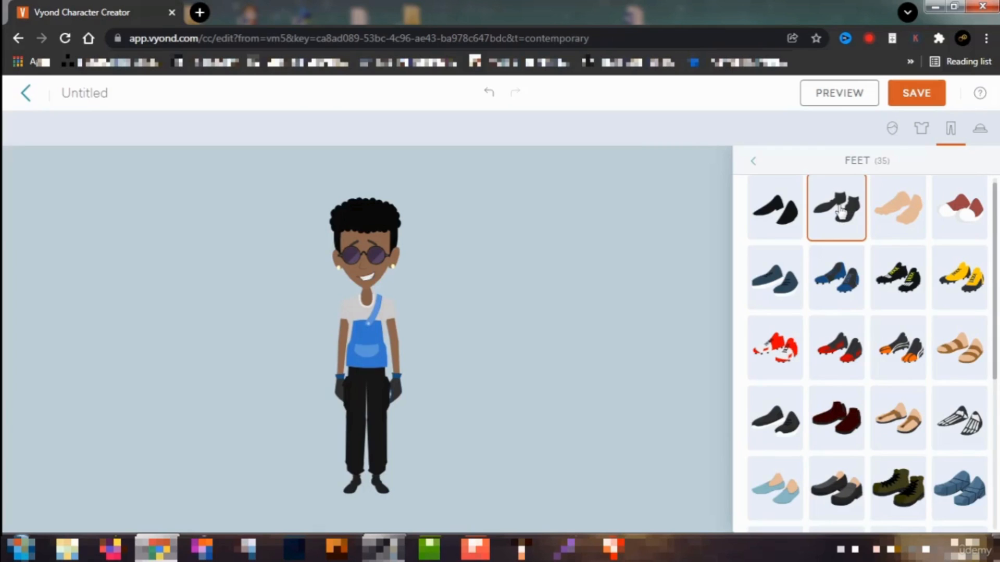
{"action": "left_click", "coordinate": [897, 479]}
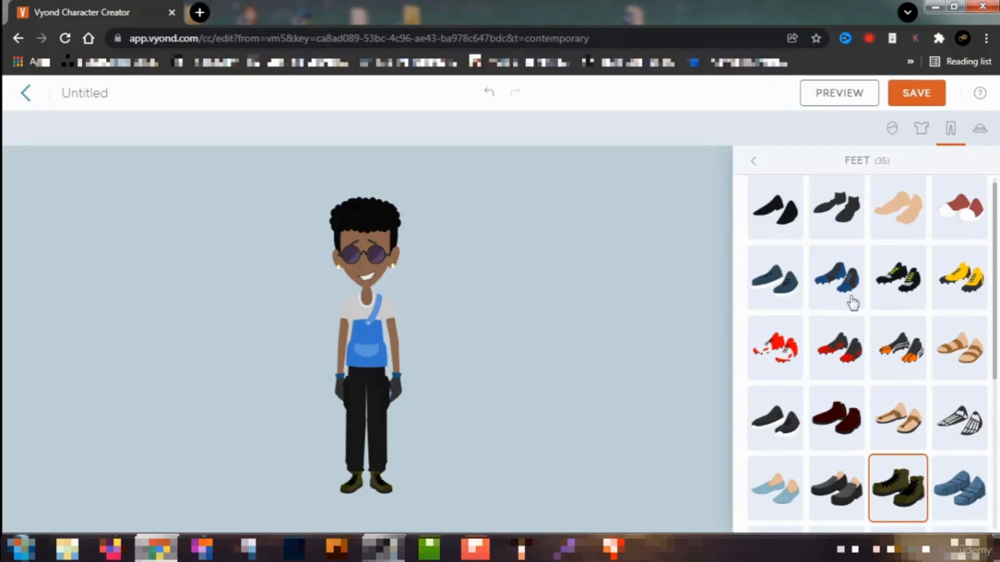
{"action": "left_click", "coordinate": [753, 161]}
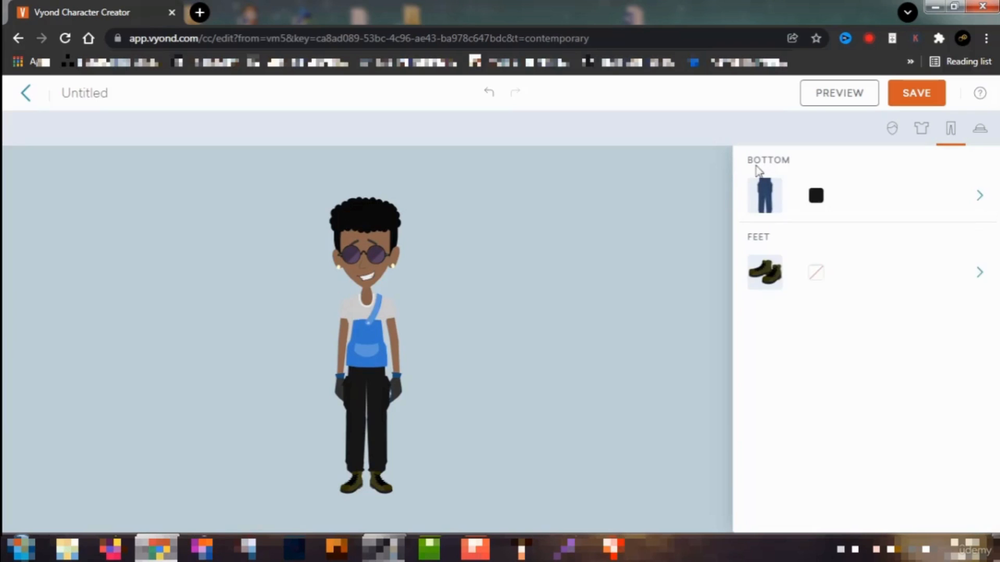
Recolour the lace-up boots with the suggested dark purple 4A2F58
{"action": "left_click", "coordinate": [816, 273]}
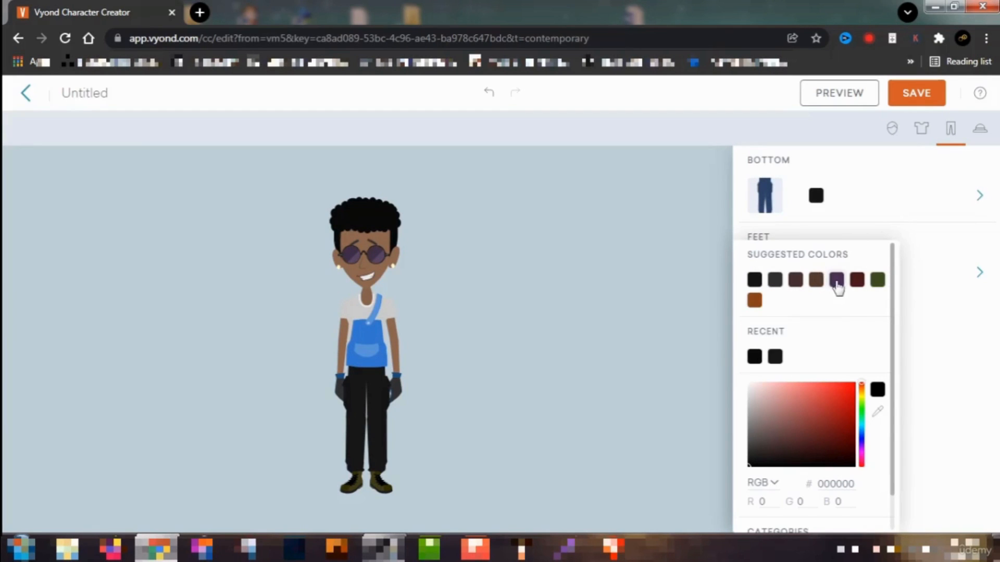
{"action": "left_click", "coordinate": [836, 281]}
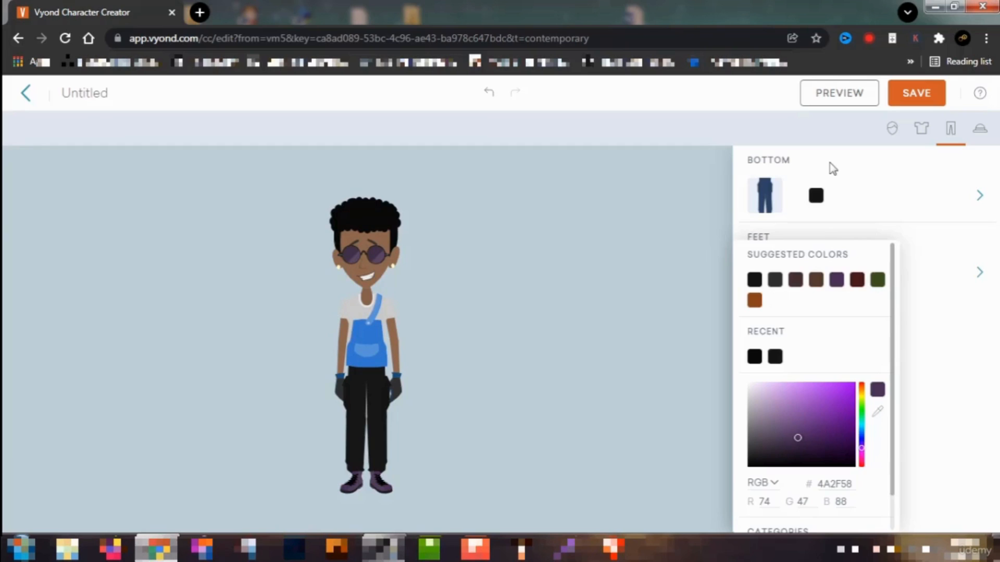
{"action": "left_click", "coordinate": [833, 168]}
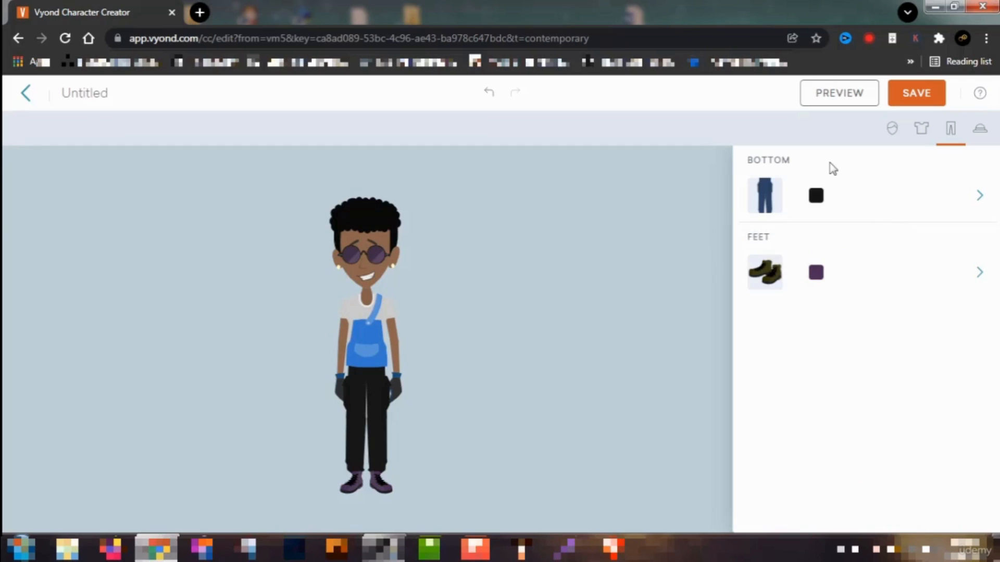
Leave the accessories empty, enter the character's name as the title and save the character
{"action": "left_click", "coordinate": [981, 130]}
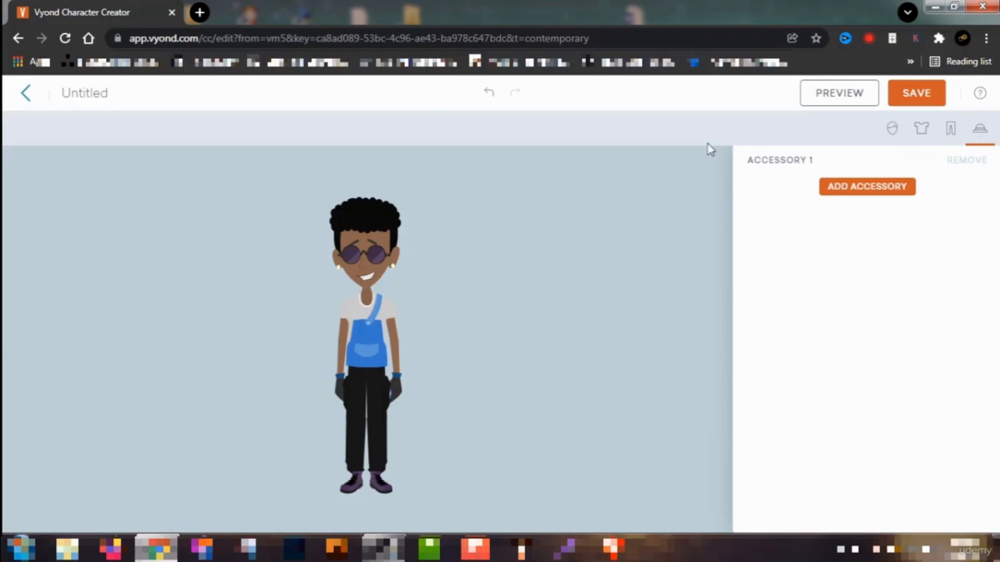
{"action": "left_click", "coordinate": [141, 92]}
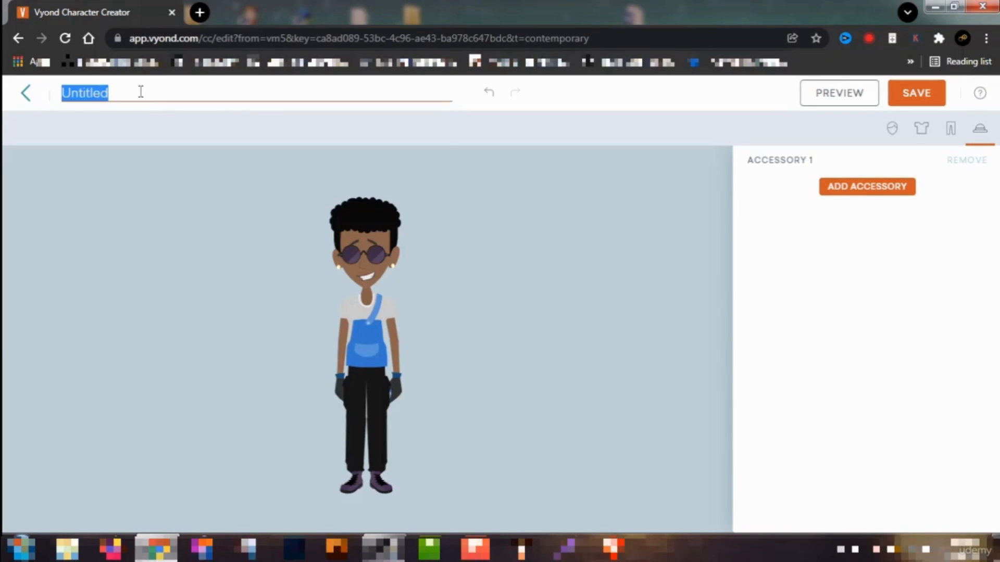
{"action": "type", "text": "Davi"}
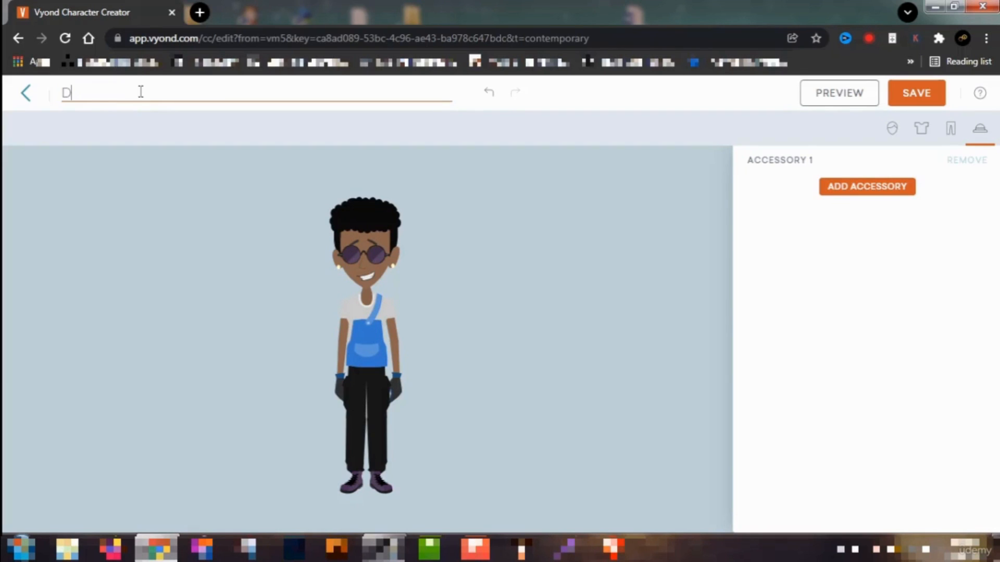
{"action": "type", "text": "d O."}
{"action": "left_click", "coordinate": [920, 96]}
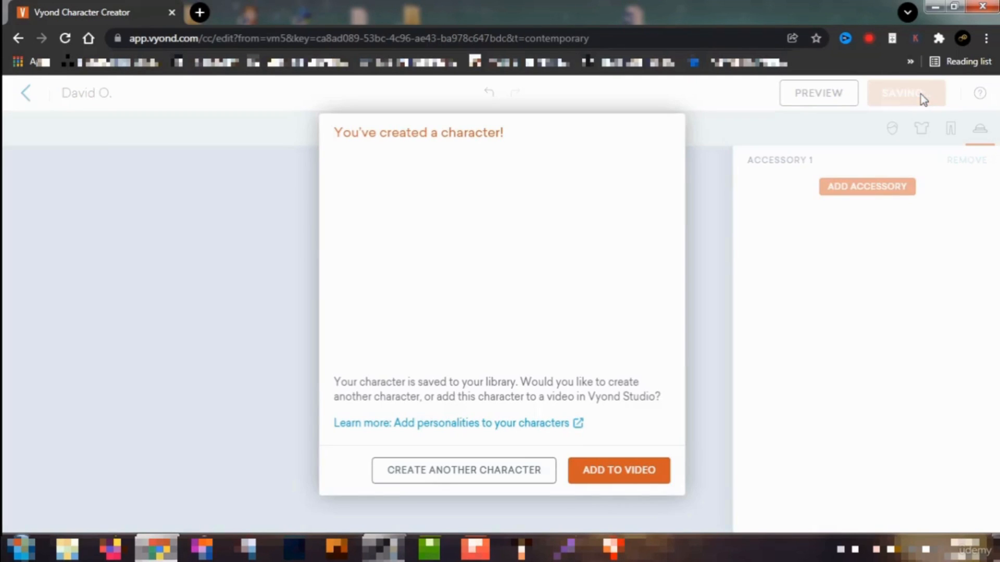
Start another character in the Business Friendly style with the slimmest adult female body type
{"action": "left_click", "coordinate": [476, 475]}
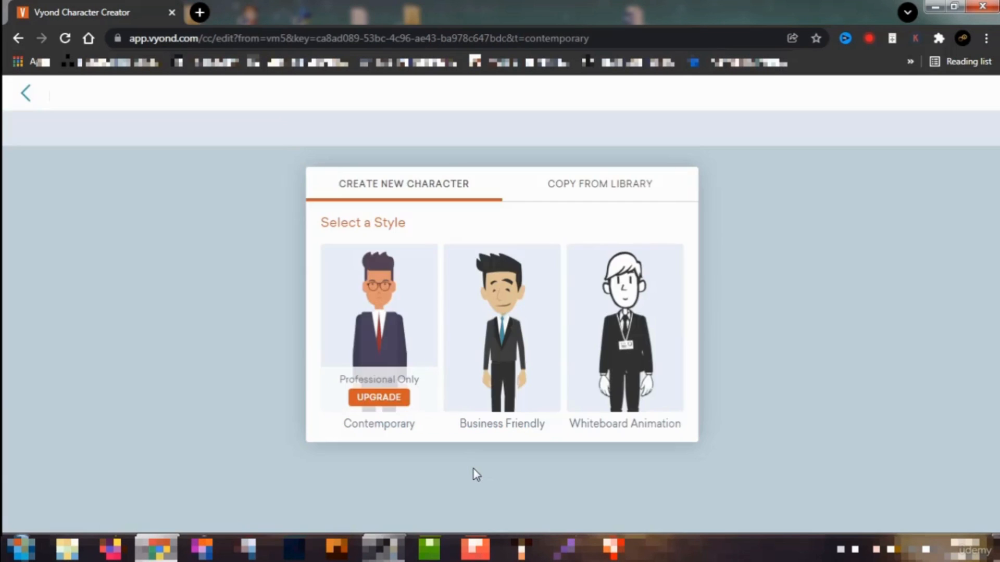
{"action": "left_click", "coordinate": [500, 326]}
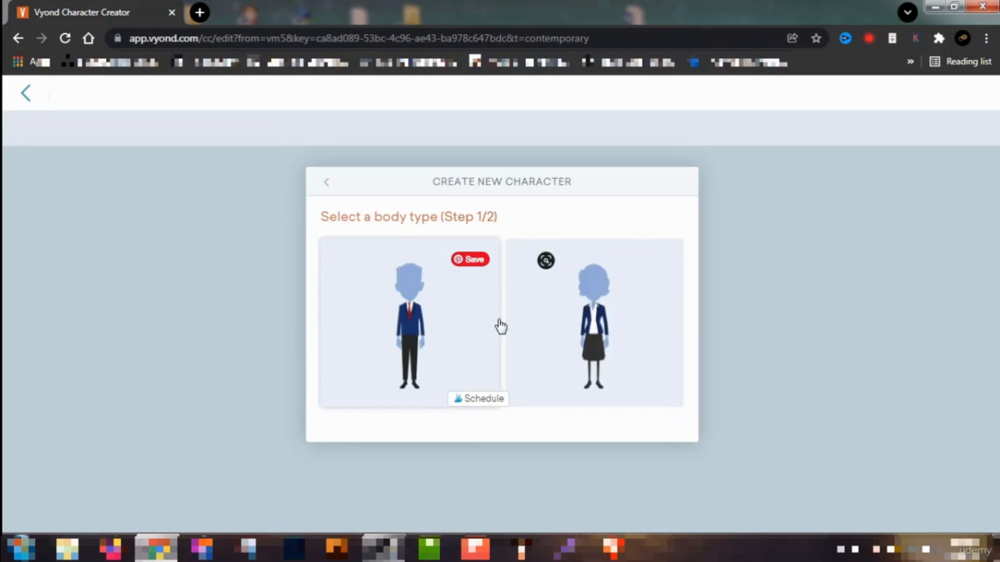
{"action": "left_click", "coordinate": [602, 322]}
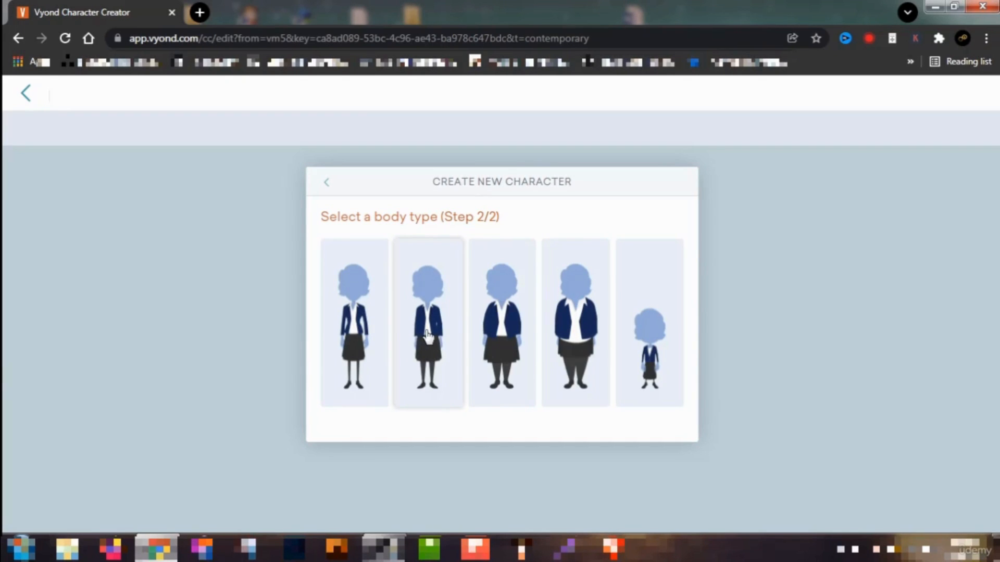
{"action": "left_click", "coordinate": [359, 322]}
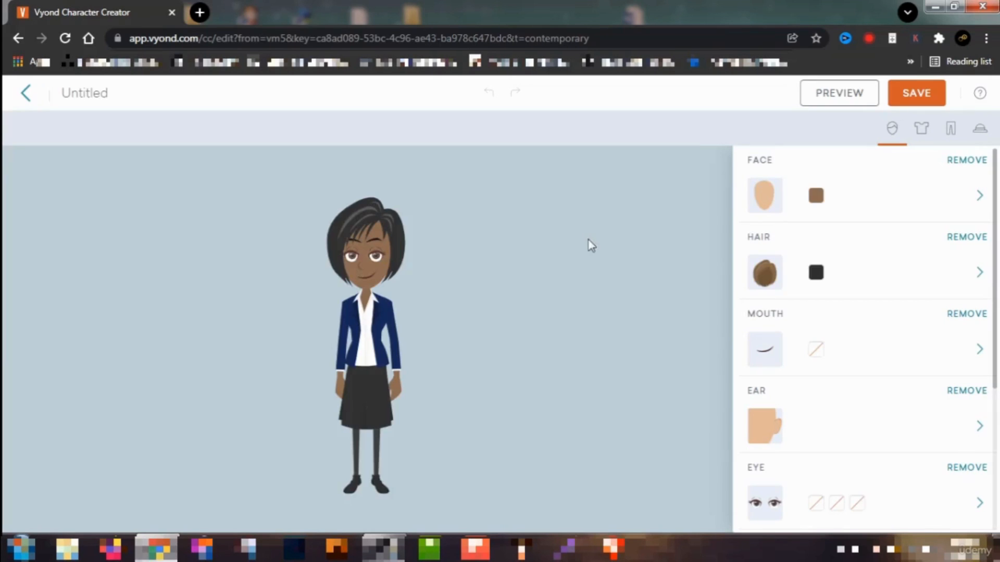
Try both skull-like faces on the female character and settle on the fourth face shape in the first row
{"action": "left_click", "coordinate": [767, 197]}
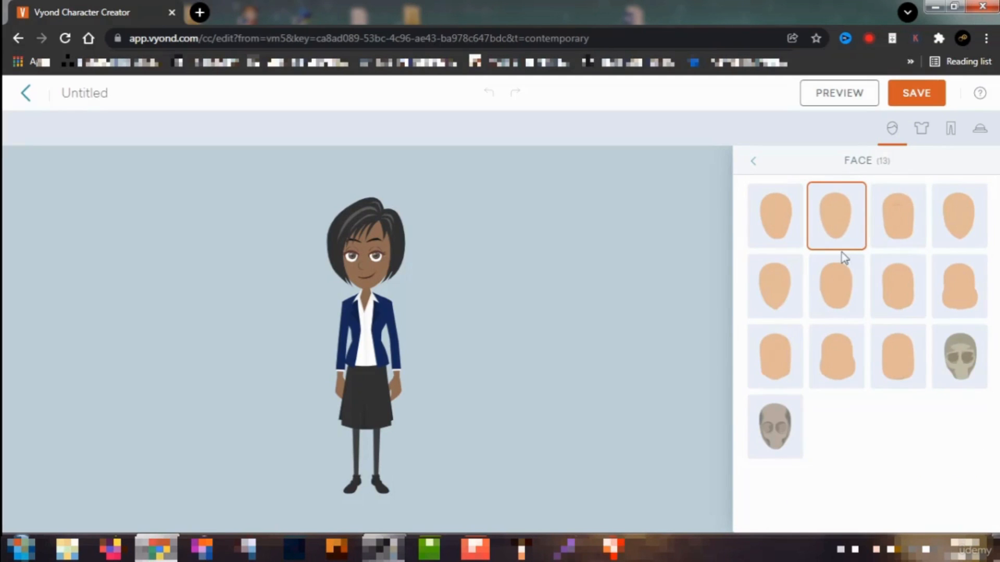
{"action": "left_click", "coordinate": [957, 369]}
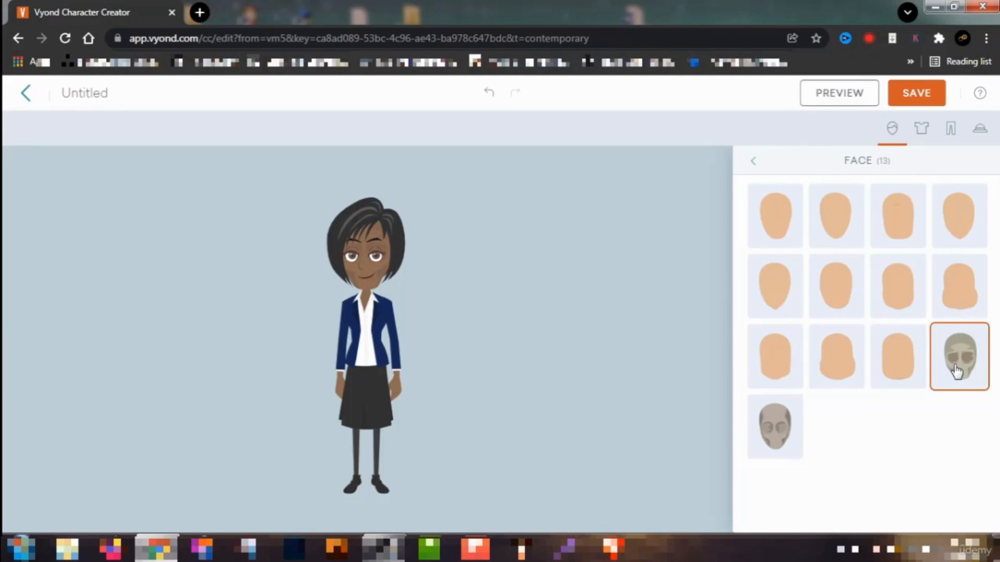
{"action": "left_click", "coordinate": [779, 442]}
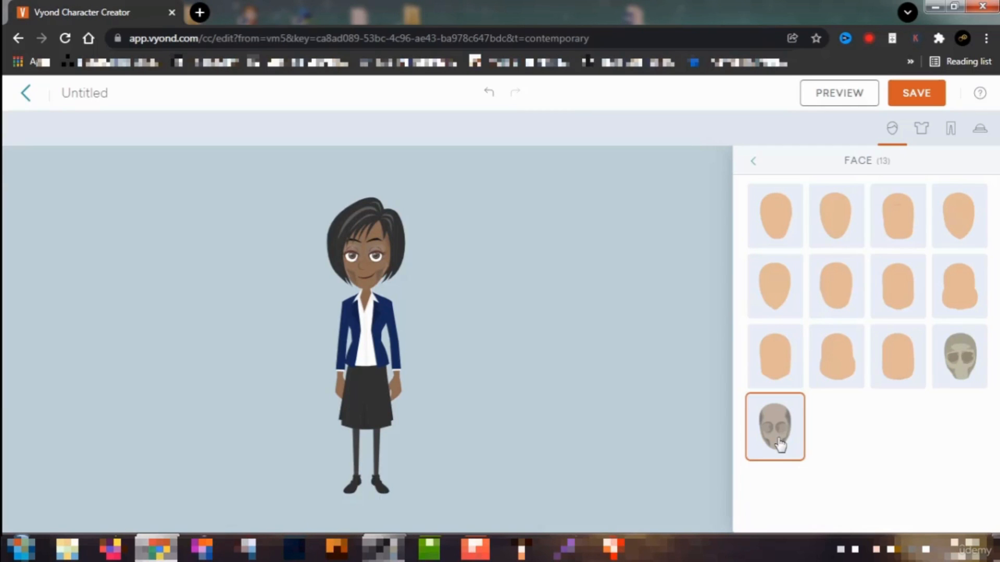
{"action": "left_click", "coordinate": [951, 227]}
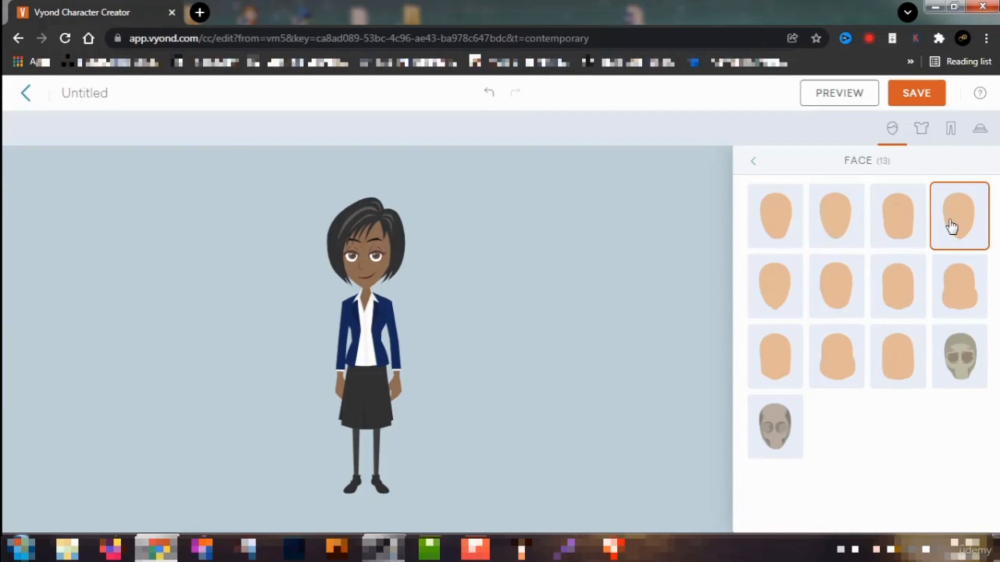
{"action": "left_click", "coordinate": [754, 163]}
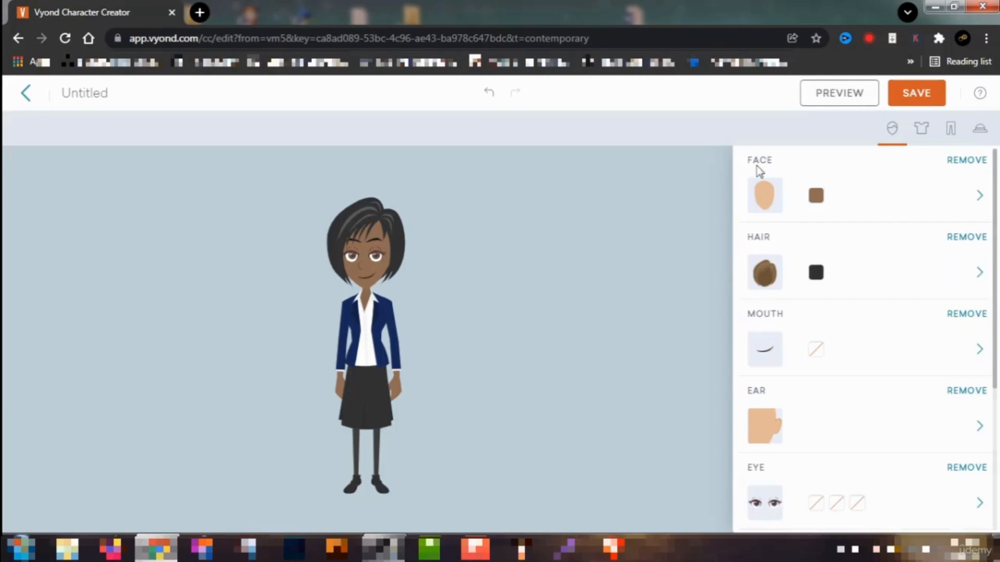
Try the dark curly afro hairstyle on the female character
{"action": "left_click", "coordinate": [763, 273]}
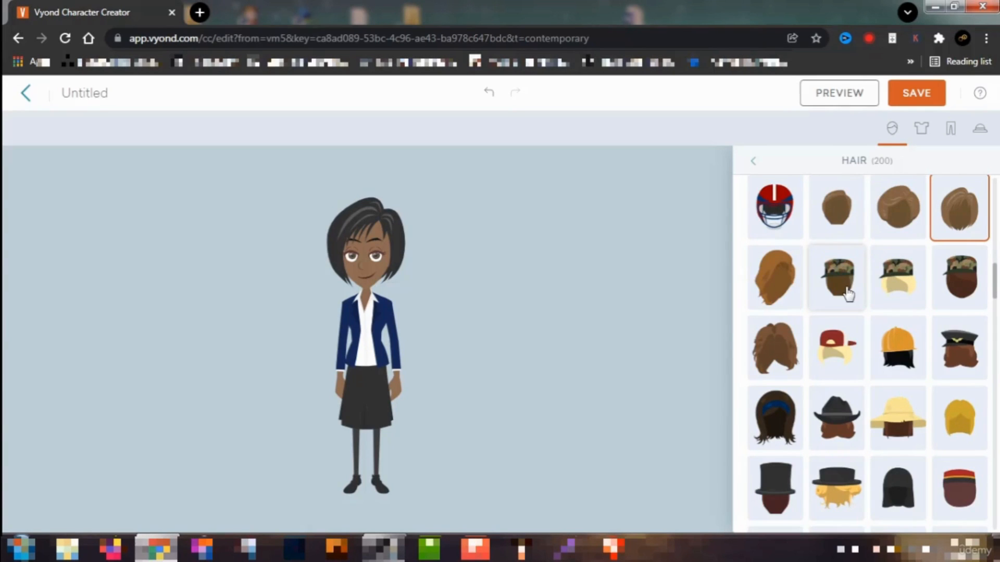
{"action": "scroll", "coordinate": [848, 294], "scroll_direction": "down", "scroll_amount": 3}
{"action": "scroll", "coordinate": [847, 294], "scroll_direction": "down", "scroll_amount": 3}
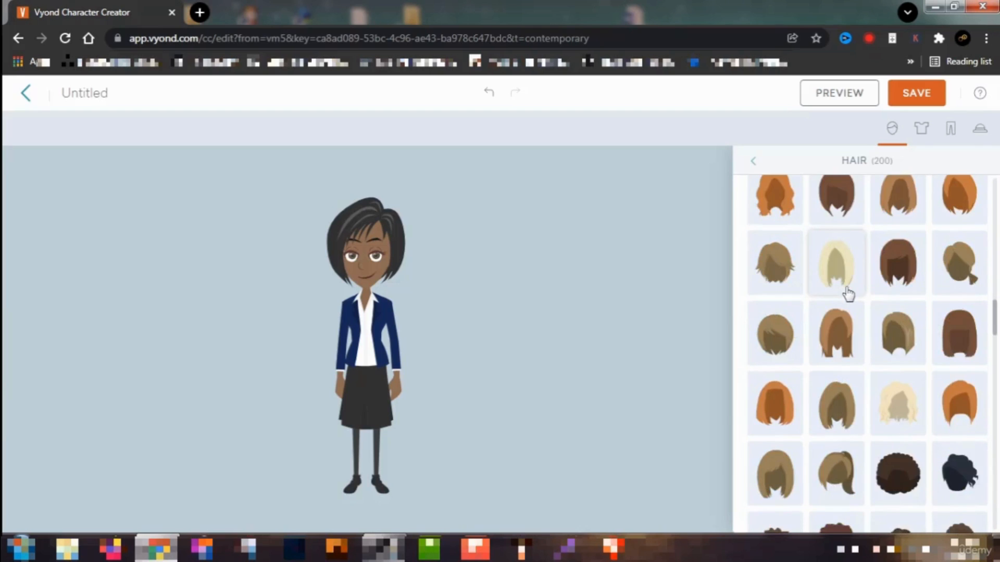
{"action": "scroll", "coordinate": [848, 294], "scroll_direction": "down", "scroll_amount": 1}
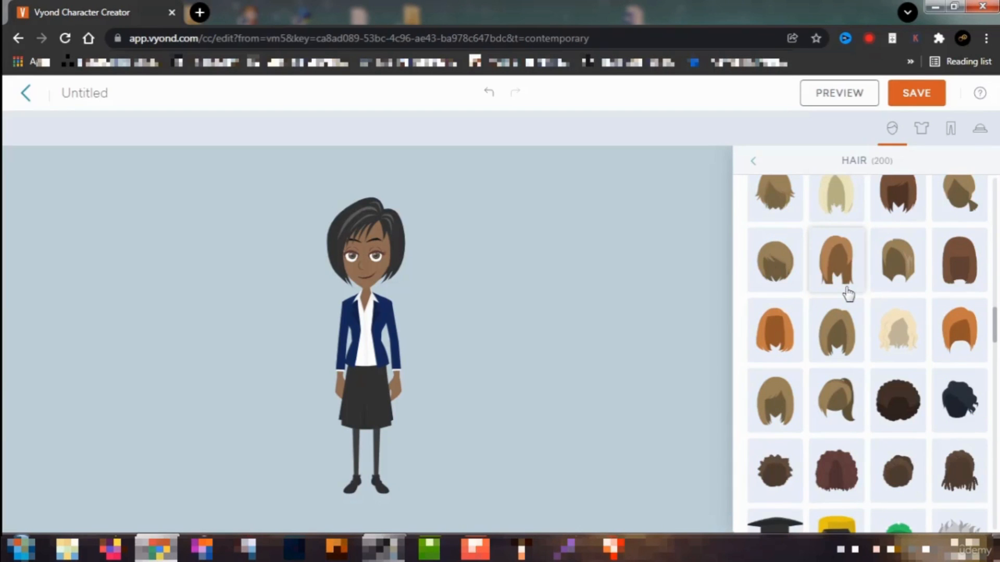
{"action": "left_click", "coordinate": [893, 388]}
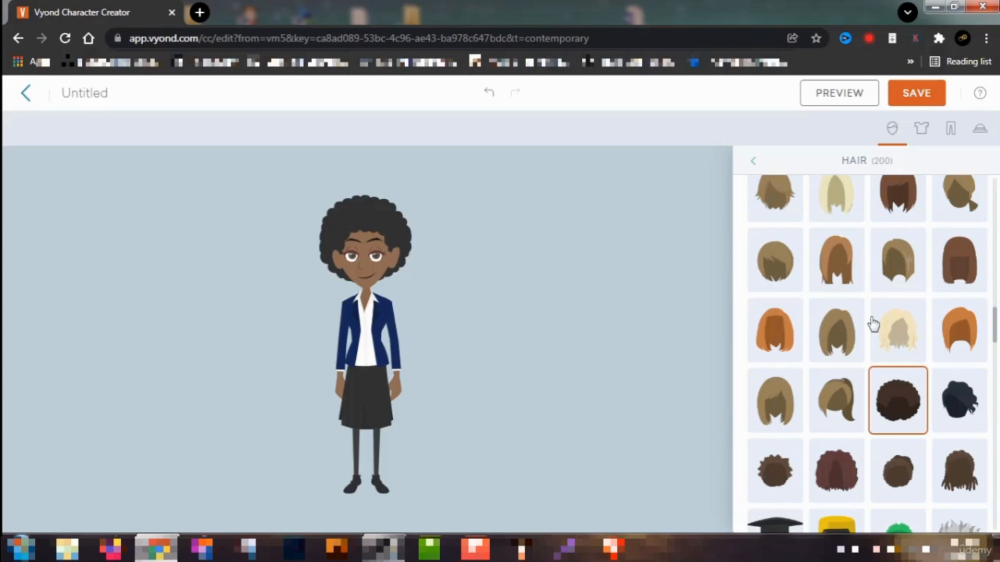
Give the female character the dark braided hairstyle with hanging strands, check the other hairstyles and return to the facial features
{"action": "scroll", "coordinate": [873, 324], "scroll_direction": "down", "scroll_amount": 2}
{"action": "left_click", "coordinate": [957, 320]}
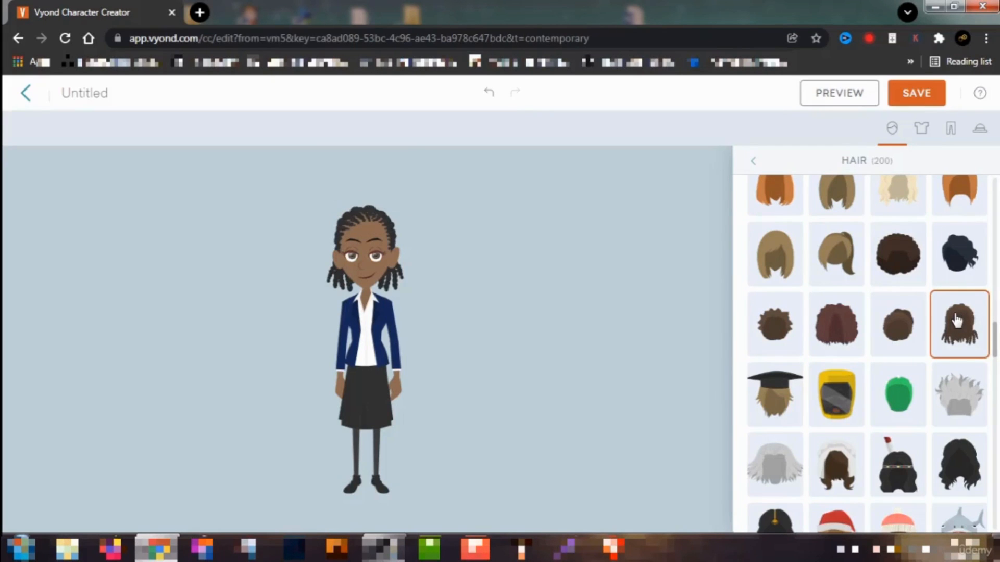
{"action": "scroll", "coordinate": [880, 292], "scroll_direction": "down", "scroll_amount": 6}
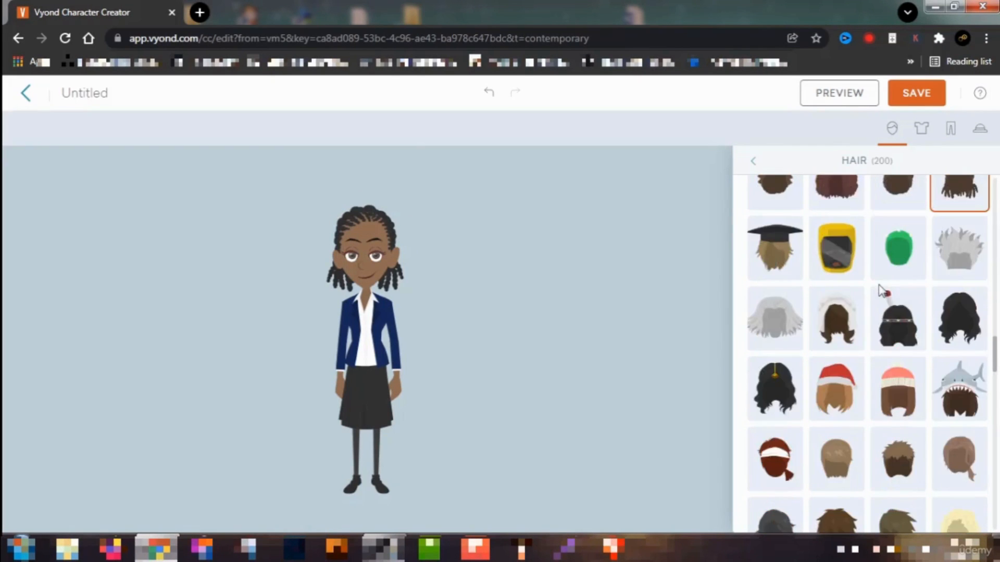
{"action": "scroll", "coordinate": [880, 292], "scroll_direction": "down", "scroll_amount": 3}
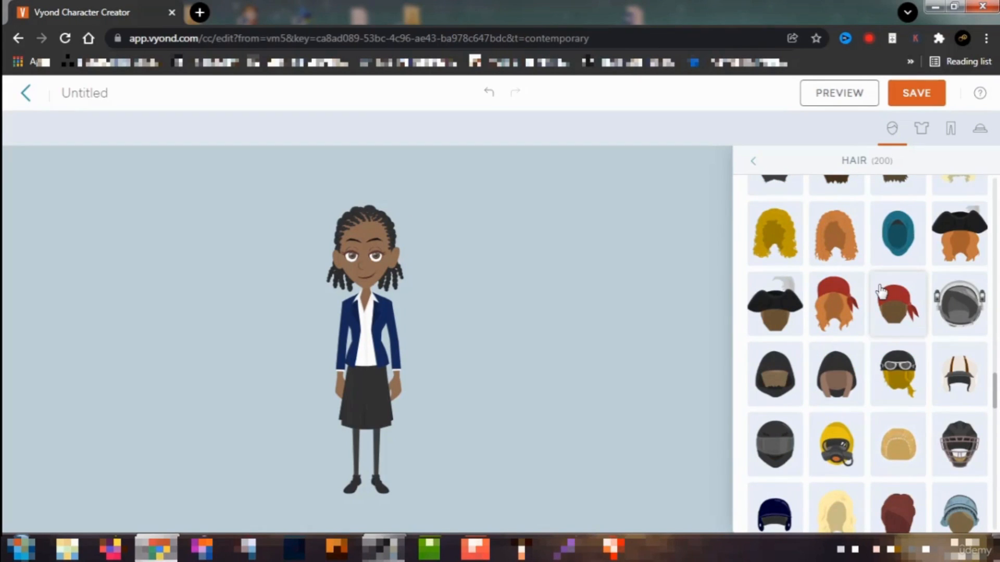
{"action": "scroll", "coordinate": [880, 292], "scroll_direction": "up", "scroll_amount": 5}
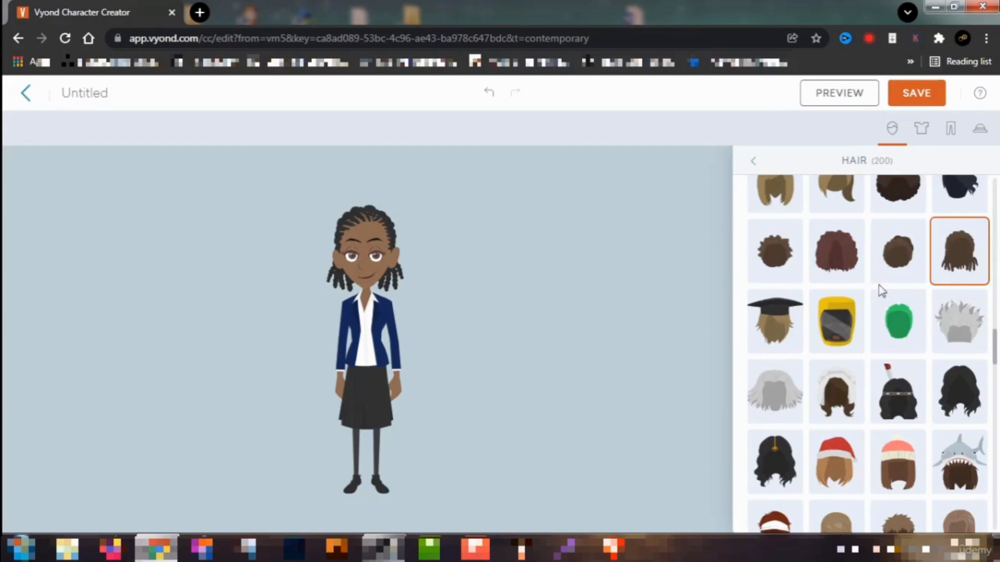
{"action": "left_click", "coordinate": [755, 164]}
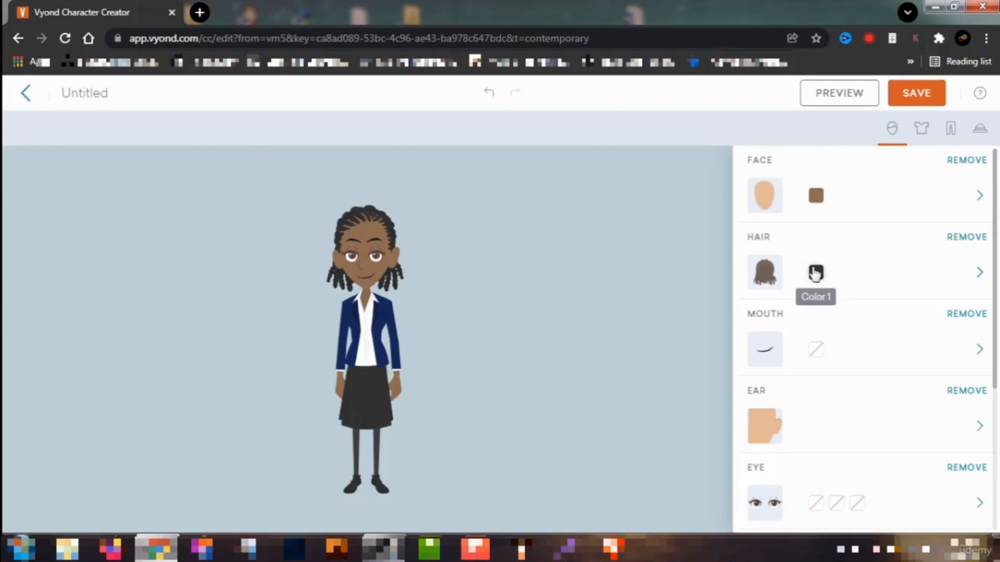
Try the broad toothy grin and the zigzag-toothed mouth, and settle on the lopsided open smile with teeth
{"action": "left_click", "coordinate": [766, 354]}
{"action": "left_click", "coordinate": [895, 276]}
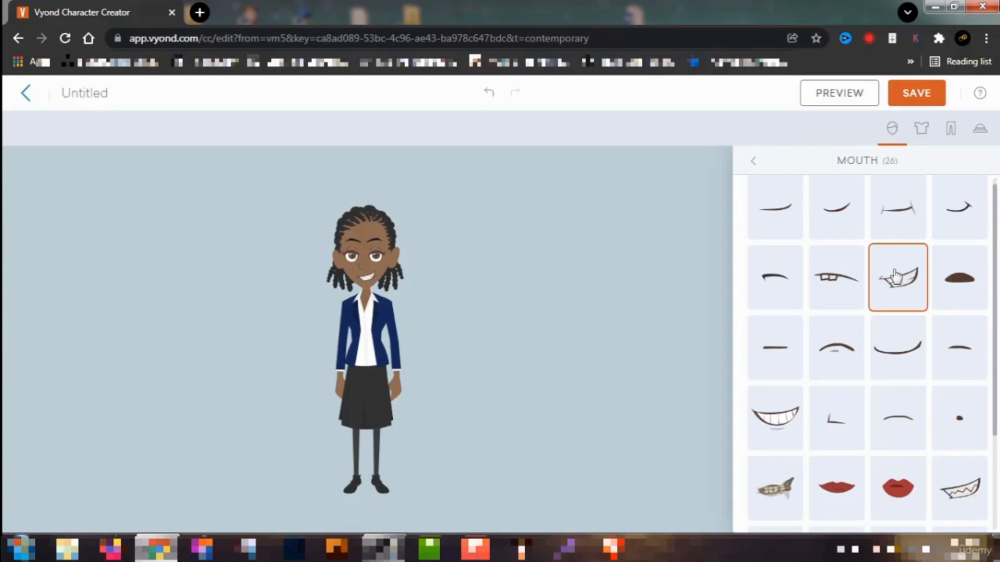
{"action": "left_click", "coordinate": [774, 421]}
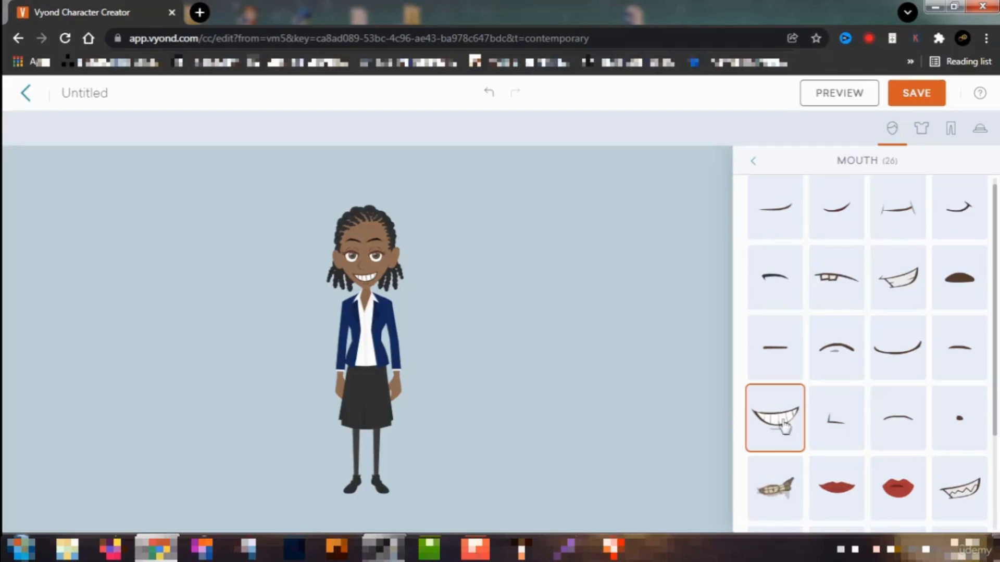
{"action": "left_click", "coordinate": [959, 494]}
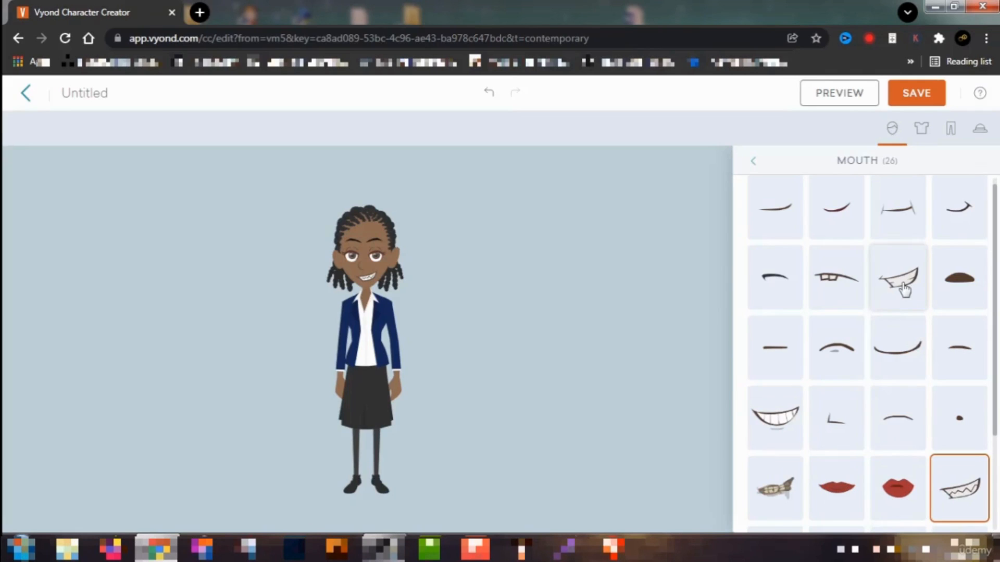
{"action": "left_click", "coordinate": [904, 289]}
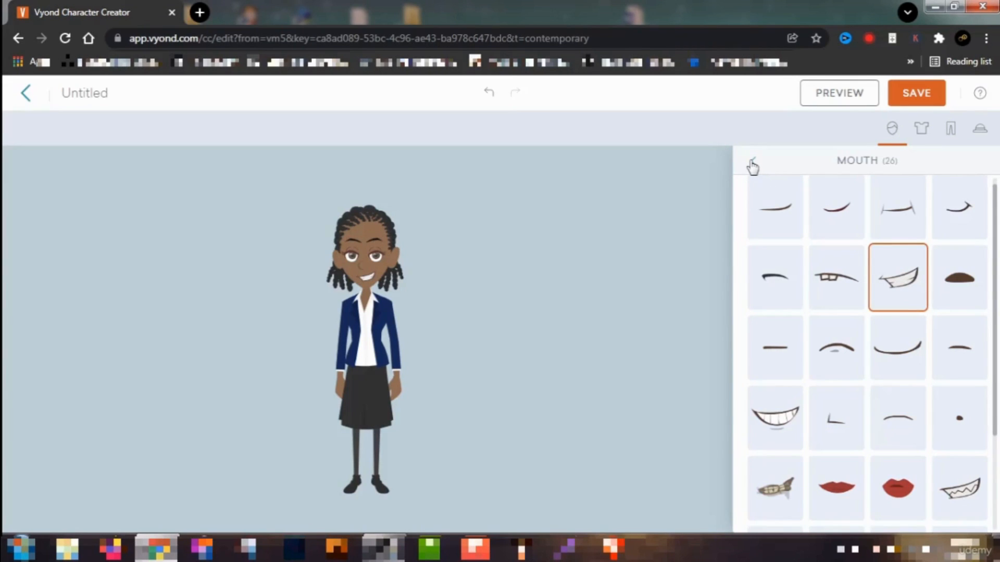
Enter the female character's name as the title and return to the list of facial features
{"action": "left_click", "coordinate": [110, 91]}
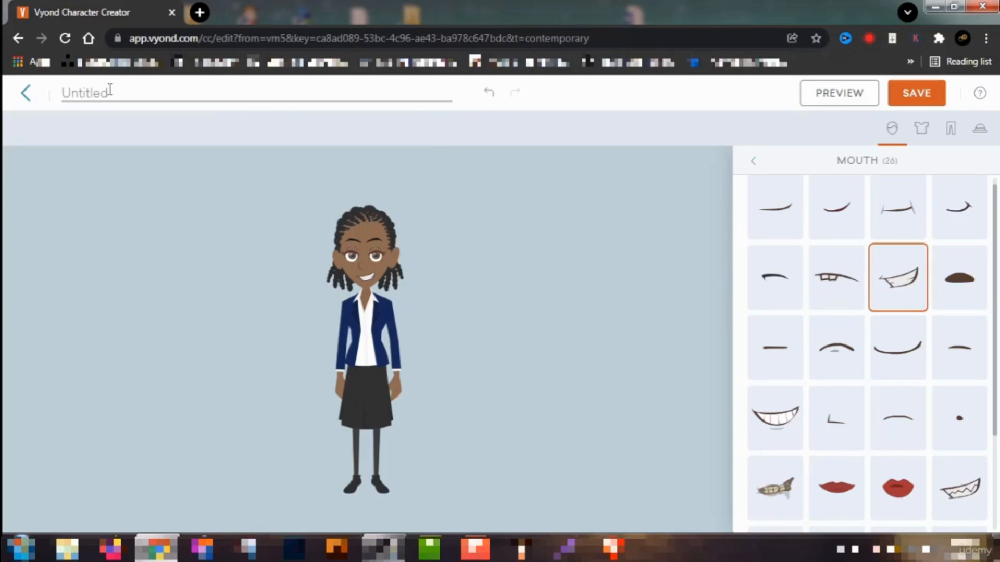
{"action": "type", "text": "Chilli"}
{"action": "left_click", "coordinate": [753, 164]}
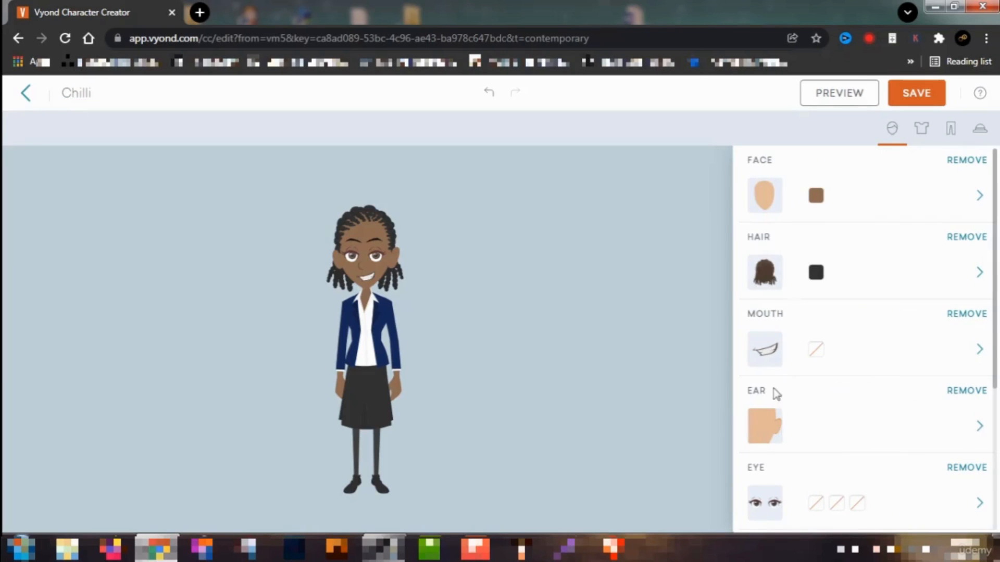
Give the character the ears with silver drop earrings, the third option in the second row
{"action": "left_click", "coordinate": [769, 424]}
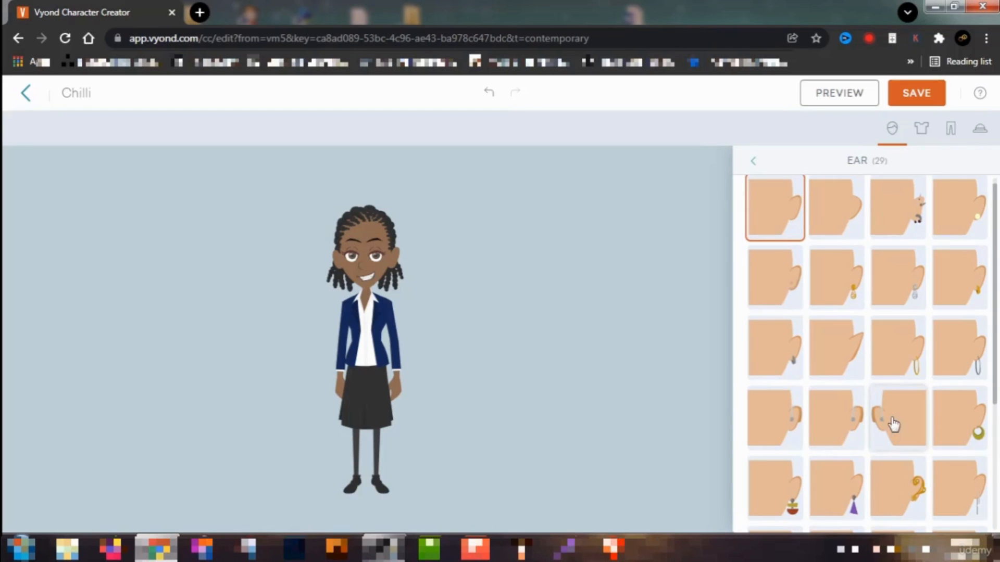
{"action": "left_click", "coordinate": [913, 294]}
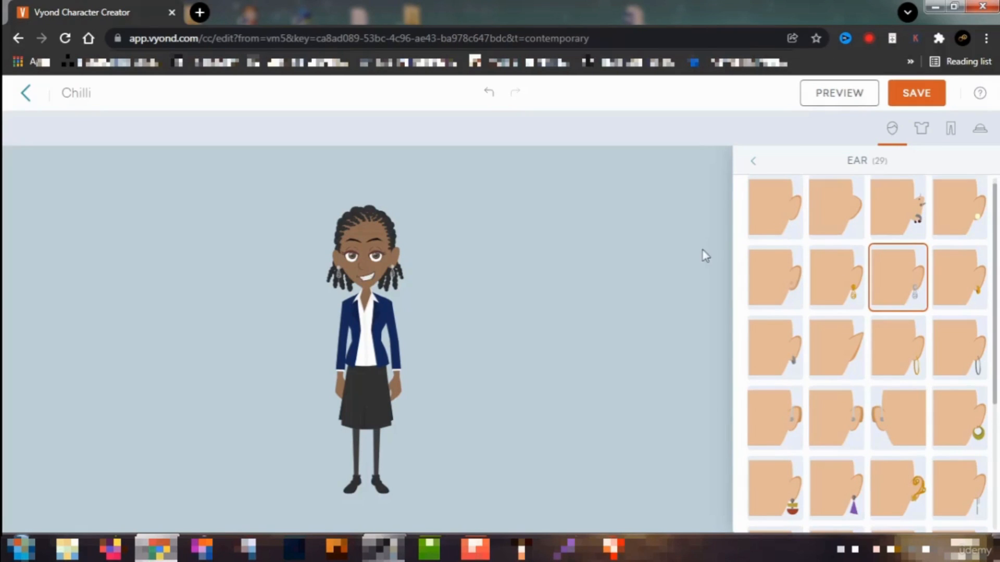
{"action": "left_click", "coordinate": [755, 162]}
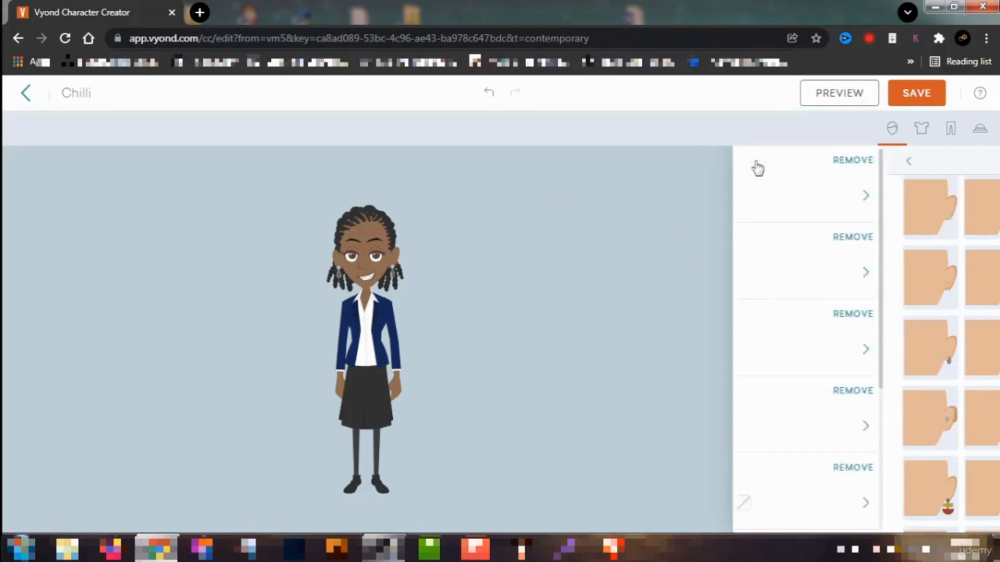
Compare the grey-shadowed and the narrow brown eyes with the blue eyes with long dark lashes, and settle on the blue-eyed option
{"action": "scroll", "coordinate": [794, 424], "scroll_direction": "down", "scroll_amount": 2}
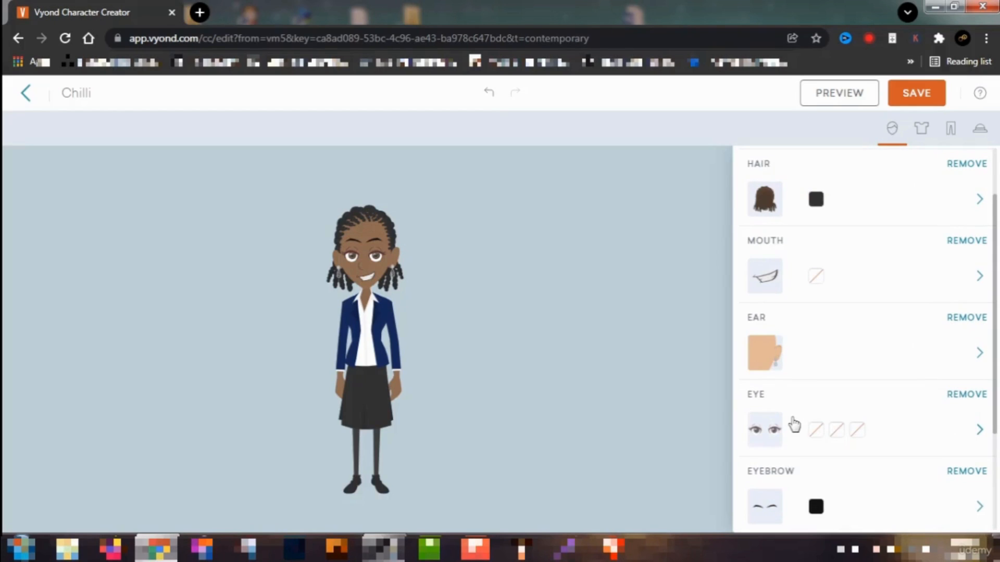
{"action": "left_click", "coordinate": [765, 432]}
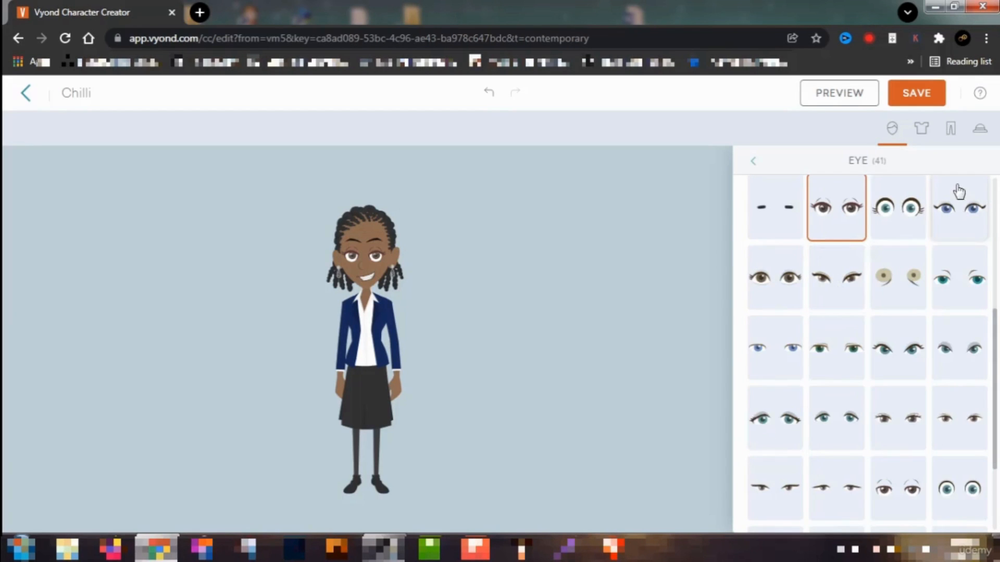
{"action": "left_click", "coordinate": [960, 213]}
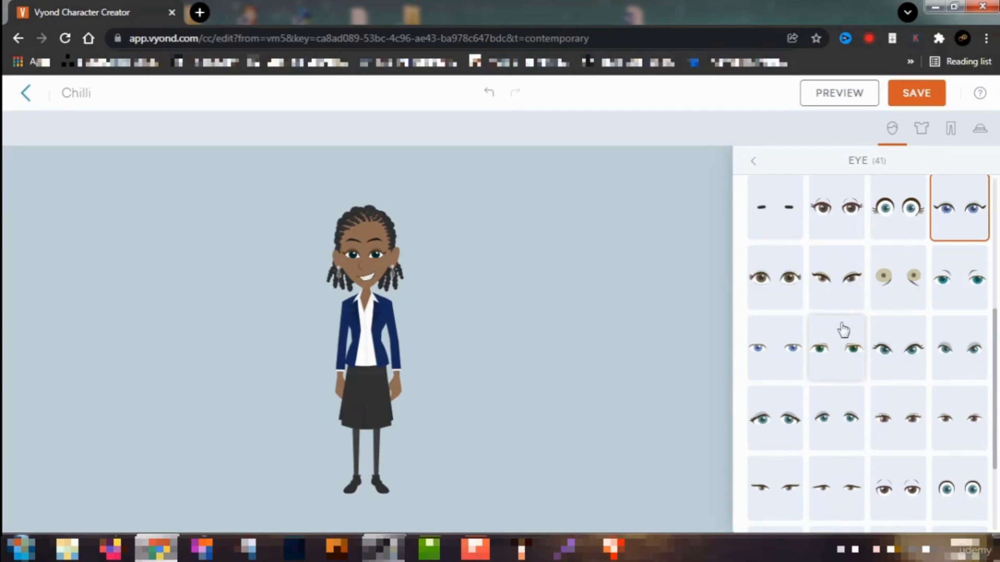
{"action": "left_click", "coordinate": [951, 357]}
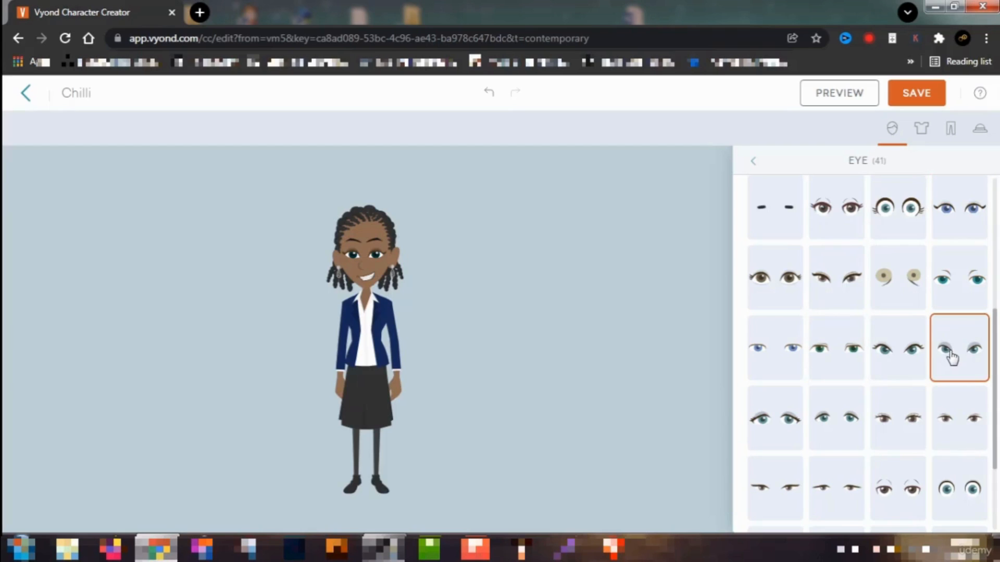
{"action": "left_click", "coordinate": [972, 204]}
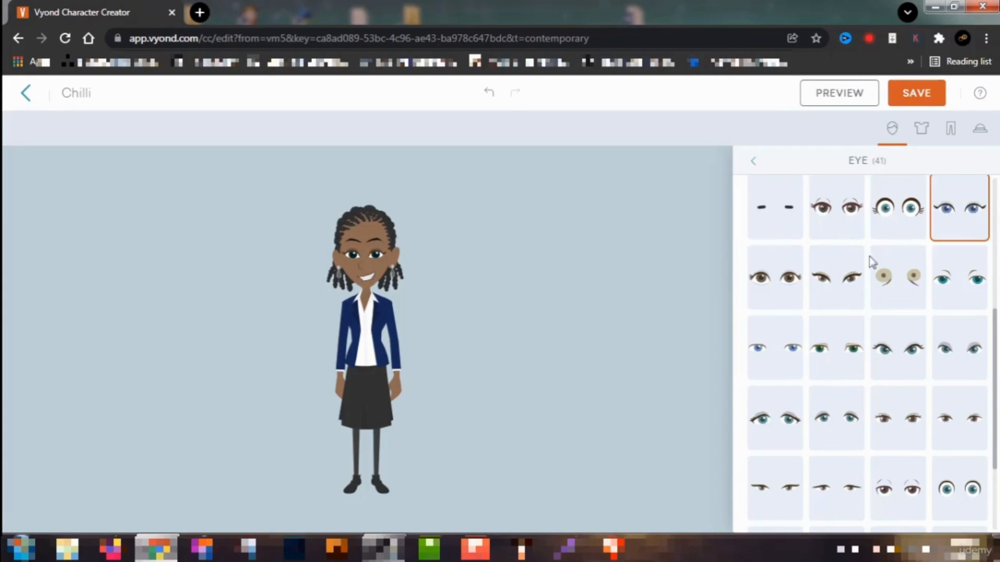
{"action": "left_click", "coordinate": [840, 287]}
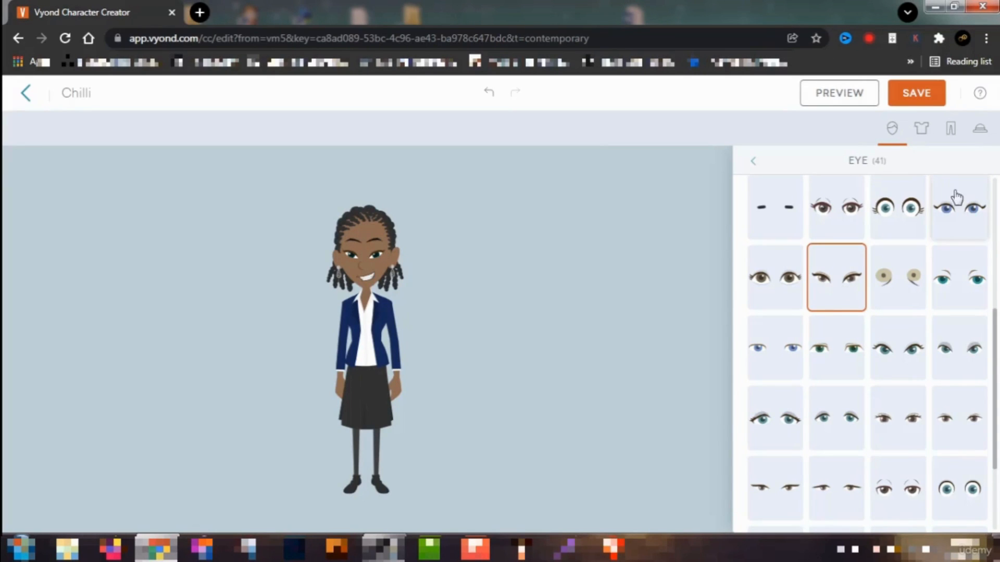
{"action": "left_click", "coordinate": [961, 209]}
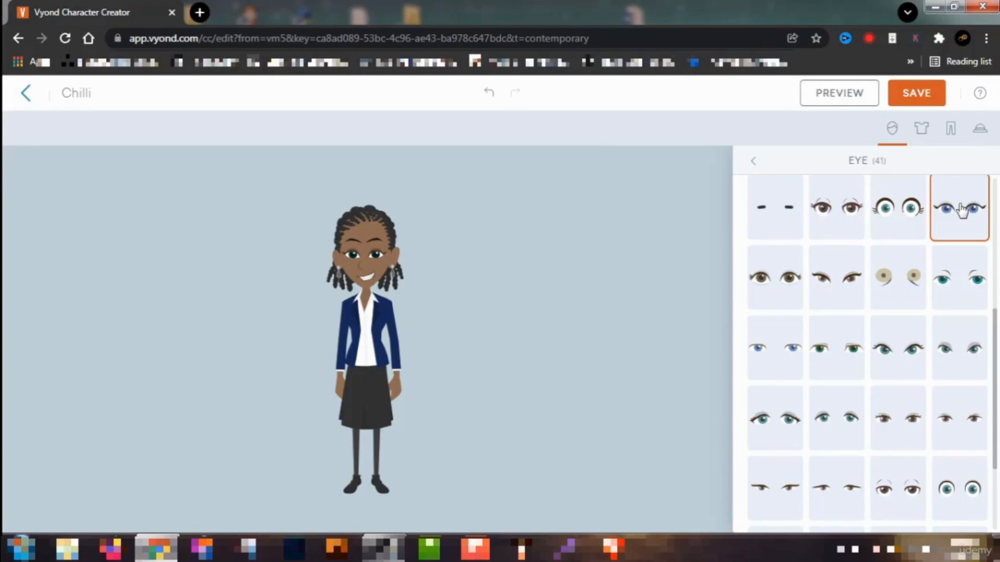
{"action": "left_click", "coordinate": [846, 281]}
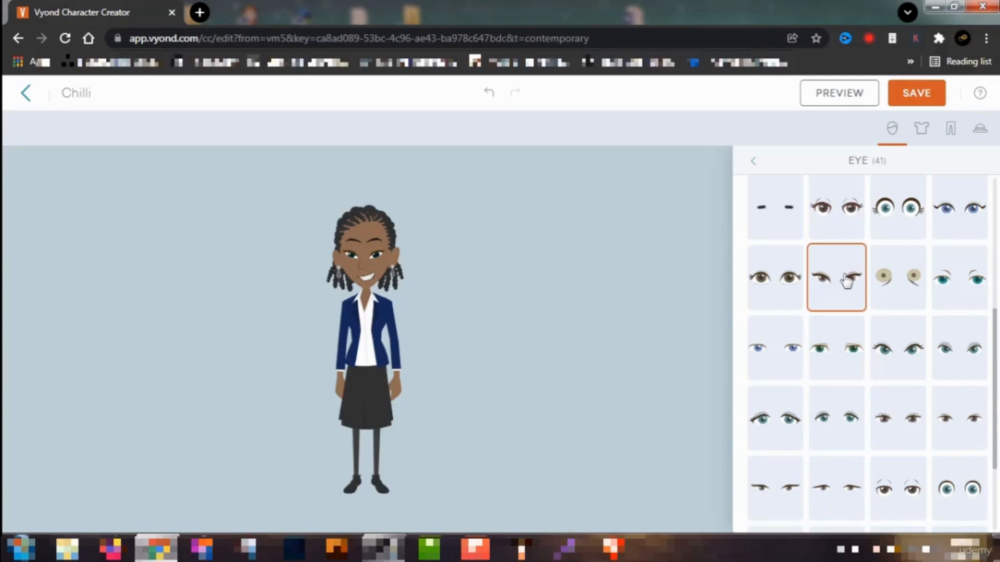
{"action": "left_click", "coordinate": [956, 214]}
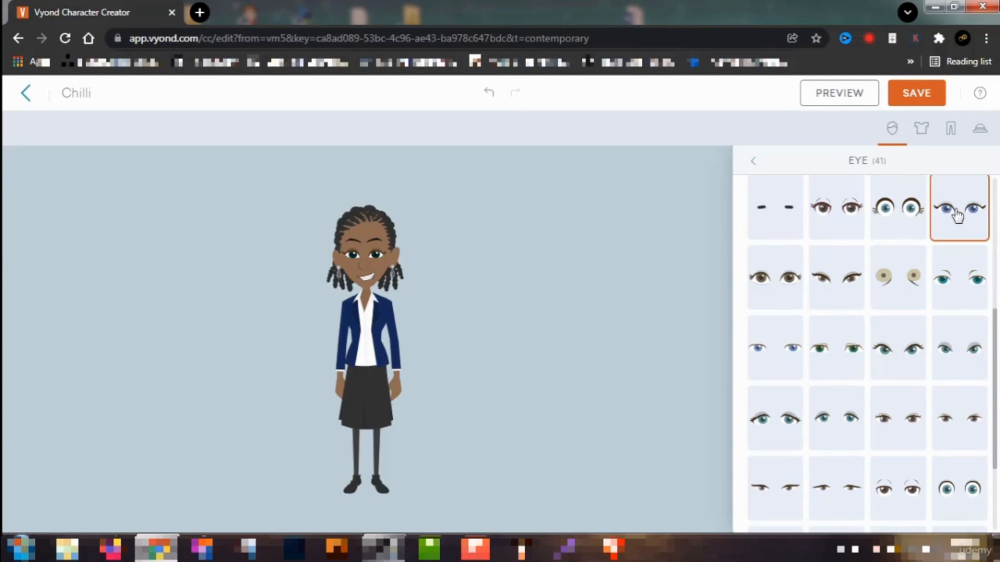
{"action": "left_click", "coordinate": [754, 162]}
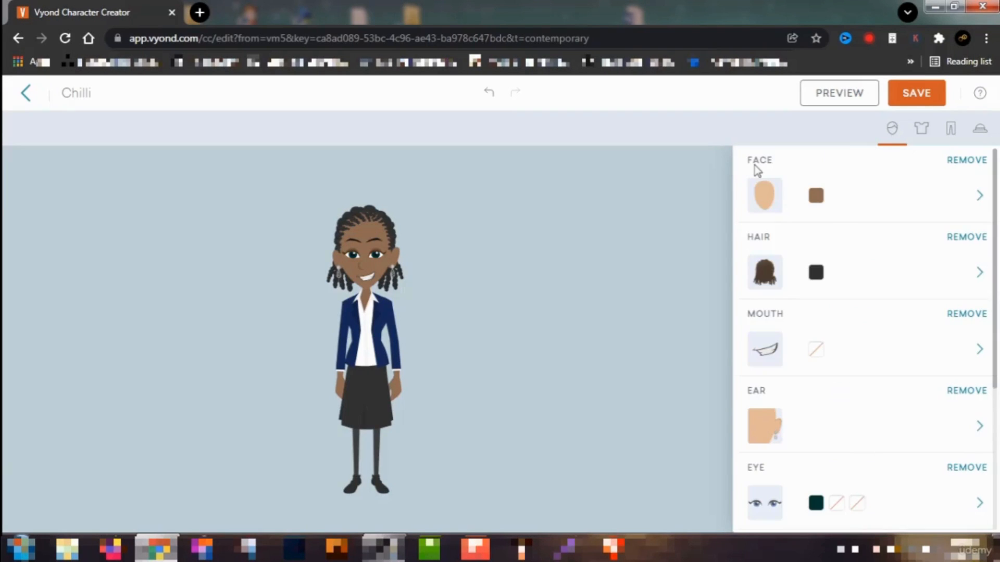
Try the thin arched eyebrows and settle on the dark, slightly wavy pair that comes first in the second-to-last row
{"action": "scroll", "coordinate": [803, 431], "scroll_direction": "down", "scroll_amount": 4}
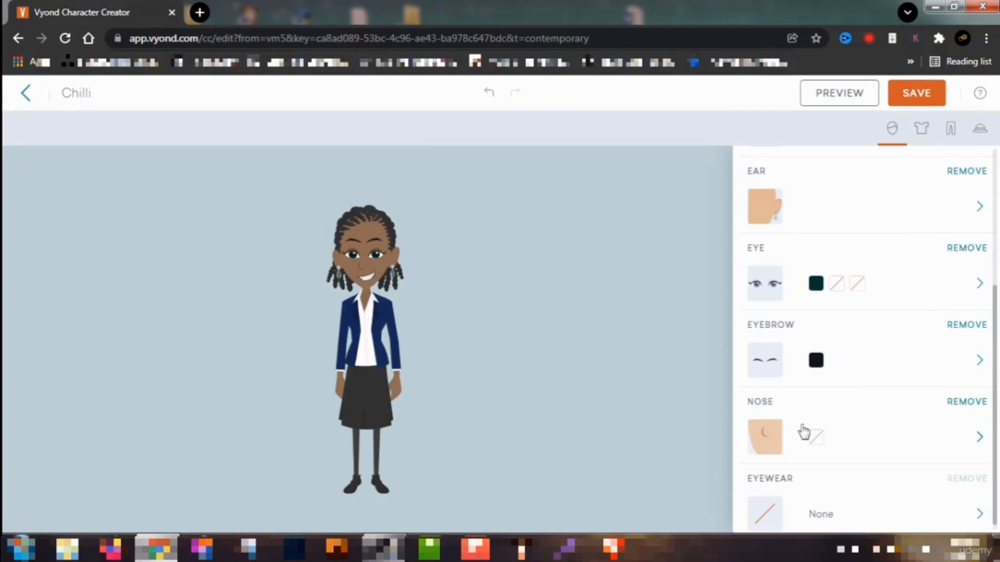
{"action": "left_click", "coordinate": [773, 369]}
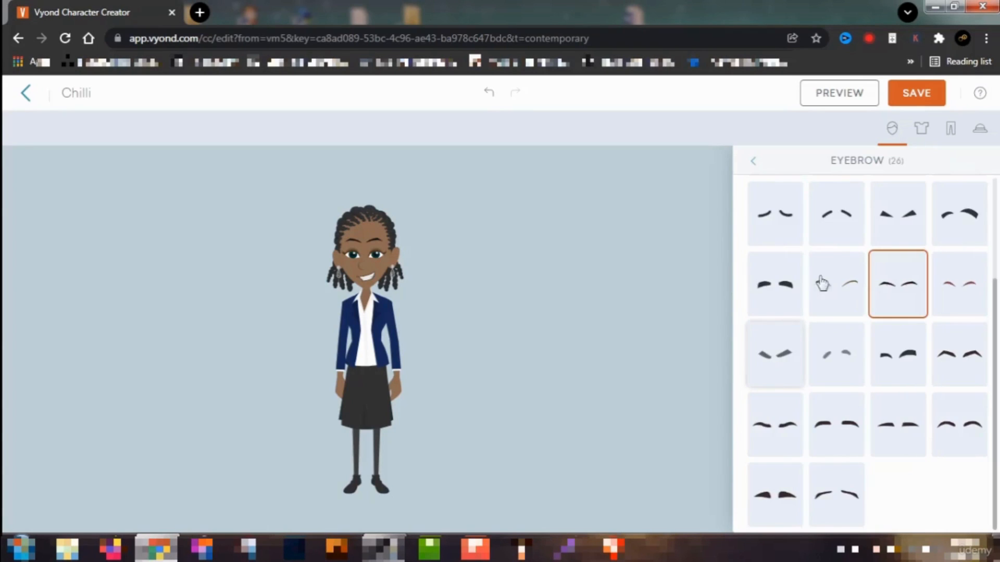
{"action": "left_click", "coordinate": [838, 289]}
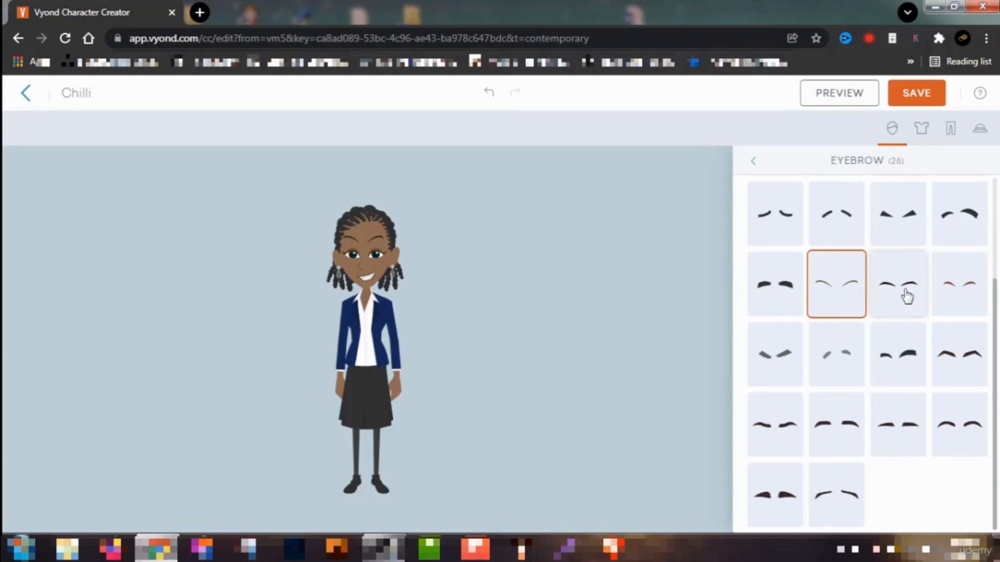
{"action": "left_click", "coordinate": [777, 434]}
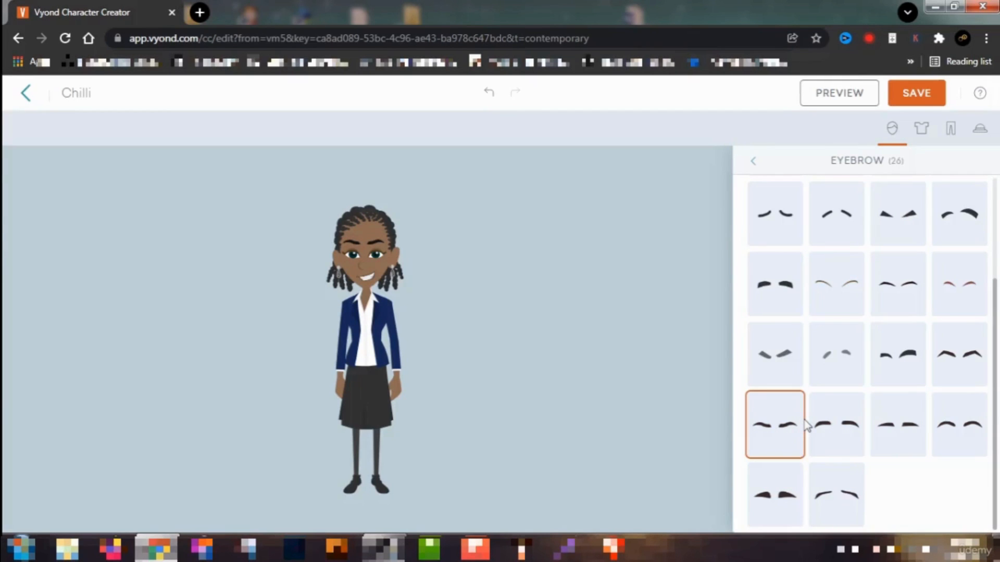
{"action": "left_click", "coordinate": [754, 161]}
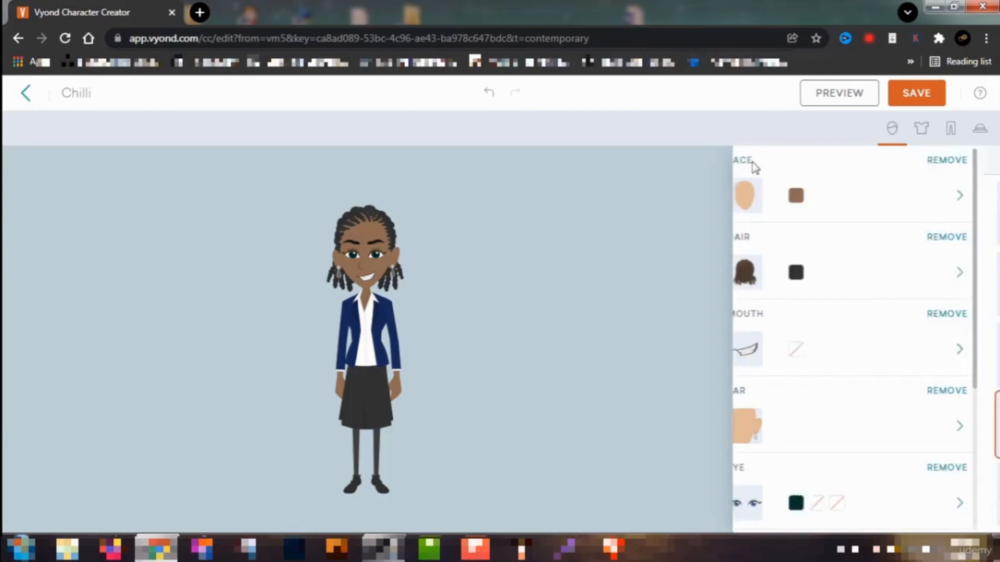
Try the suggested dark grey and dark brown hair colors, and set the hair color to near-black 0F0F0F
{"action": "left_click", "coordinate": [815, 272]}
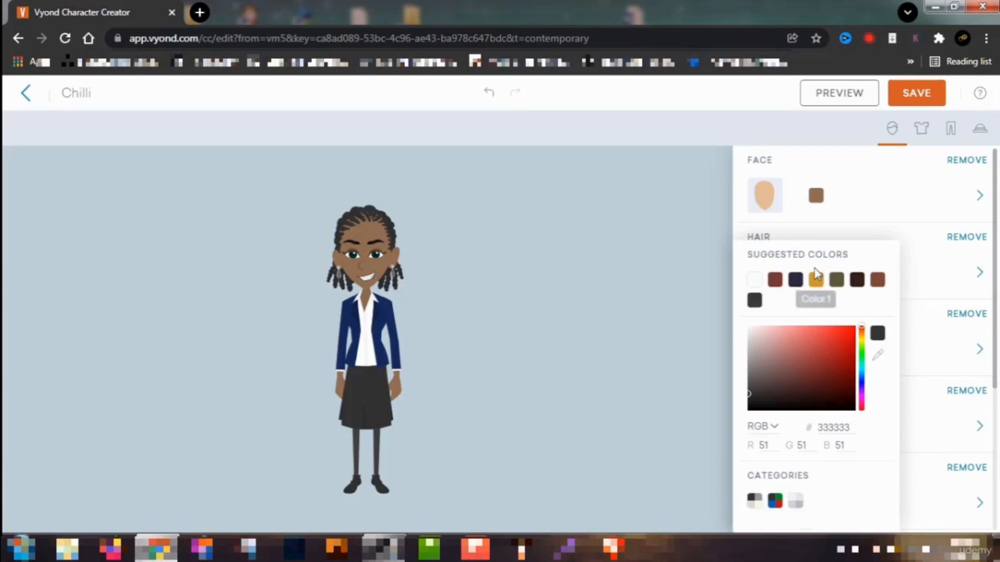
{"action": "left_click", "coordinate": [754, 303]}
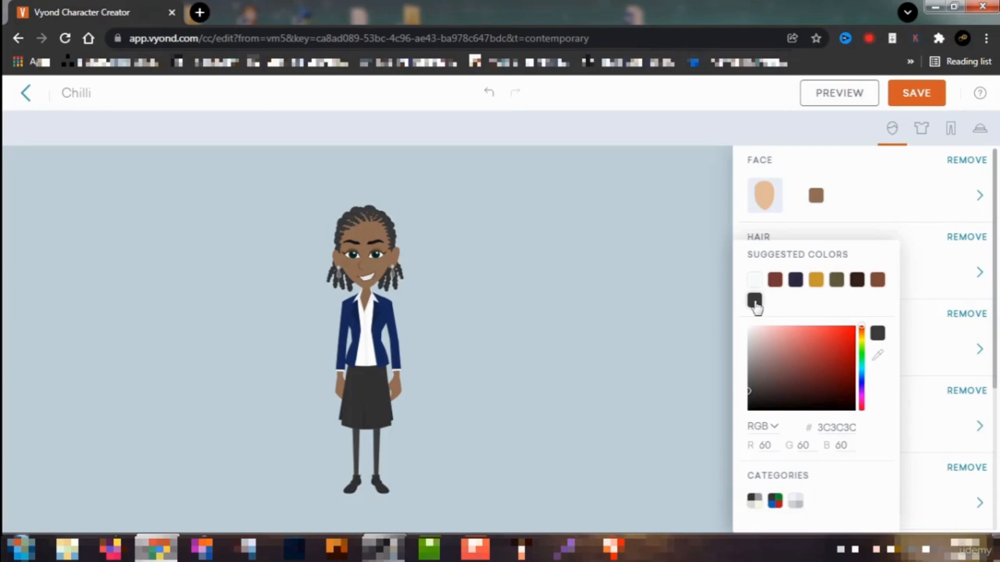
{"action": "left_click", "coordinate": [855, 281]}
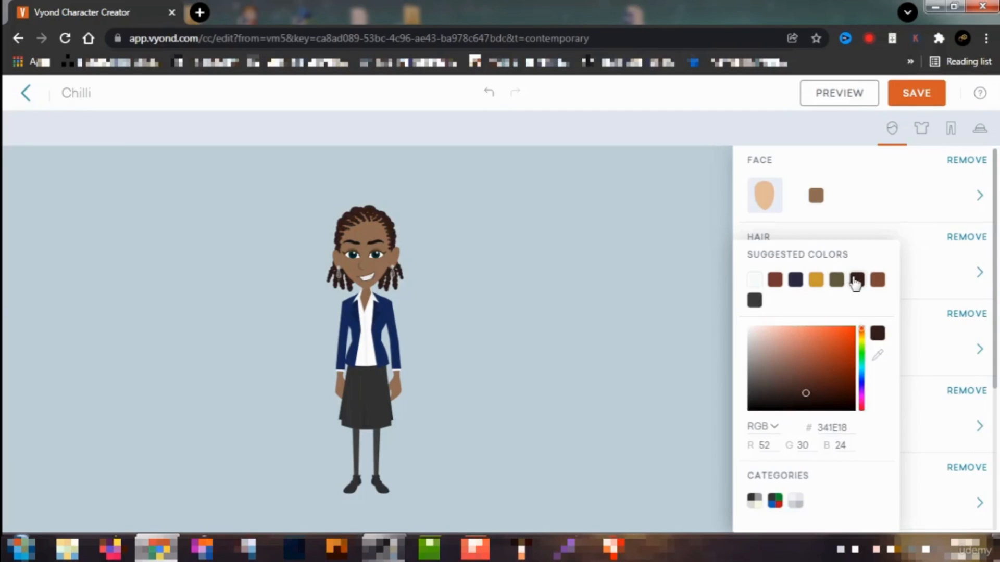
{"action": "left_click", "coordinate": [753, 407]}
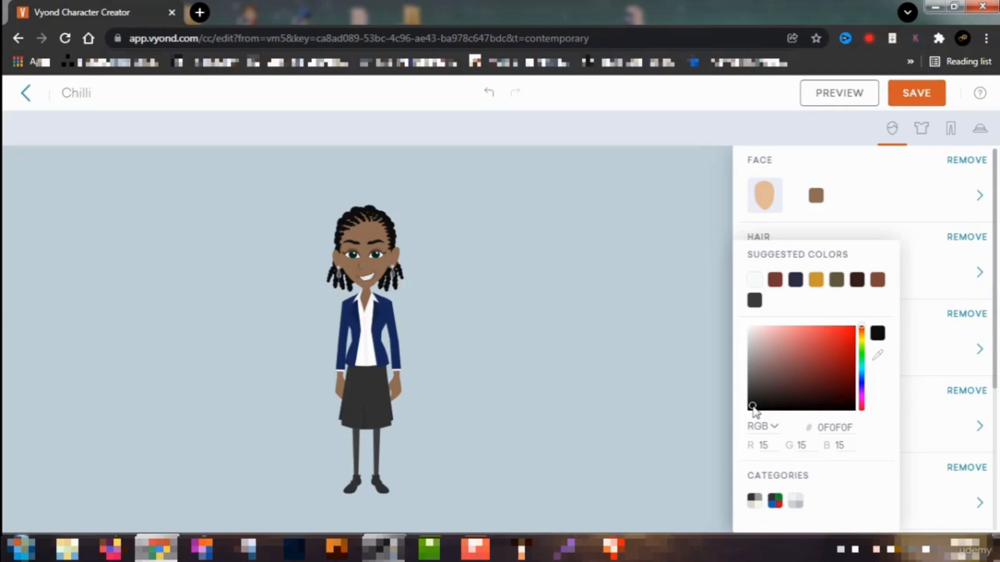
{"action": "left_click", "coordinate": [766, 239]}
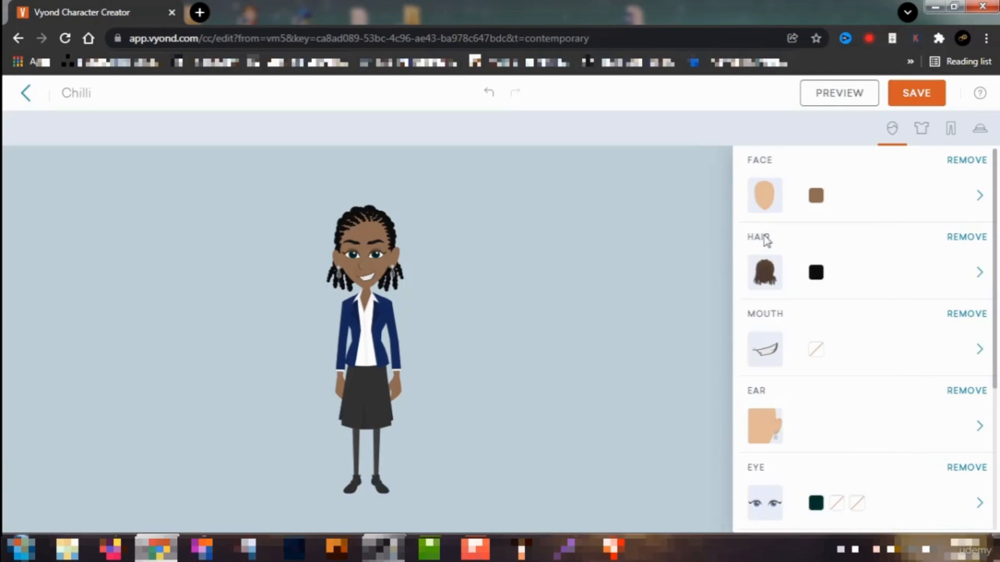
{"action": "scroll", "coordinate": [774, 353], "scroll_direction": "down", "scroll_amount": 4}
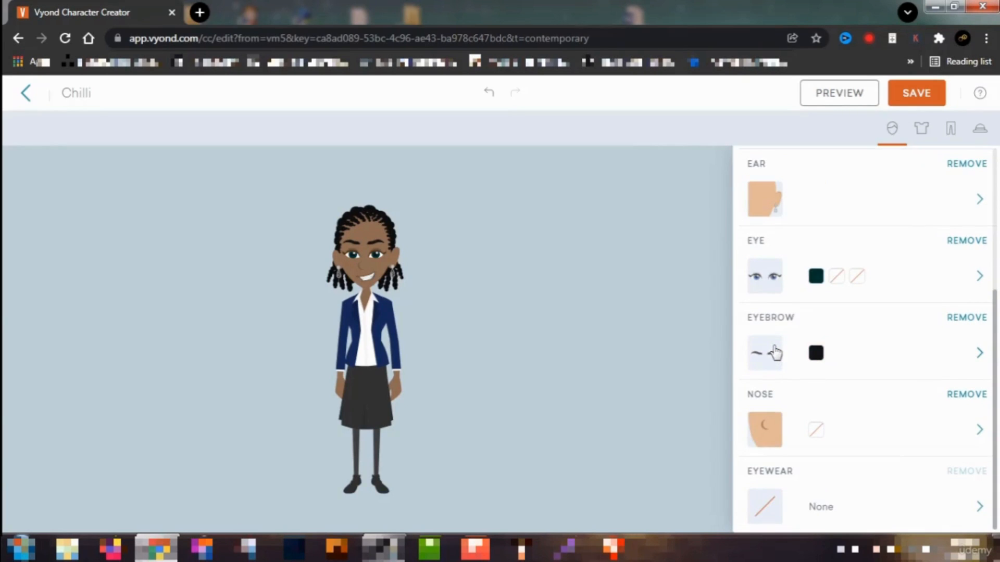
Compare the curved noses in the first row with the small angled one, and settle on the small angled nose in second place
{"action": "left_click", "coordinate": [768, 429]}
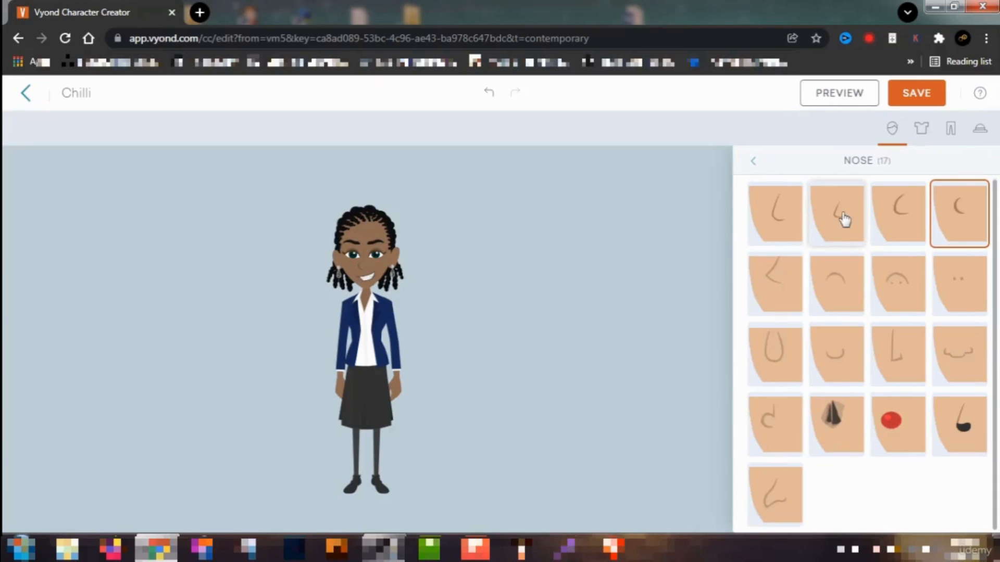
{"action": "left_click", "coordinate": [843, 219]}
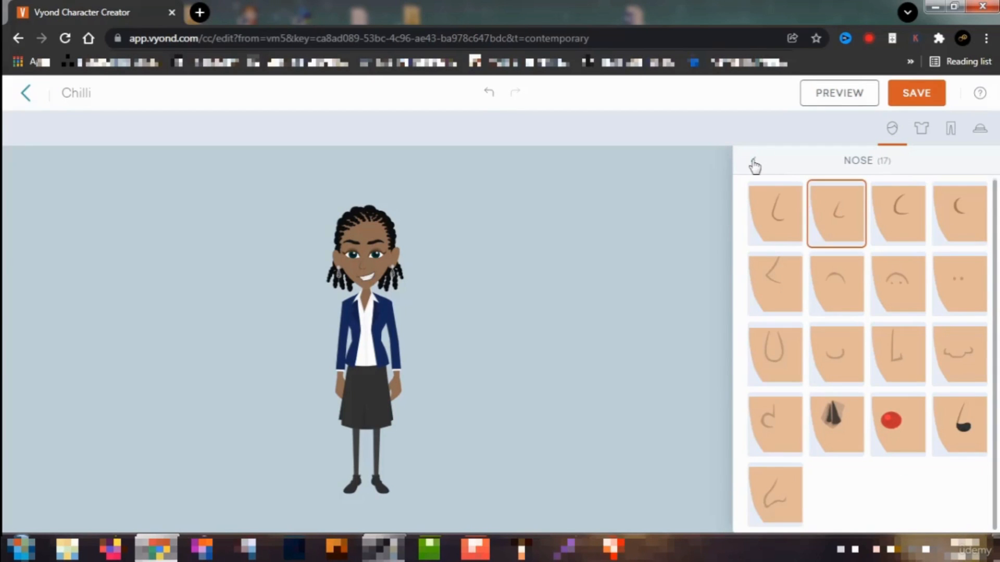
{"action": "left_click", "coordinate": [896, 216]}
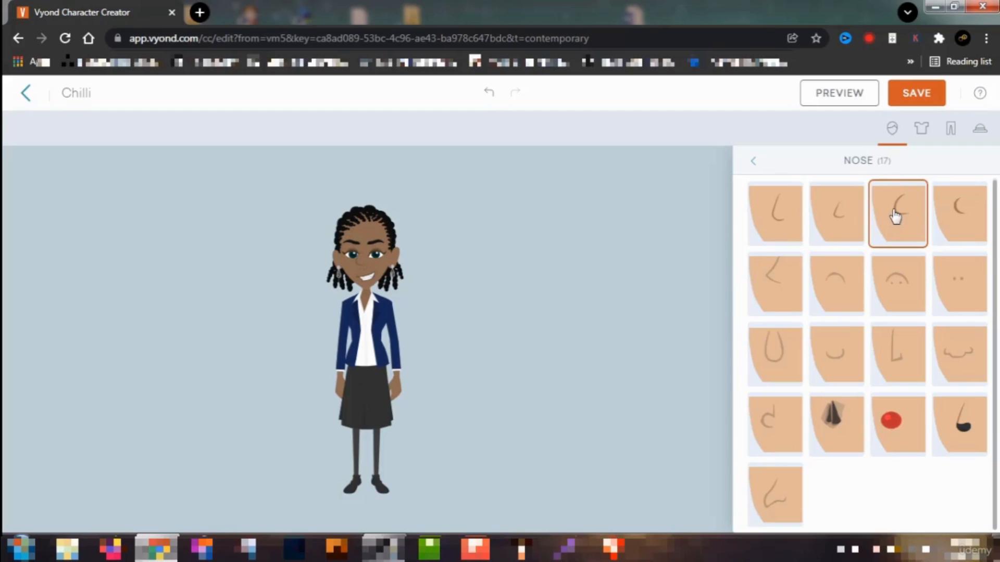
{"action": "left_click", "coordinate": [946, 215]}
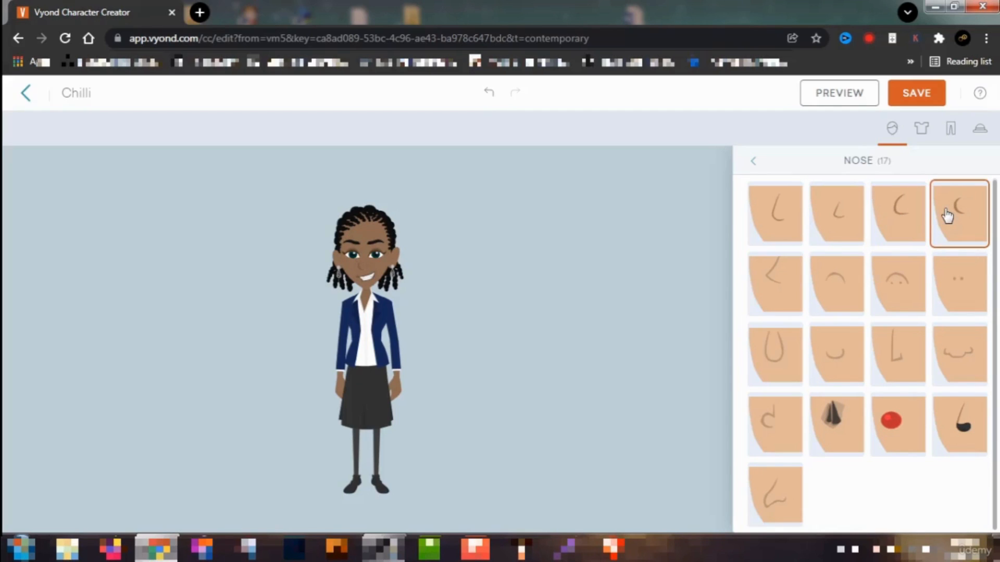
{"action": "left_click", "coordinate": [838, 214]}
{"action": "left_click", "coordinate": [752, 164]}
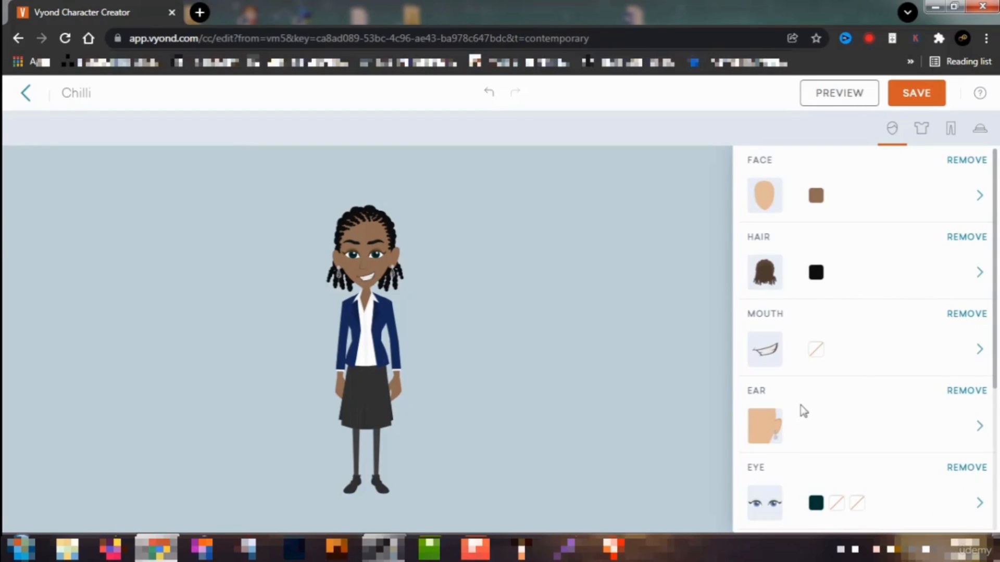
Look over the eyewear options for the character without choosing any
{"action": "scroll", "coordinate": [803, 411], "scroll_direction": "down", "scroll_amount": 4}
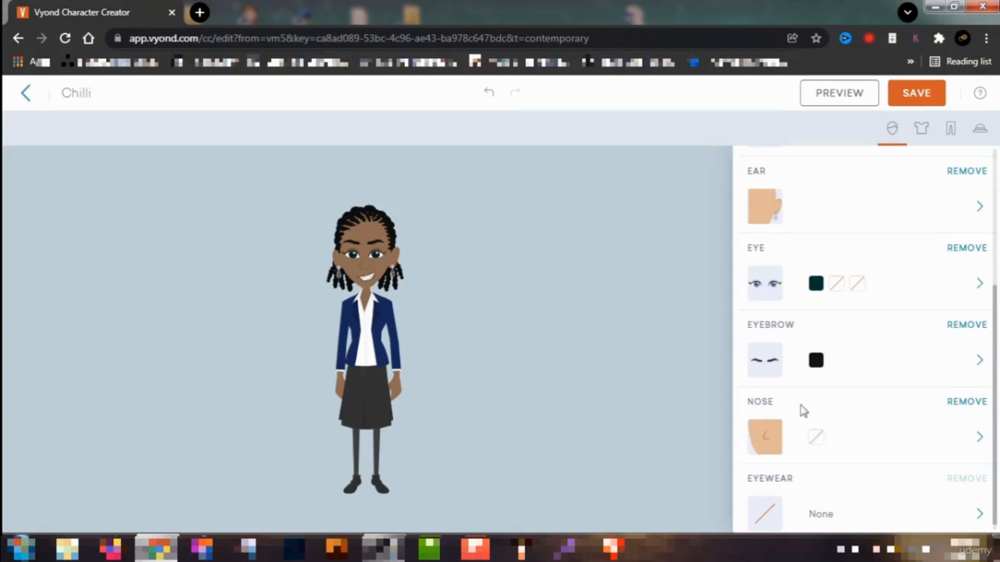
{"action": "scroll", "coordinate": [803, 410], "scroll_direction": "down", "scroll_amount": 1}
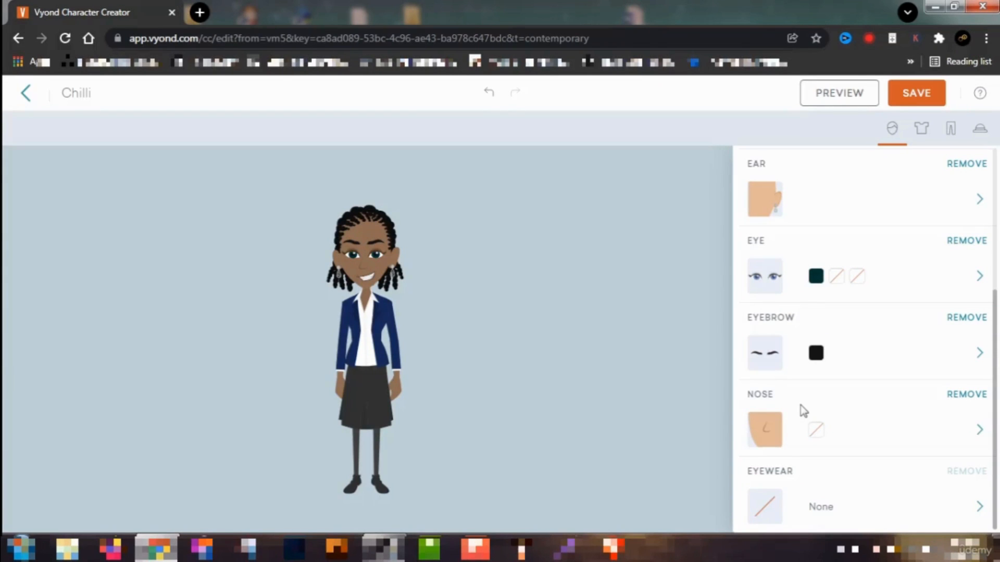
{"action": "left_click", "coordinate": [771, 509]}
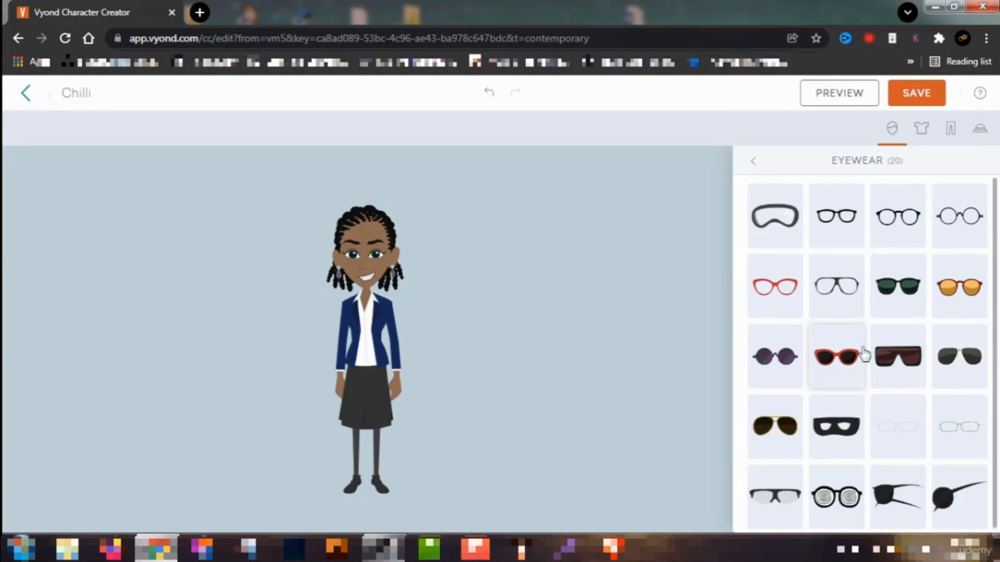
{"action": "left_click", "coordinate": [753, 161]}
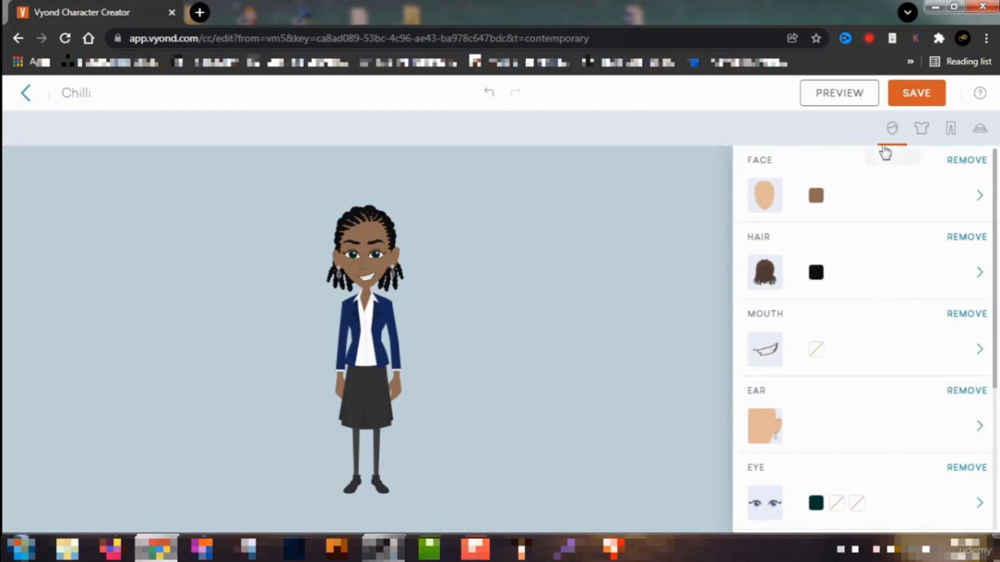
Try the blue patterned sleeveless top, and settle on the open teal-and-orange patterned shirt over a white tee with a necklace
{"action": "left_click", "coordinate": [922, 131]}
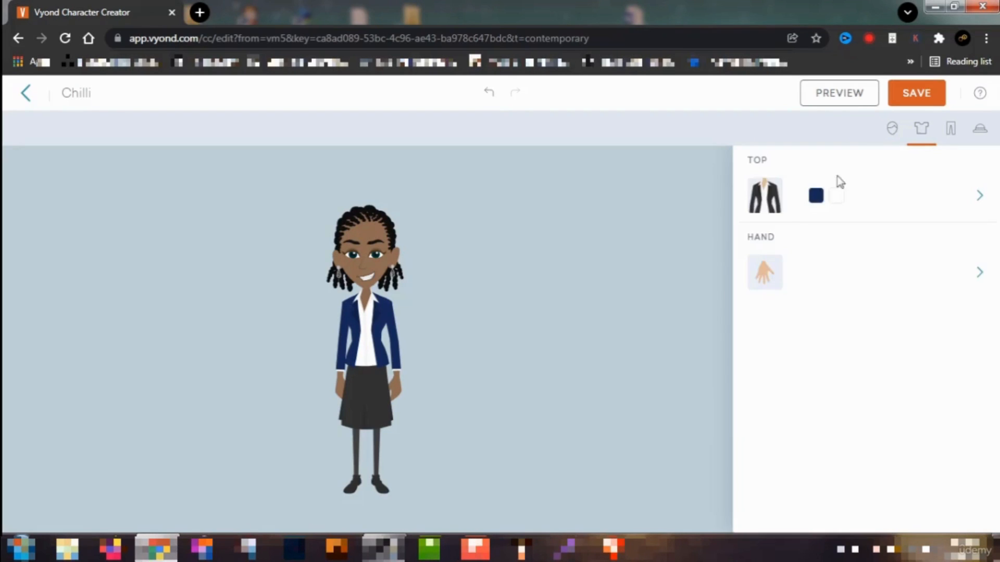
{"action": "left_click", "coordinate": [771, 203]}
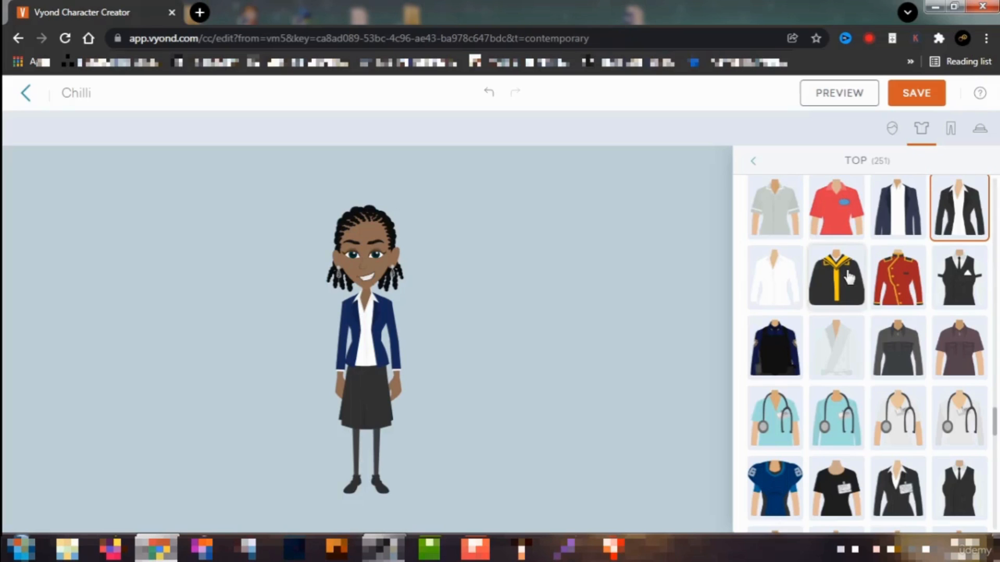
{"action": "scroll", "coordinate": [848, 276], "scroll_direction": "down", "scroll_amount": 5}
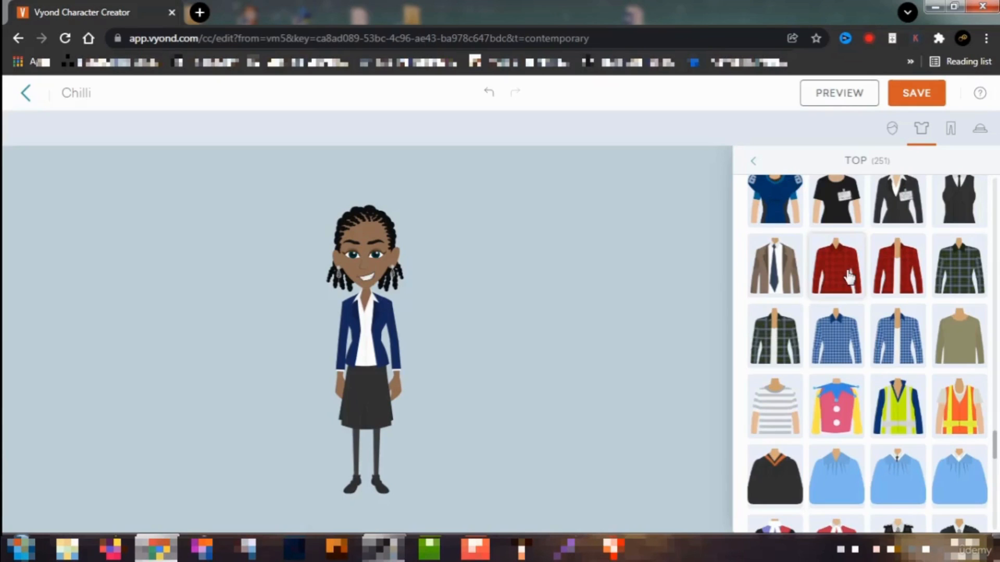
{"action": "scroll", "coordinate": [849, 276], "scroll_direction": "down", "scroll_amount": 4}
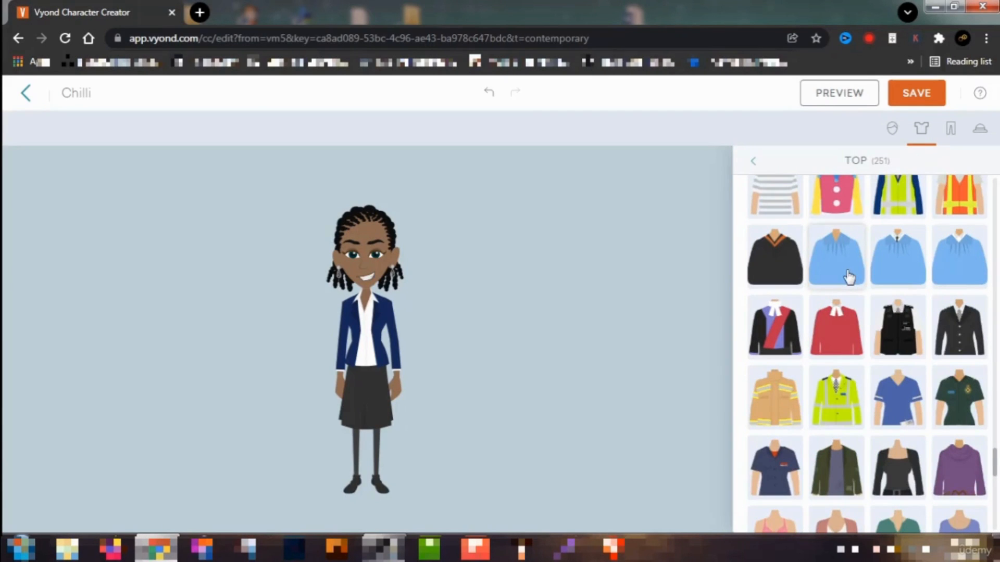
{"action": "scroll", "coordinate": [849, 276], "scroll_direction": "down", "scroll_amount": 3}
{"action": "scroll", "coordinate": [848, 275], "scroll_direction": "down", "scroll_amount": 2}
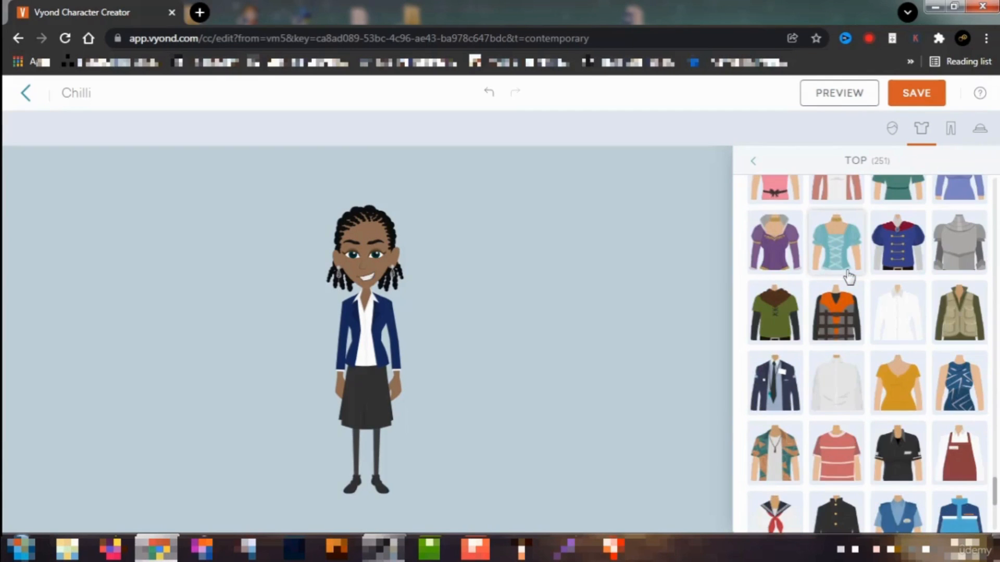
{"action": "left_click", "coordinate": [967, 387]}
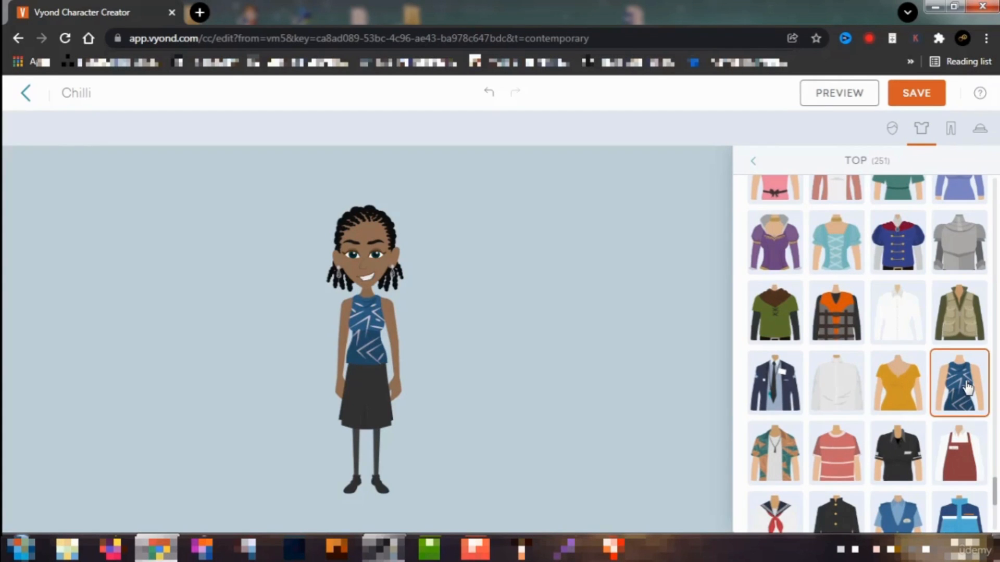
{"action": "left_click", "coordinate": [779, 456]}
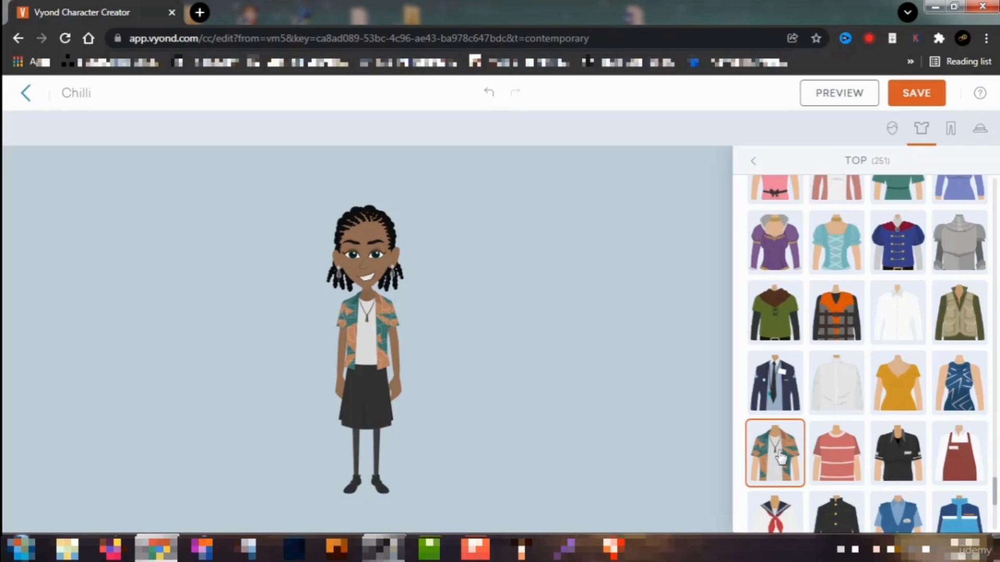
{"action": "left_click", "coordinate": [753, 162]}
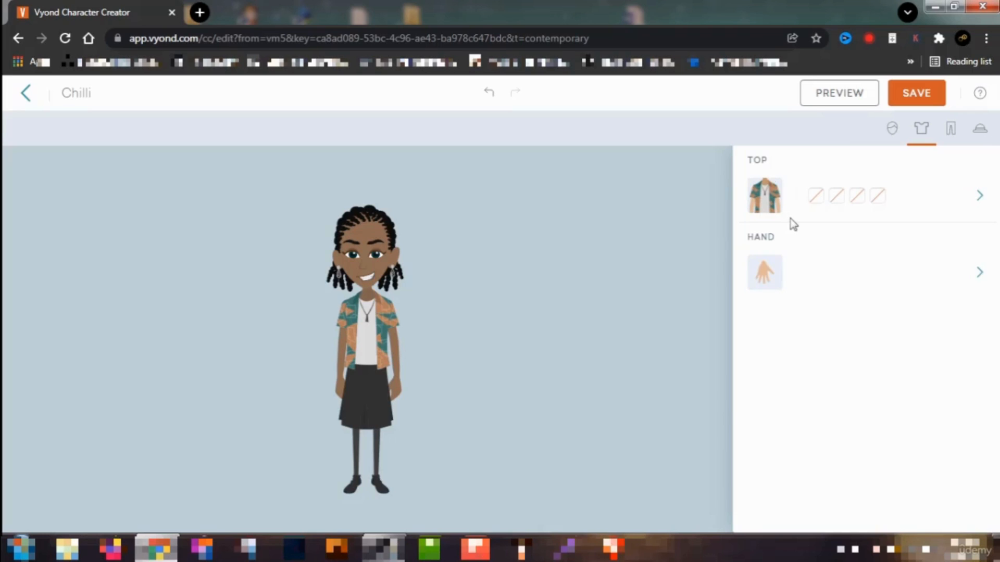
Try red for the shirt's first color, then set its first color to dark blue 1B336F and its second to light blue 48BAD2
{"action": "left_click", "coordinate": [815, 197]}
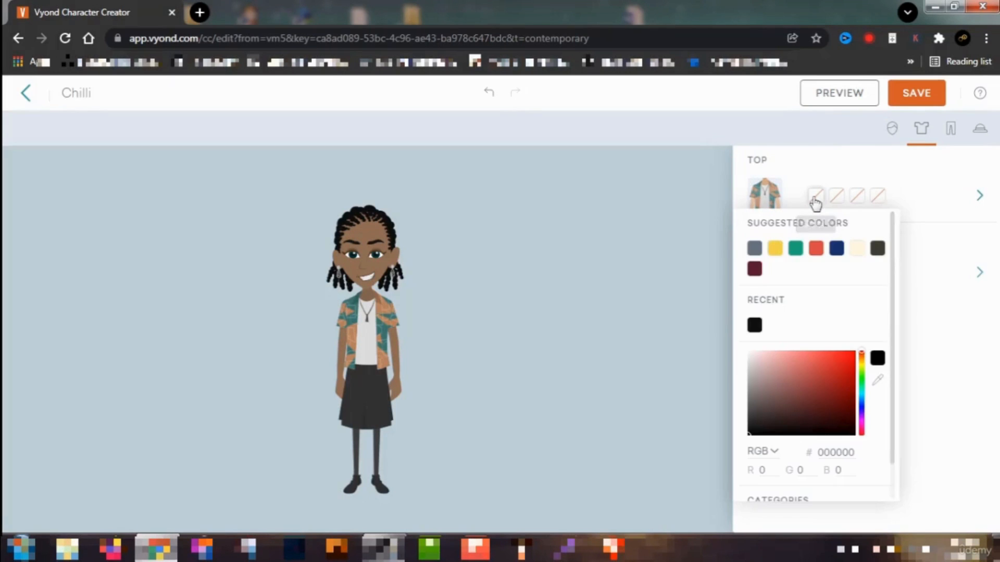
{"action": "left_click", "coordinate": [810, 374]}
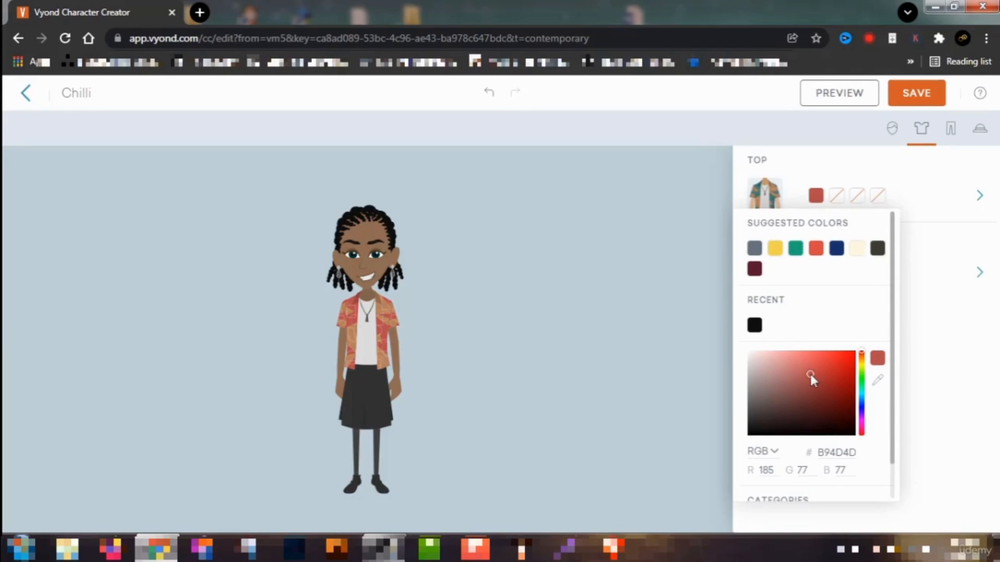
{"action": "left_click", "coordinate": [836, 249]}
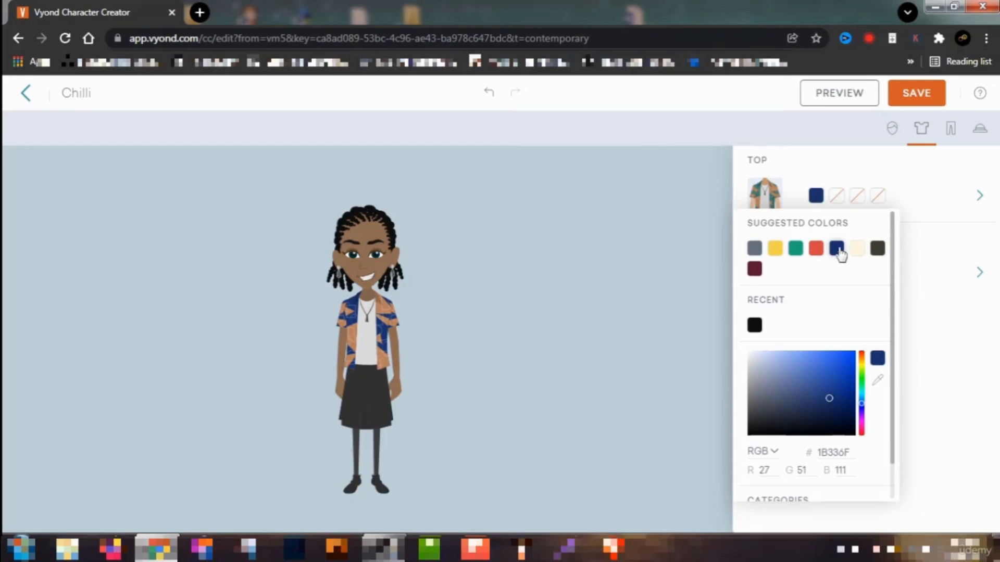
{"action": "left_click", "coordinate": [836, 202]}
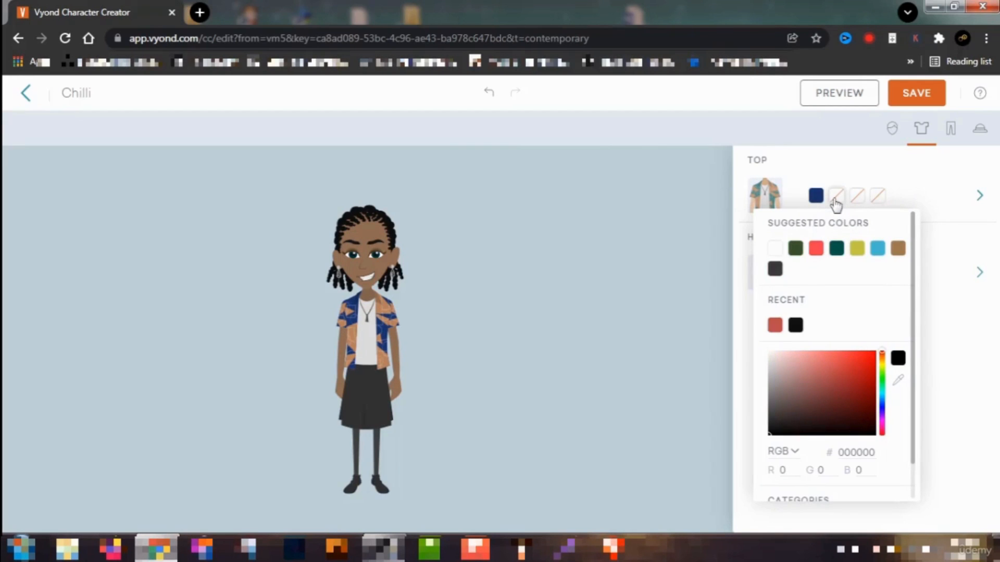
{"action": "left_click", "coordinate": [876, 249]}
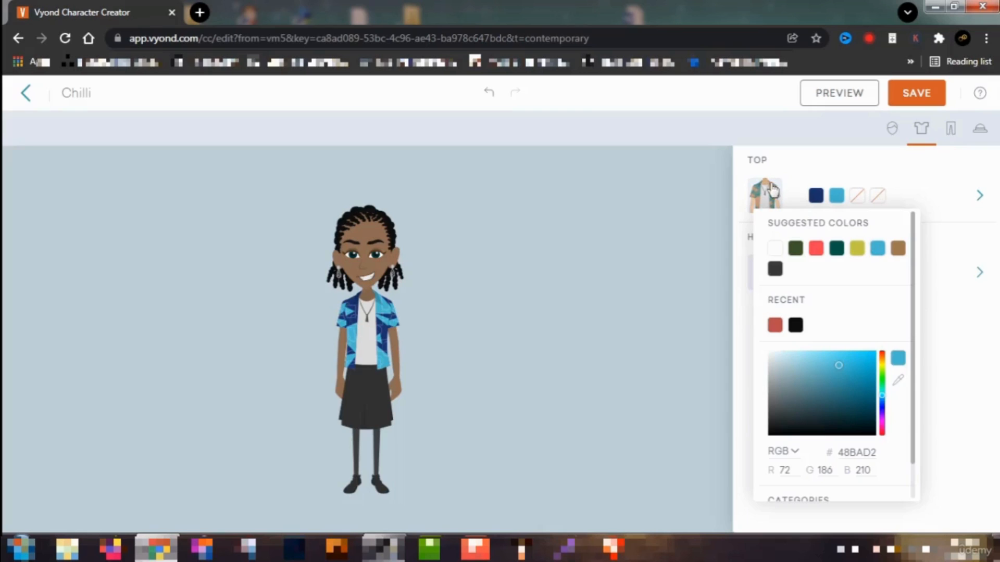
{"action": "left_click", "coordinate": [748, 162]}
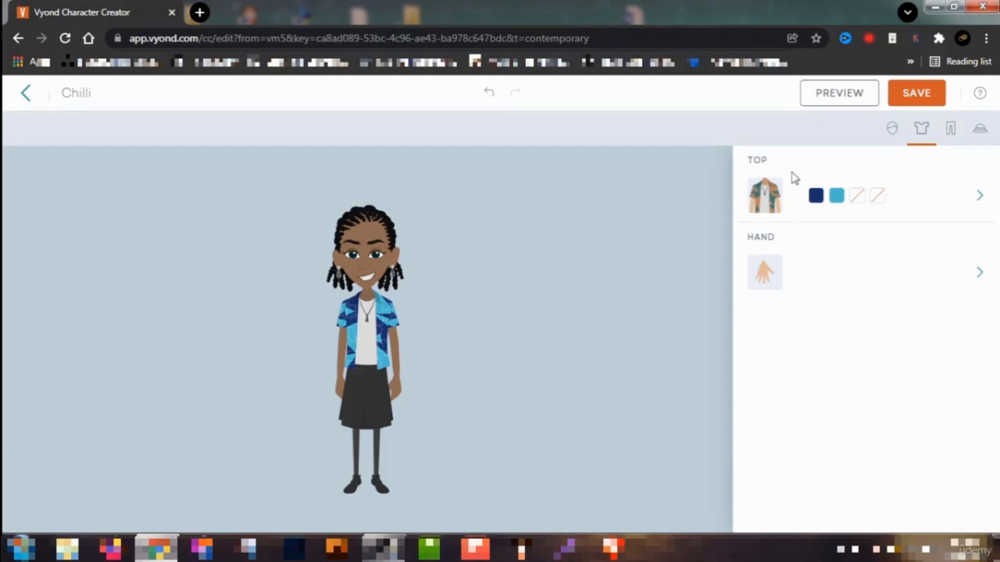
Try the red pleated skirt with knee socks and the dark red and black tutu as the character's bottom
{"action": "left_click", "coordinate": [950, 130]}
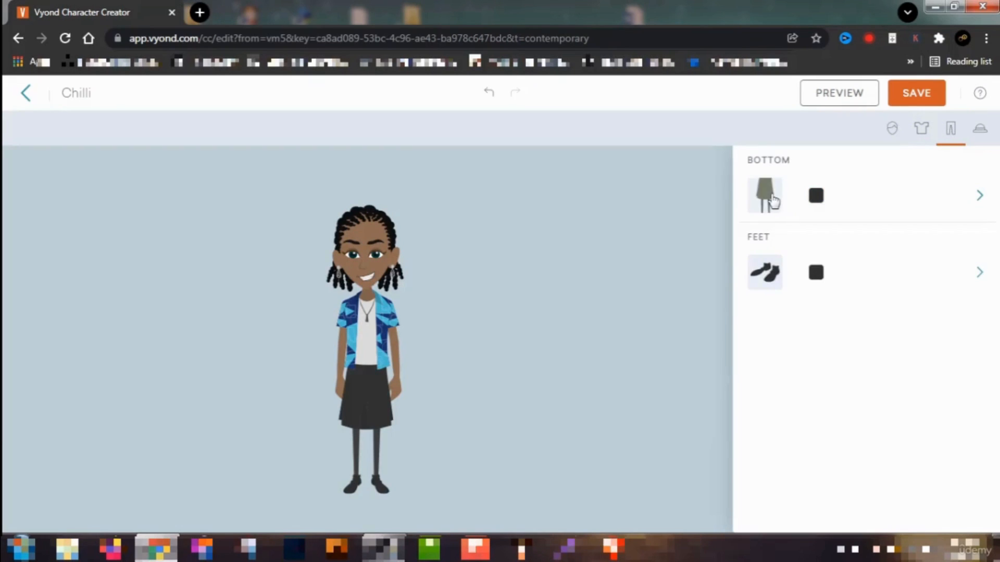
{"action": "left_click", "coordinate": [765, 195]}
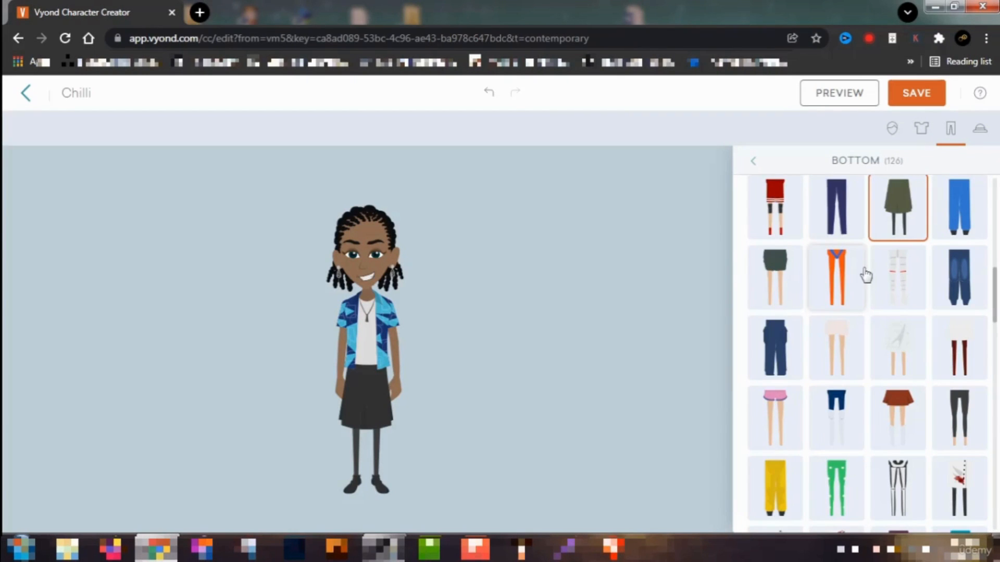
{"action": "left_click", "coordinate": [896, 399]}
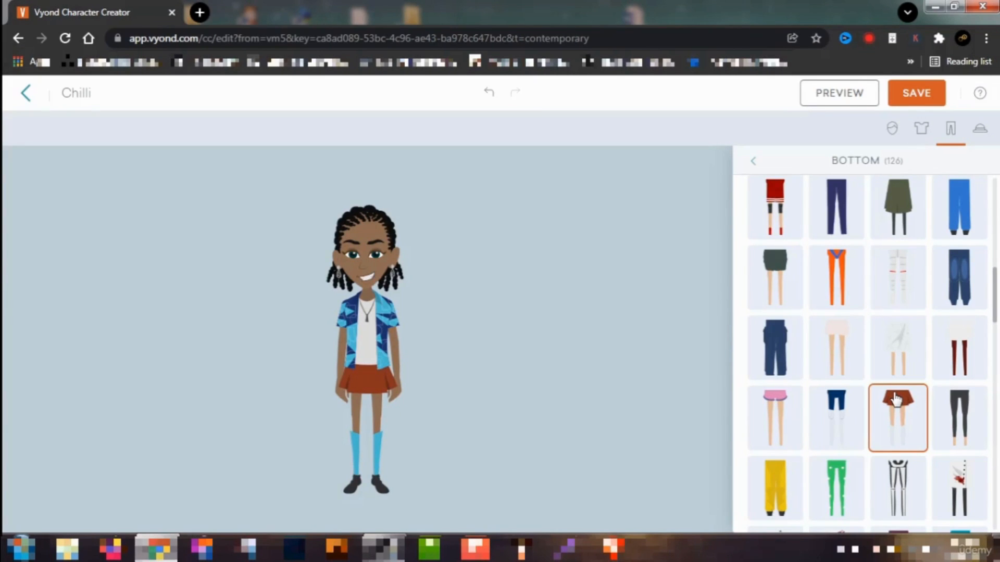
{"action": "scroll", "coordinate": [895, 399], "scroll_direction": "down", "scroll_amount": 1}
{"action": "scroll", "coordinate": [896, 399], "scroll_direction": "down", "scroll_amount": 1}
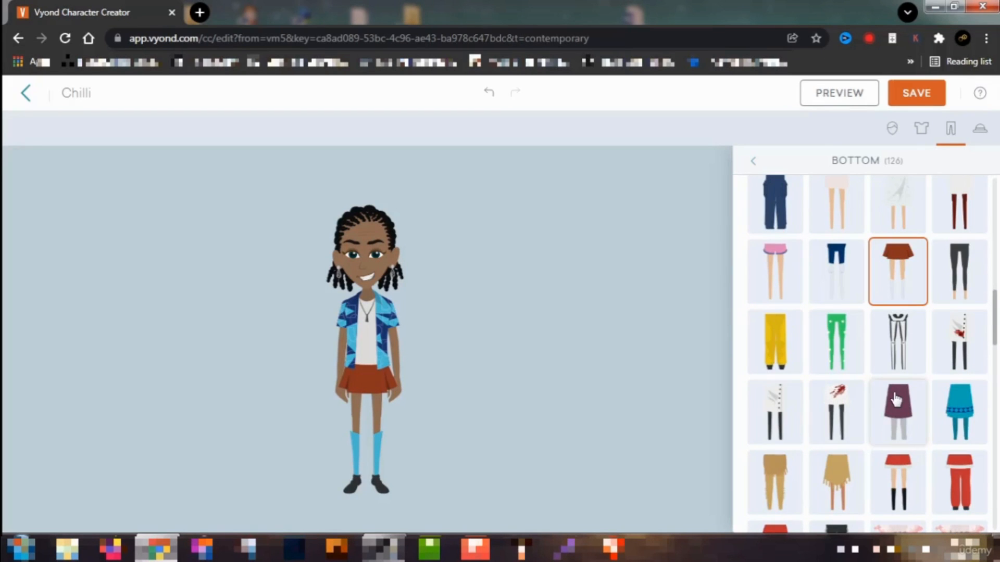
{"action": "scroll", "coordinate": [895, 399], "scroll_direction": "down", "scroll_amount": 1}
{"action": "scroll", "coordinate": [896, 399], "scroll_direction": "down", "scroll_amount": 1}
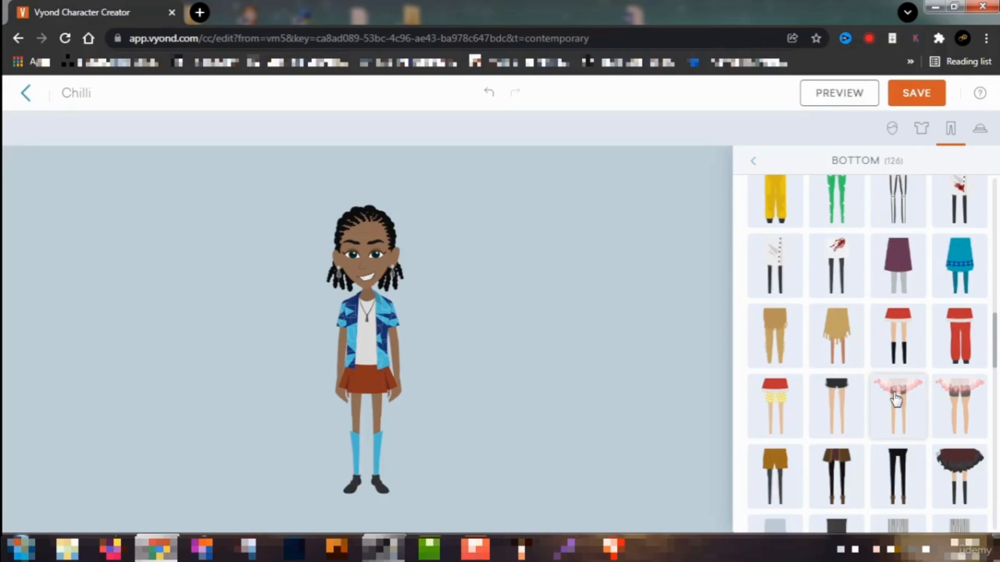
{"action": "scroll", "coordinate": [896, 399], "scroll_direction": "down", "scroll_amount": 1}
{"action": "left_click", "coordinate": [966, 401]}
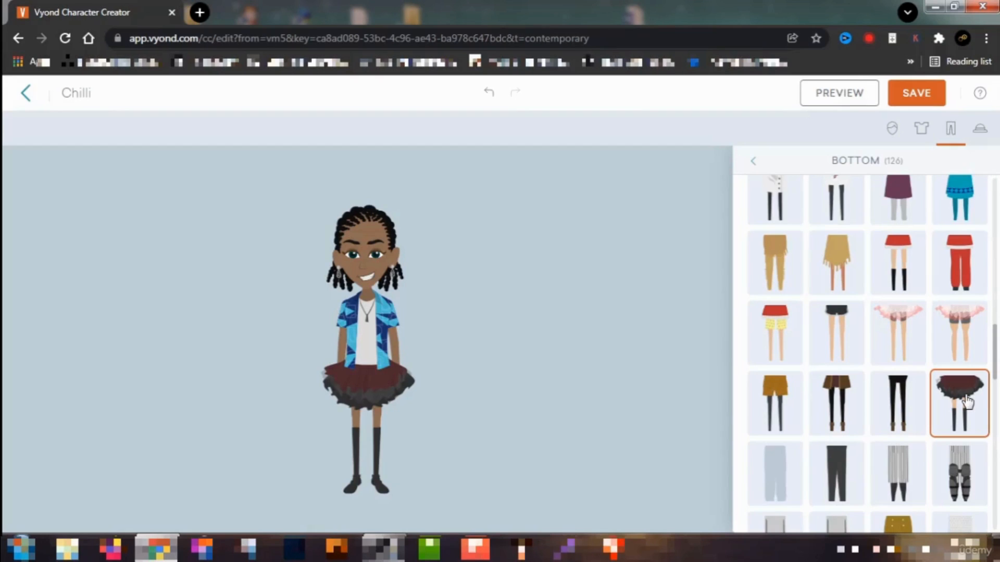
Try the dark green patterned skirt and the navy pleated skirt with white socks as the character's bottom
{"action": "scroll", "coordinate": [905, 354], "scroll_direction": "down", "scroll_amount": 3}
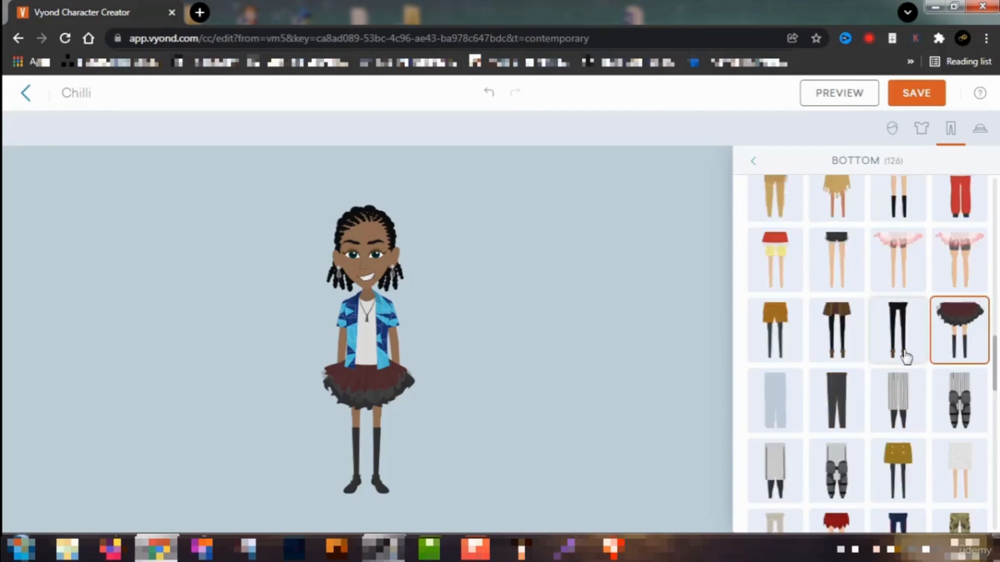
{"action": "scroll", "coordinate": [905, 356], "scroll_direction": "down", "scroll_amount": 1}
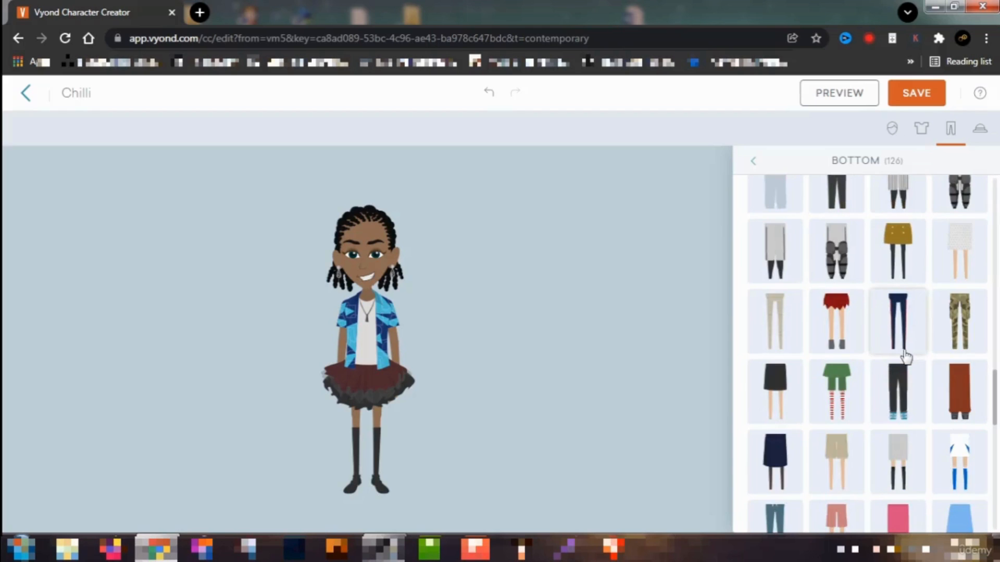
{"action": "scroll", "coordinate": [905, 356], "scroll_direction": "down", "scroll_amount": 4}
{"action": "scroll", "coordinate": [904, 356], "scroll_direction": "down", "scroll_amount": 2}
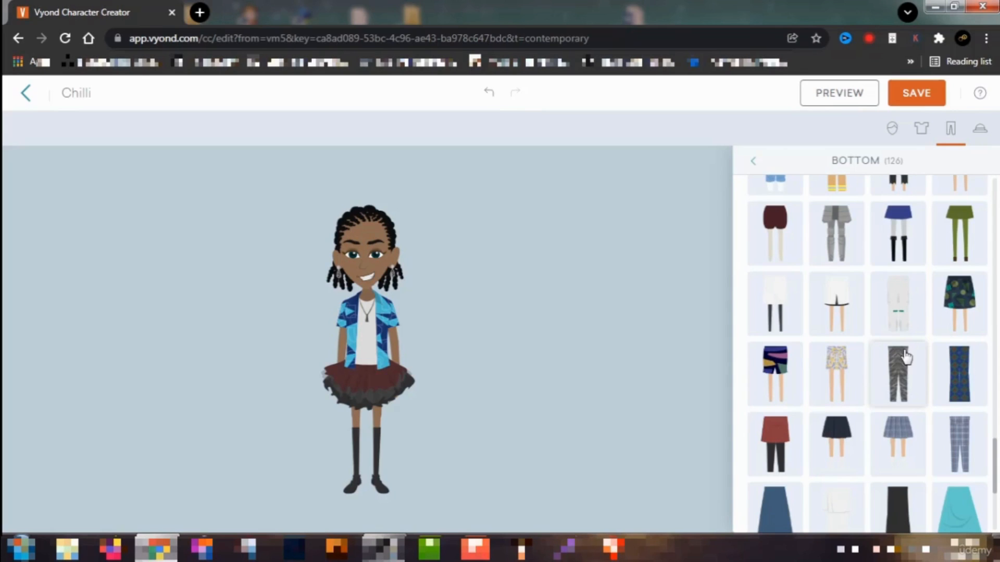
{"action": "left_click", "coordinate": [969, 295]}
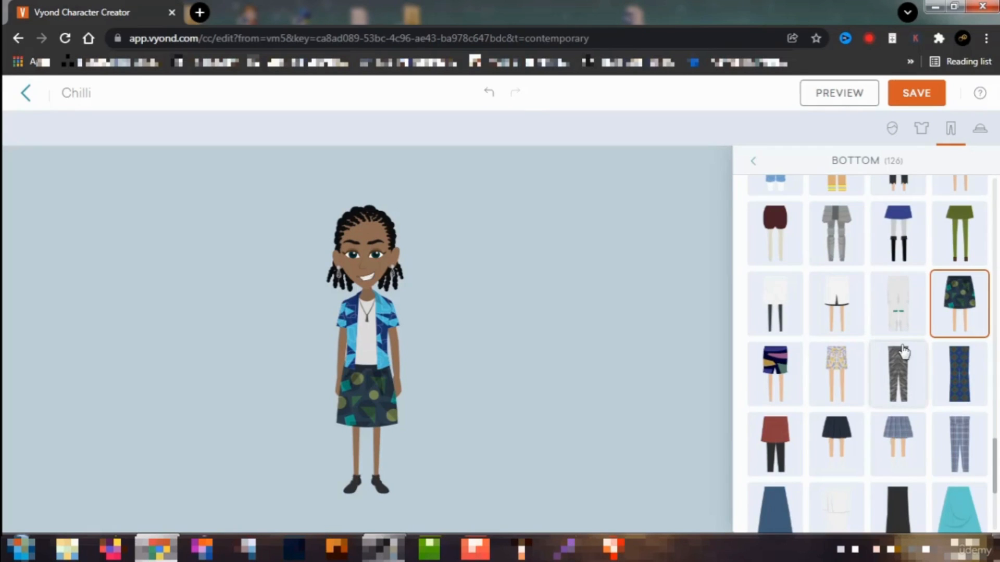
{"action": "left_click", "coordinate": [849, 422]}
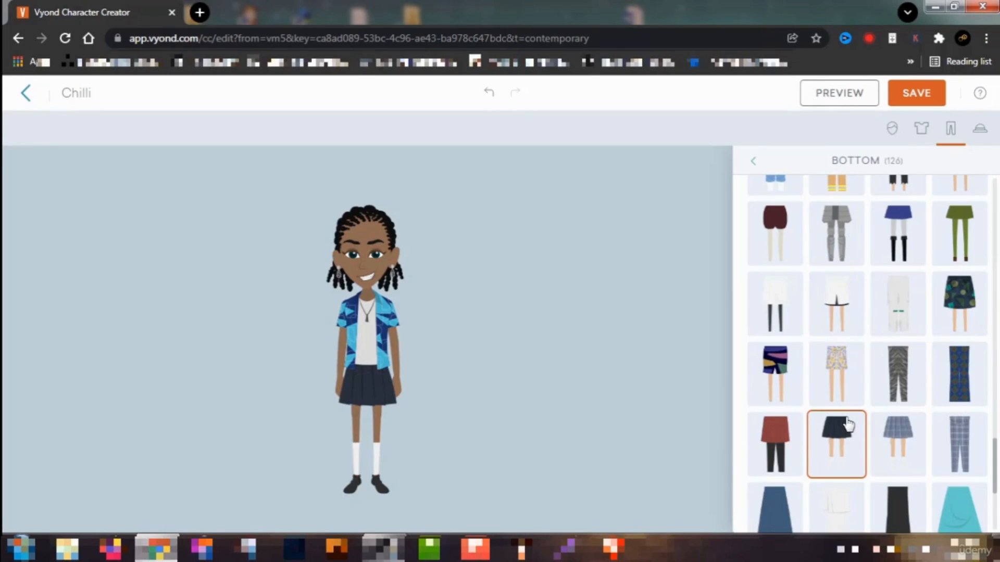
Try the tan fringed skirt against the tutu, and settle on the dark red and black tutu as the character's bottom
{"action": "scroll", "coordinate": [848, 425], "scroll_direction": "up", "scroll_amount": 4}
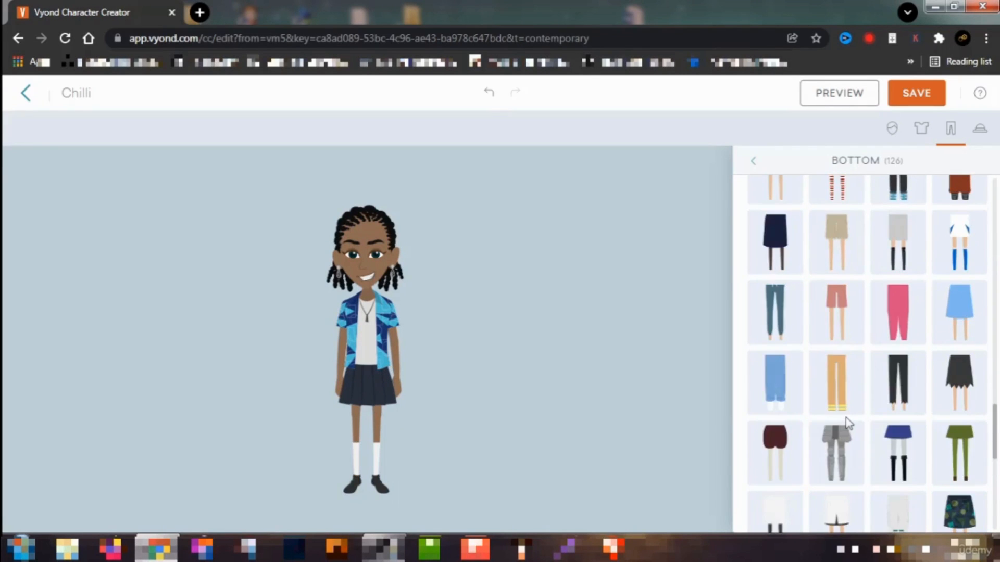
{"action": "scroll", "coordinate": [848, 423], "scroll_direction": "up", "scroll_amount": 3}
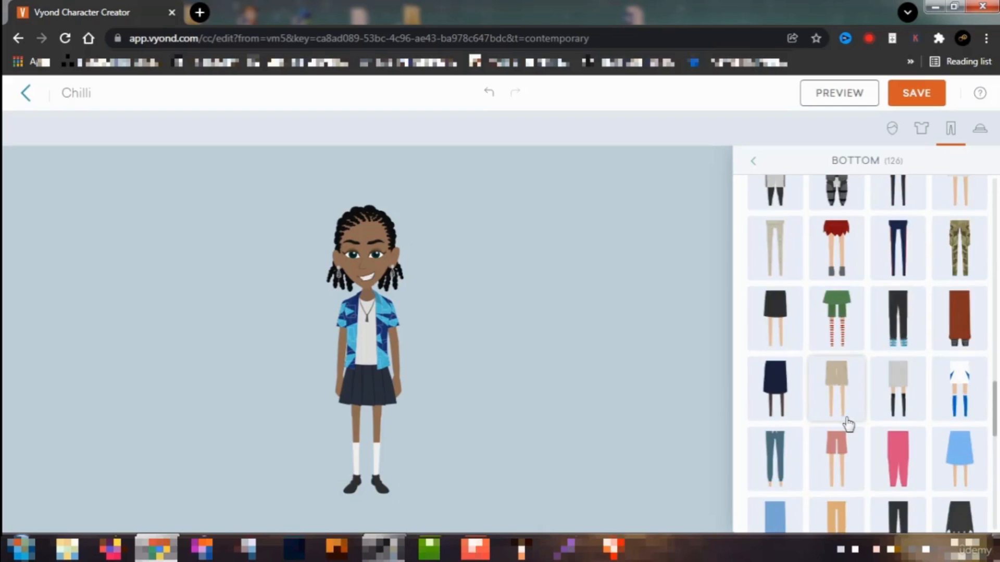
{"action": "scroll", "coordinate": [849, 424], "scroll_direction": "up", "scroll_amount": 3}
{"action": "scroll", "coordinate": [849, 424], "scroll_direction": "up", "scroll_amount": 3}
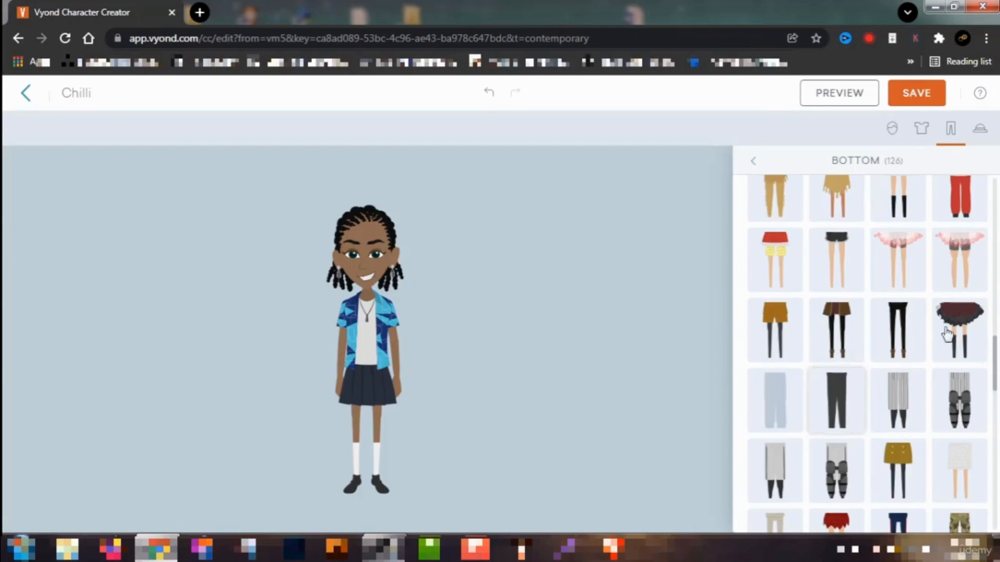
{"action": "left_click", "coordinate": [962, 323]}
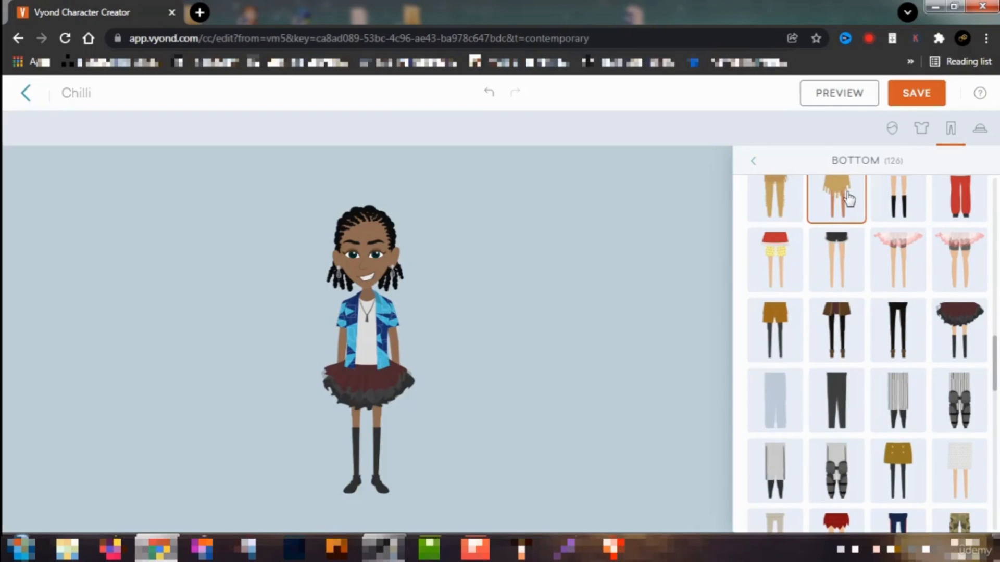
{"action": "left_click", "coordinate": [848, 198]}
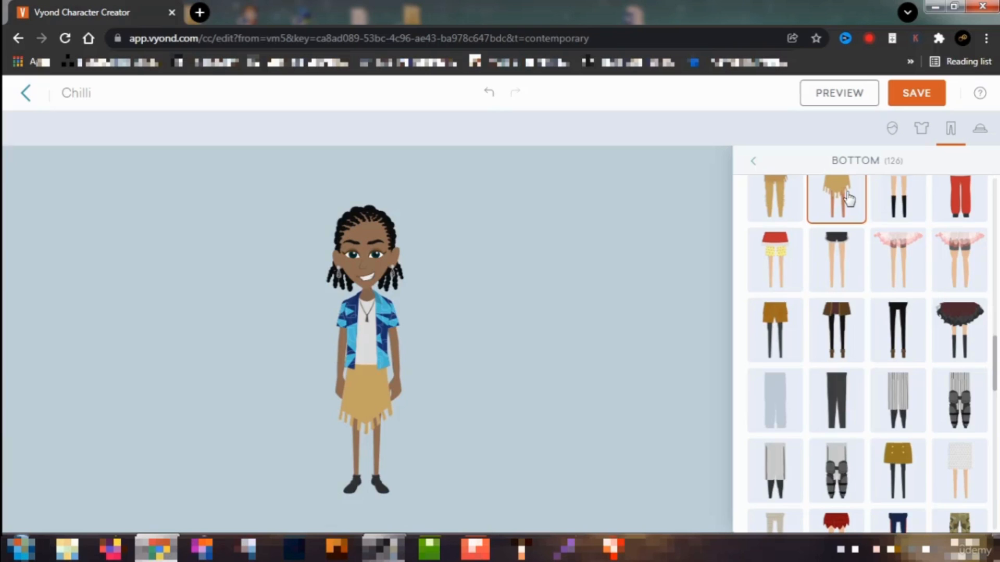
{"action": "left_click", "coordinate": [945, 343]}
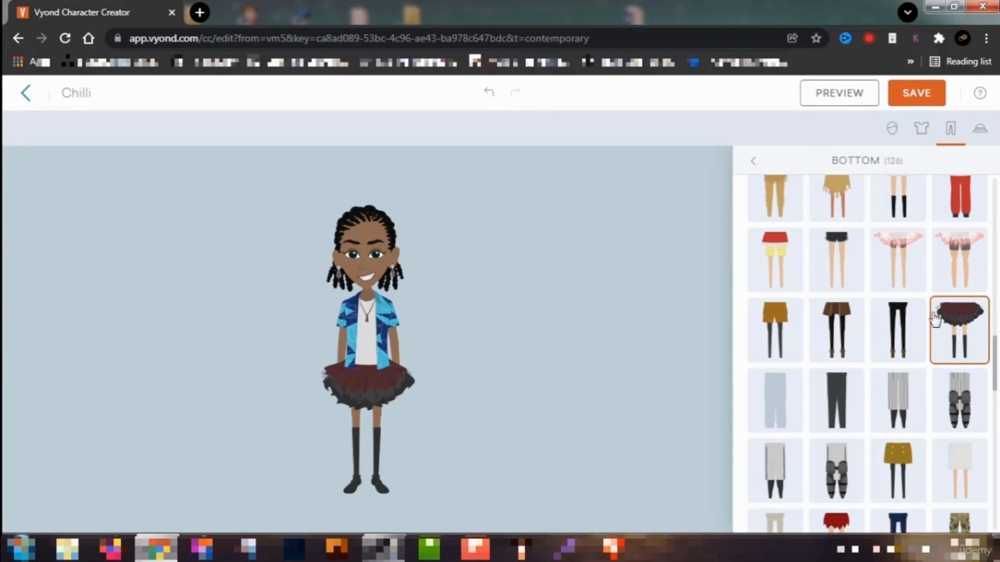
{"action": "scroll", "coordinate": [934, 317], "scroll_direction": "up", "scroll_amount": 7}
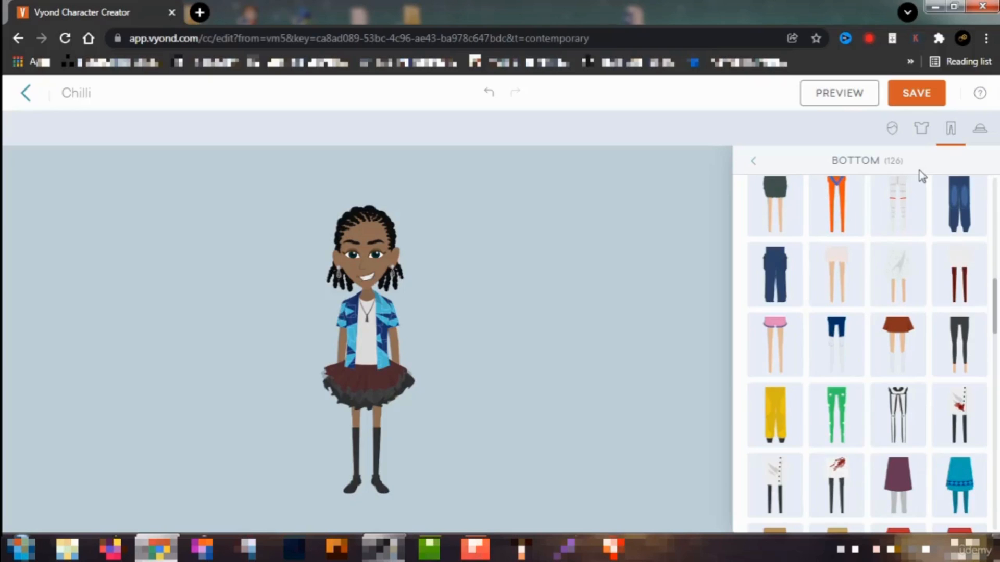
Try the suggested brown 6A4D3B on the tutu, and set its color to orange C85E1C
{"action": "left_click", "coordinate": [754, 163]}
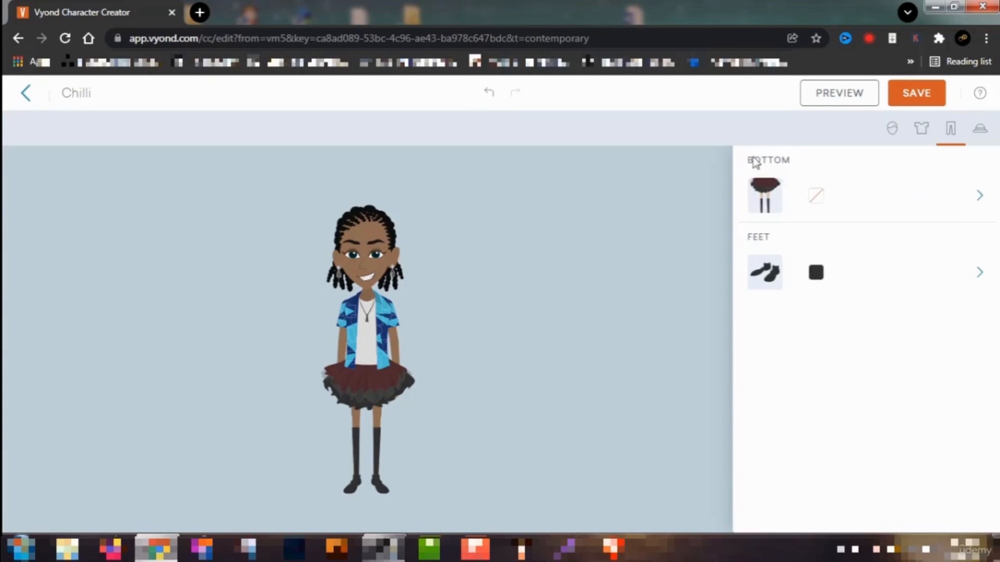
{"action": "left_click", "coordinate": [816, 196]}
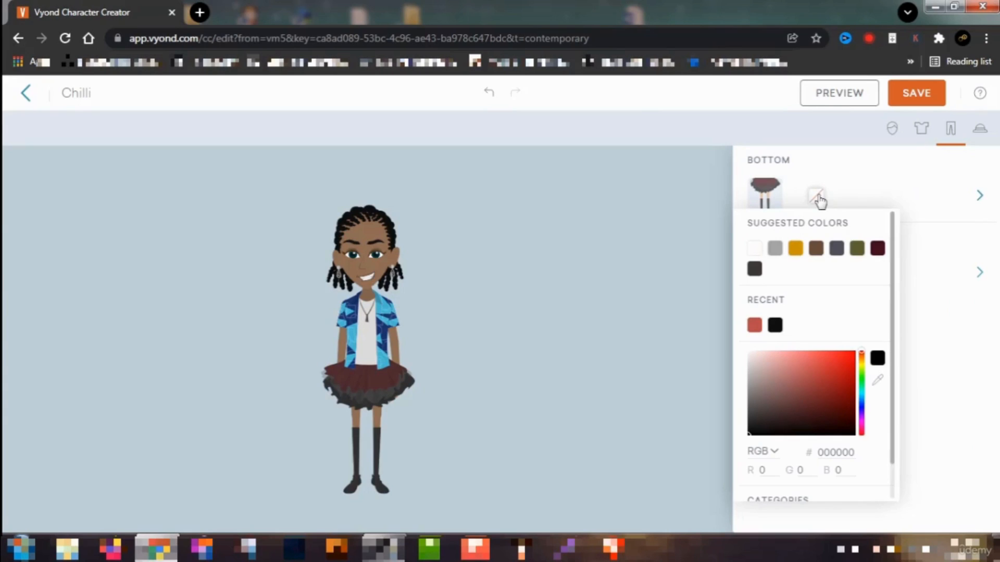
{"action": "left_click", "coordinate": [817, 249]}
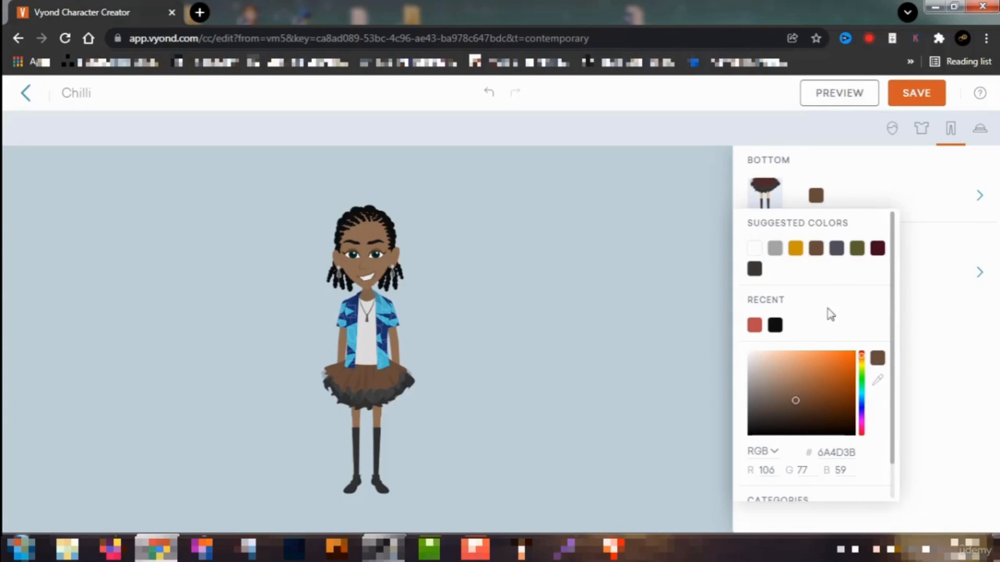
{"action": "left_click", "coordinate": [841, 371]}
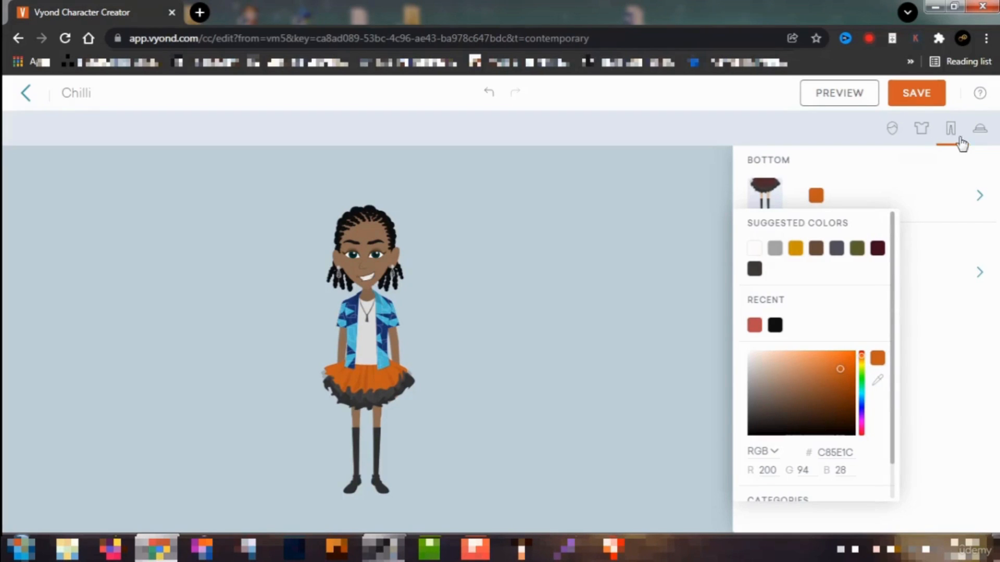
{"action": "left_click", "coordinate": [835, 167]}
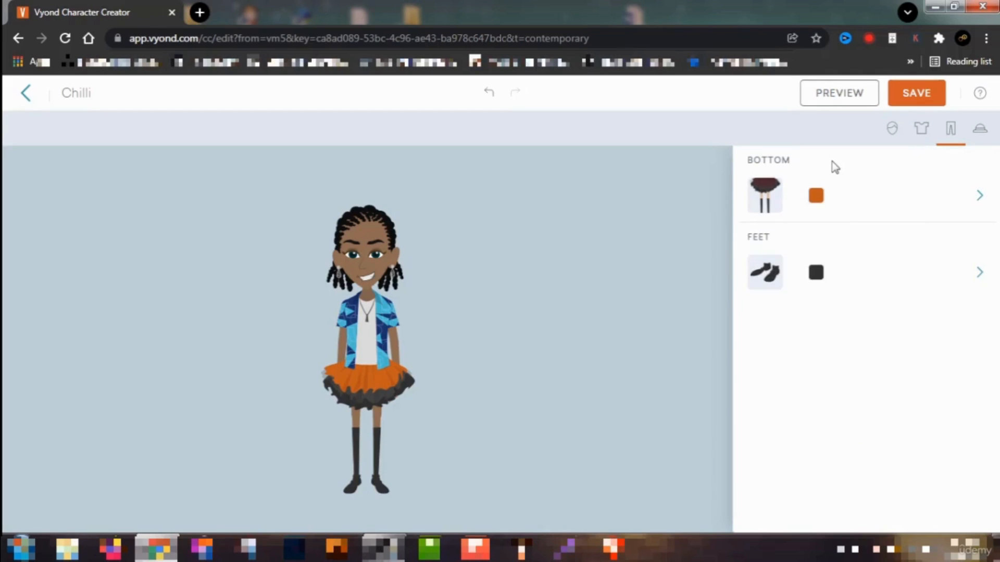
Try black heels, tan sandals, black shoes and red-and-white sneakers on the character's feet, and settle on the brown loafers
{"action": "left_click", "coordinate": [763, 281]}
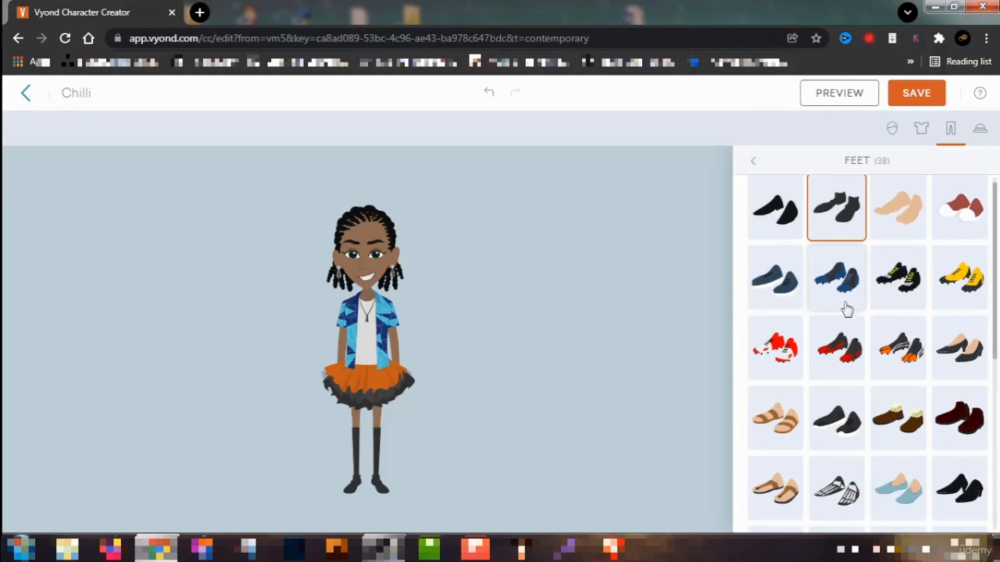
{"action": "left_click", "coordinate": [961, 350]}
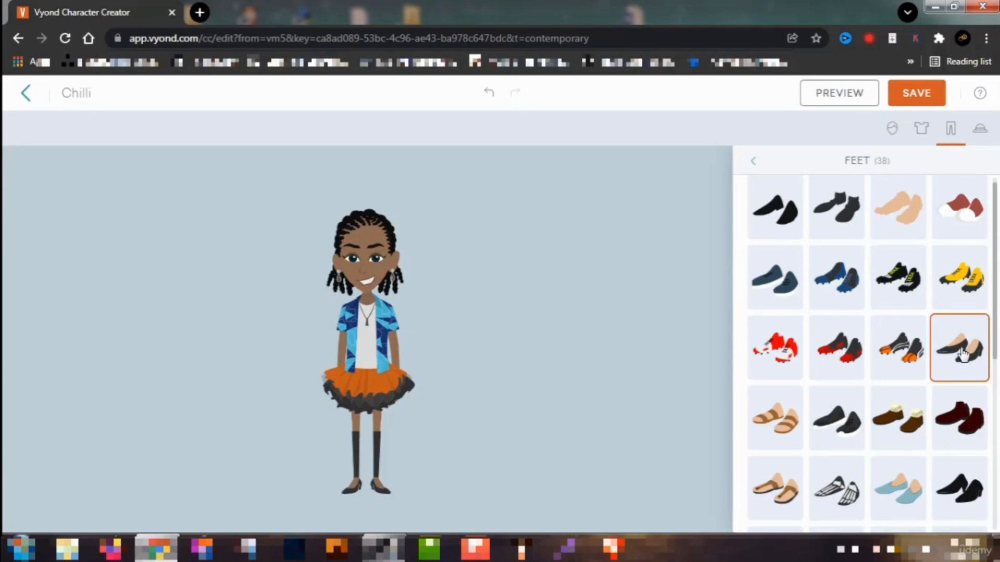
{"action": "left_click", "coordinate": [778, 431]}
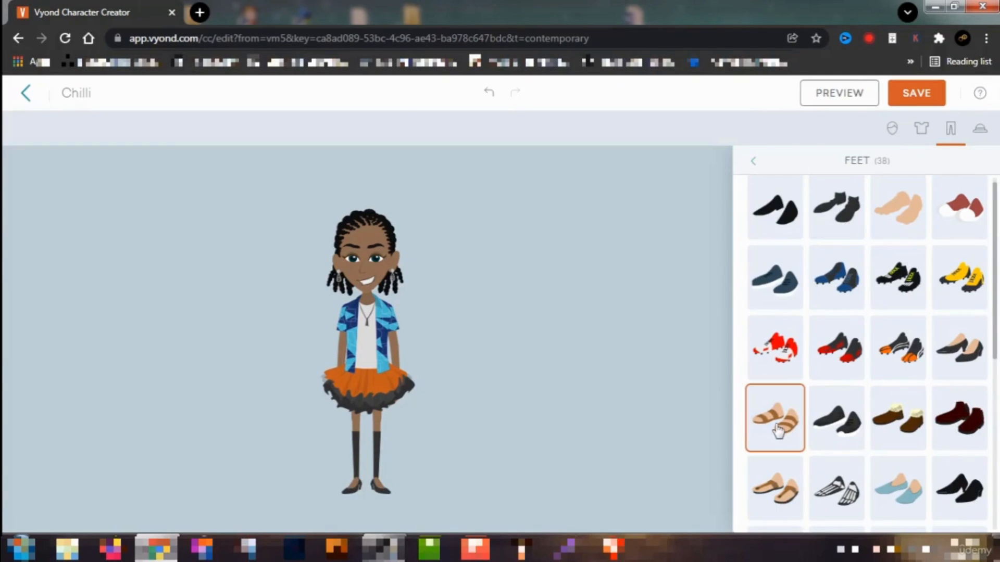
{"action": "left_click", "coordinate": [779, 488]}
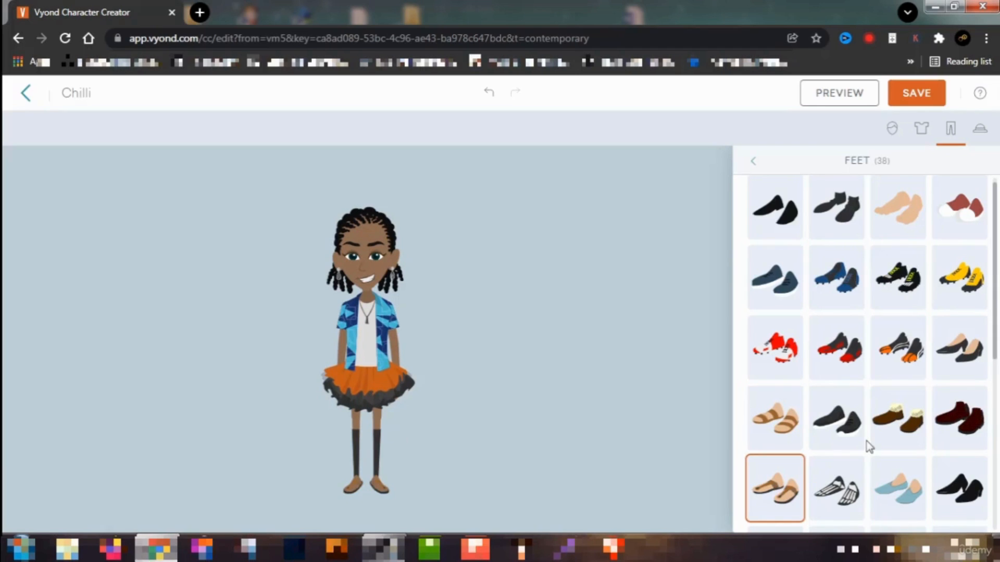
{"action": "left_click", "coordinate": [791, 218]}
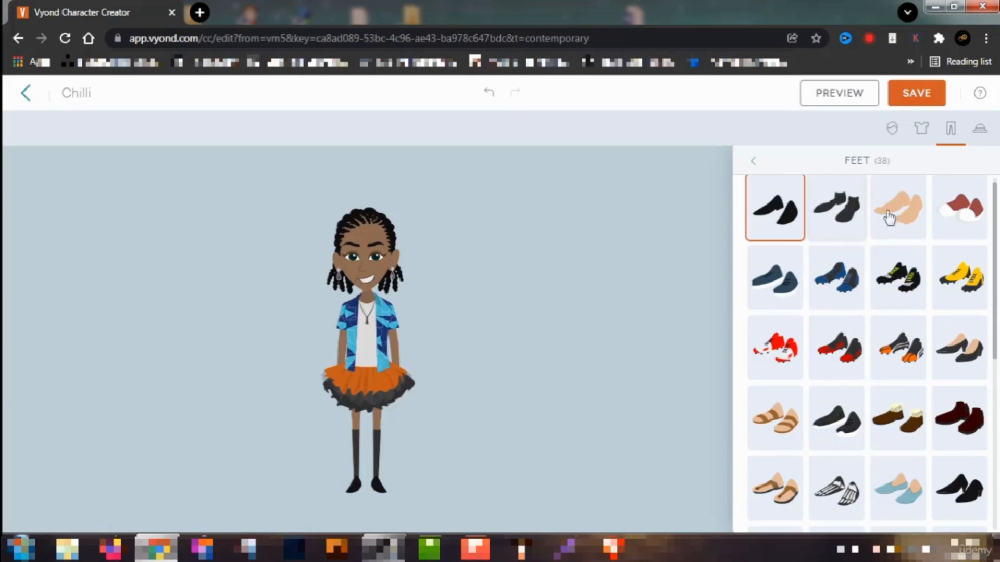
{"action": "left_click", "coordinate": [945, 213]}
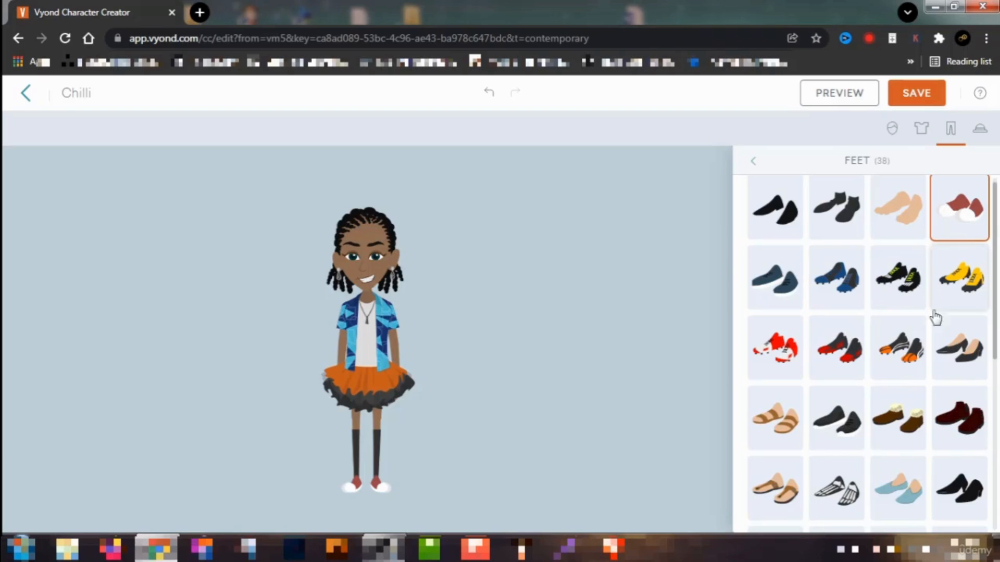
{"action": "scroll", "coordinate": [907, 458], "scroll_direction": "down", "scroll_amount": 3}
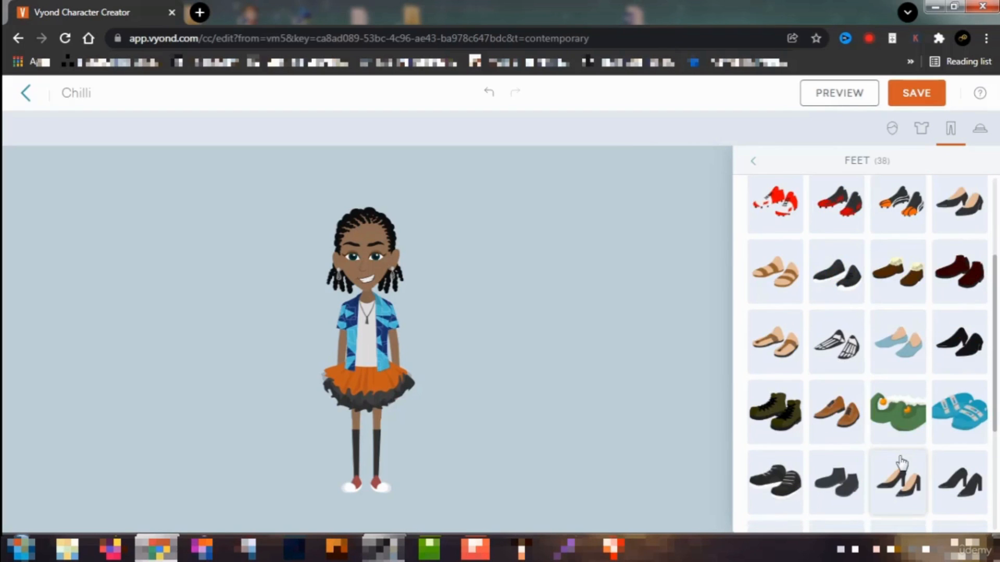
{"action": "left_click", "coordinate": [851, 425]}
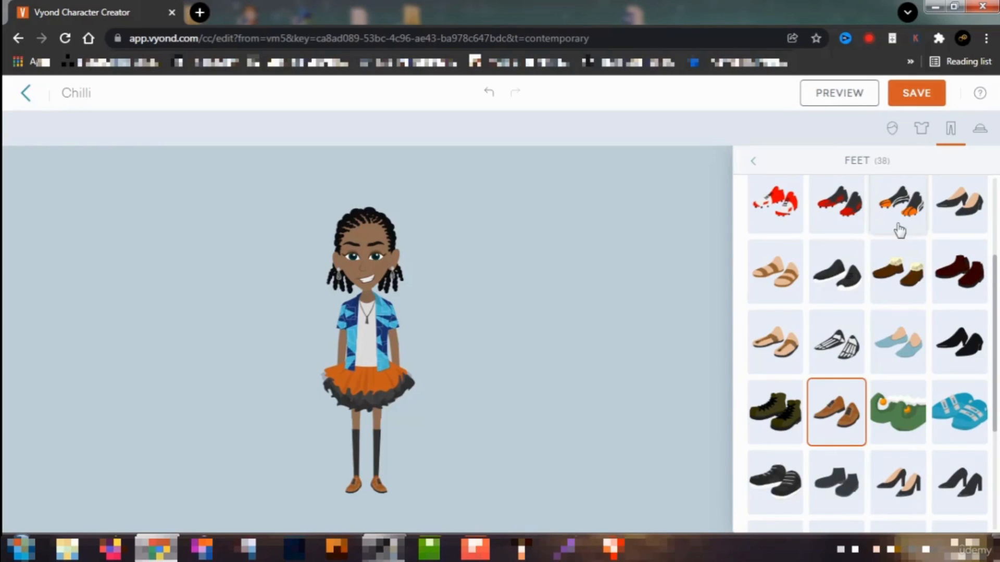
Check the accessory settings without adding any, save the female character to the library and add her to a video
{"action": "left_click", "coordinate": [979, 131]}
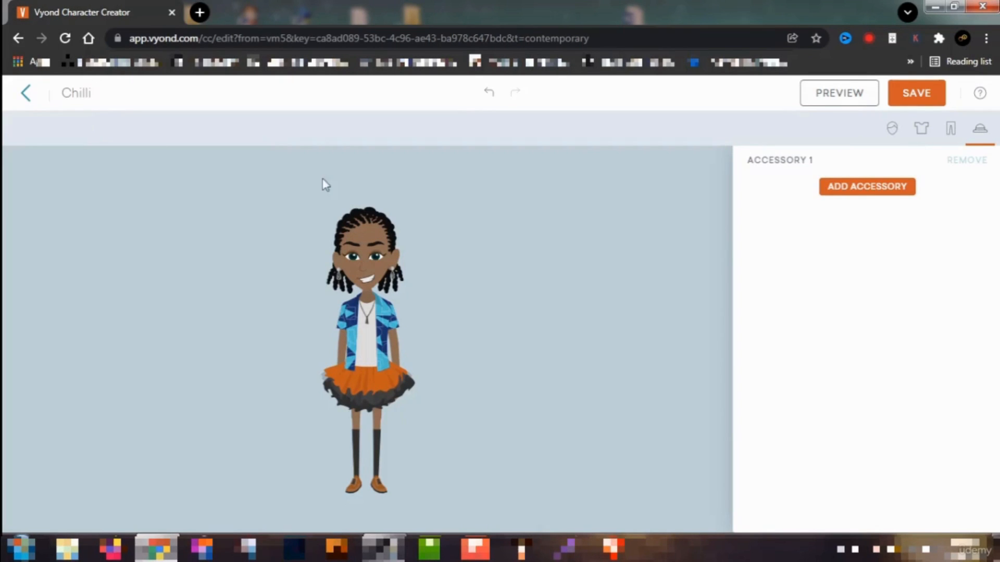
{"action": "left_click", "coordinate": [918, 94]}
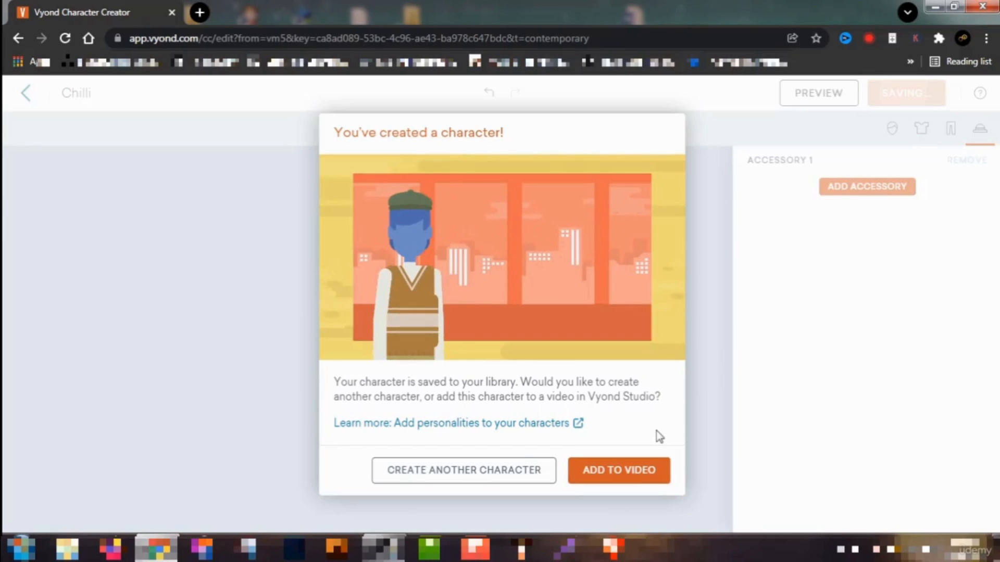
{"action": "left_click", "coordinate": [630, 475]}
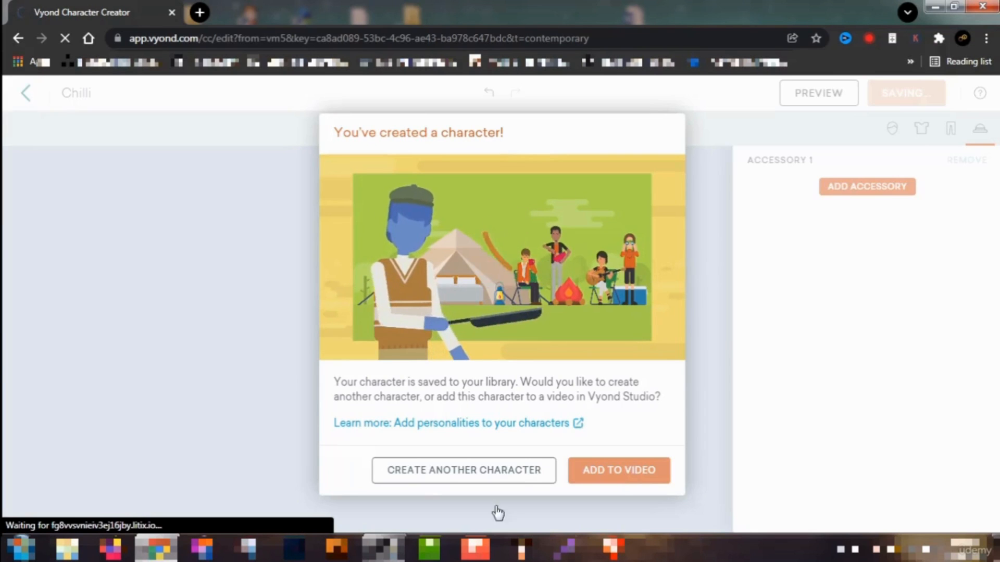
{"action": "left_click", "coordinate": [383, 549]}
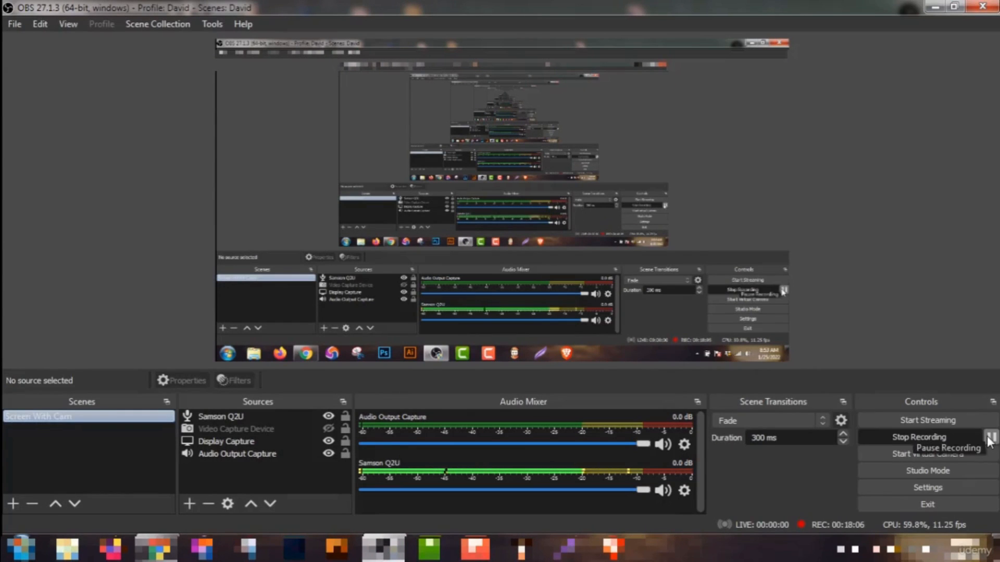
{"action": "left_click", "coordinate": [937, 8]}
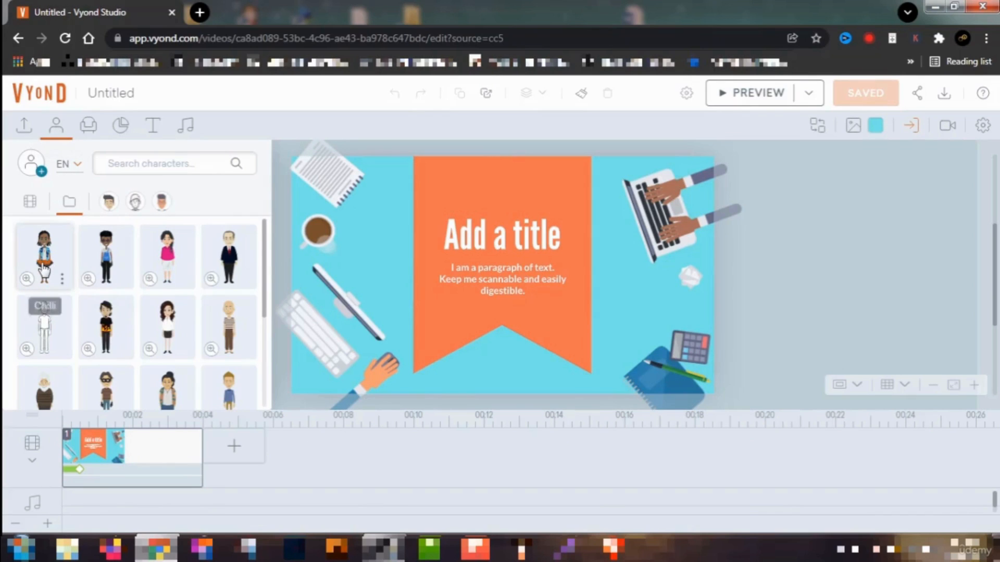
Add the custom male character with sunglasses to the title scene, enlarge him slightly and move him to the middle of the orange banner
{"action": "left_click", "coordinate": [108, 254]}
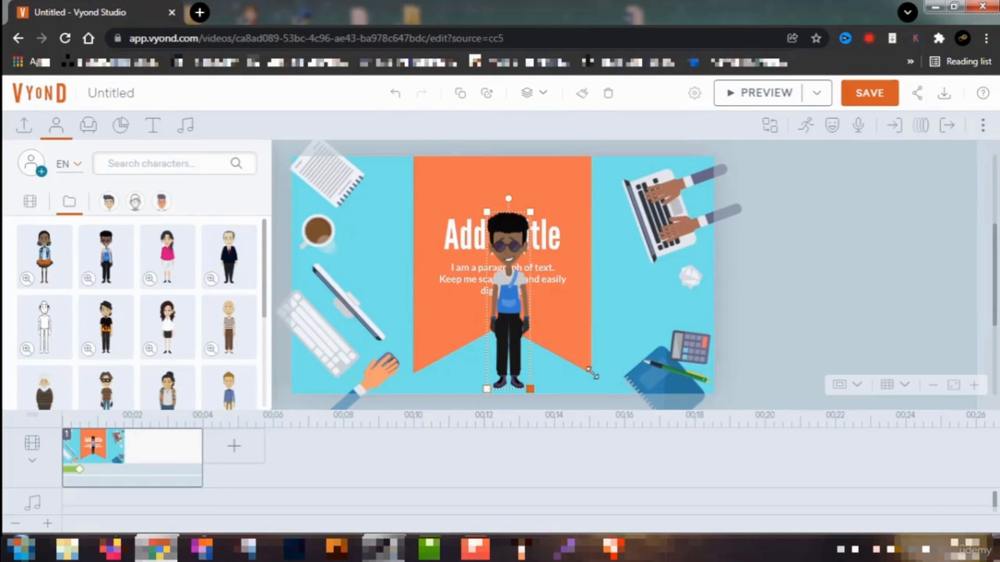
{"action": "left_click_drag", "start_coordinate": [599, 380], "coordinate": [601, 386]}
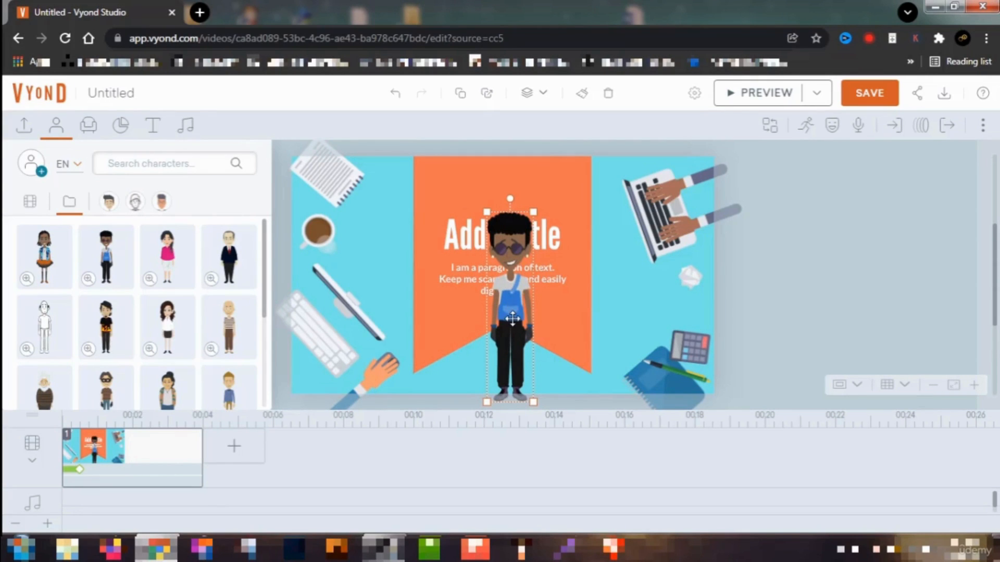
{"action": "mouse_move", "coordinate": [512, 319]}
{"action": "left_mouse_down"}
{"action": "mouse_move", "coordinate": [503, 286]}
{"action": "mouse_move", "coordinate": [502, 302]}
{"action": "left_mouse_up"}
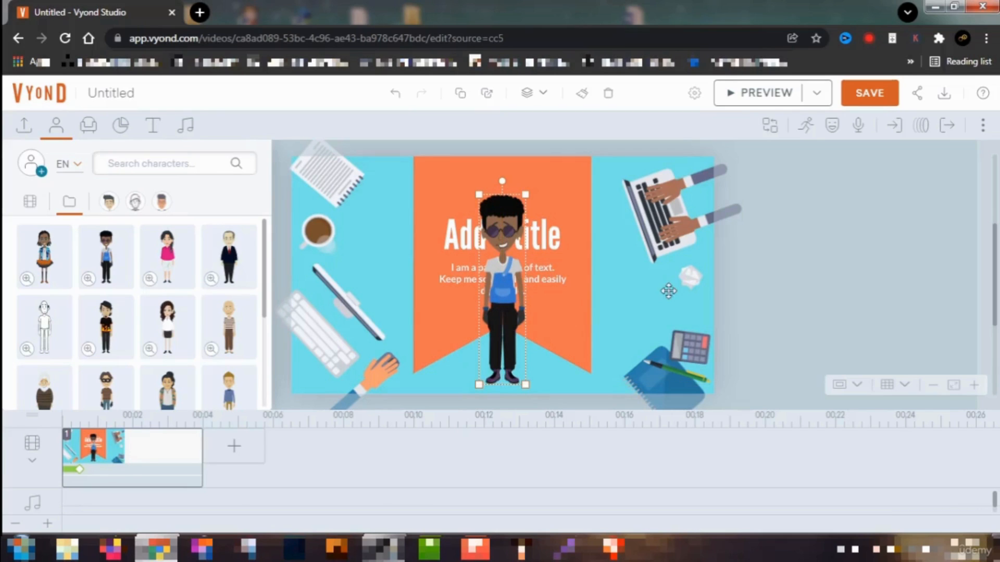
Search the male character's actions for "hi" and apply the animated pose that leans to one side with bent arms
{"action": "left_click", "coordinate": [806, 130]}
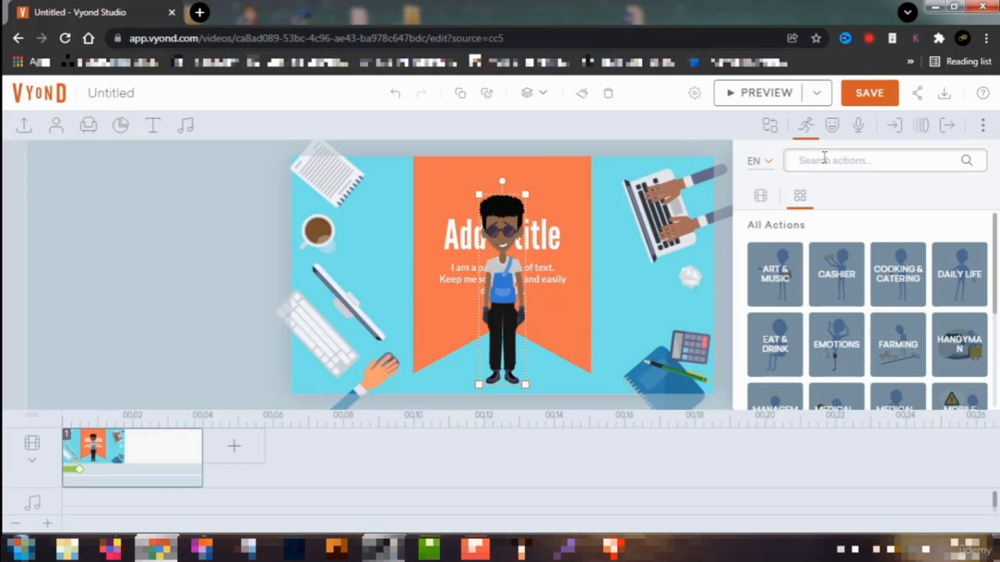
{"action": "left_click", "coordinate": [824, 157]}
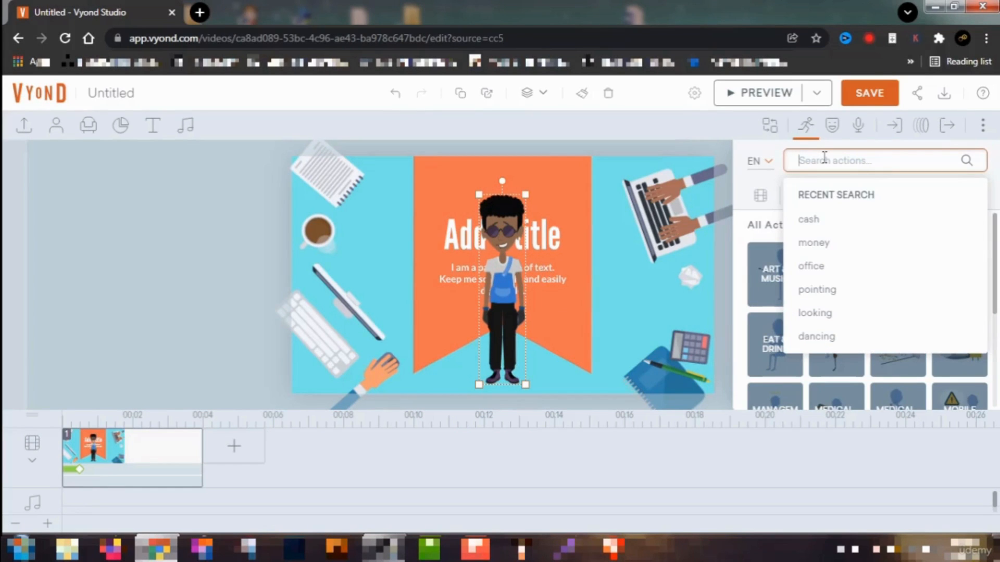
{"action": "type", "text": "hi"}
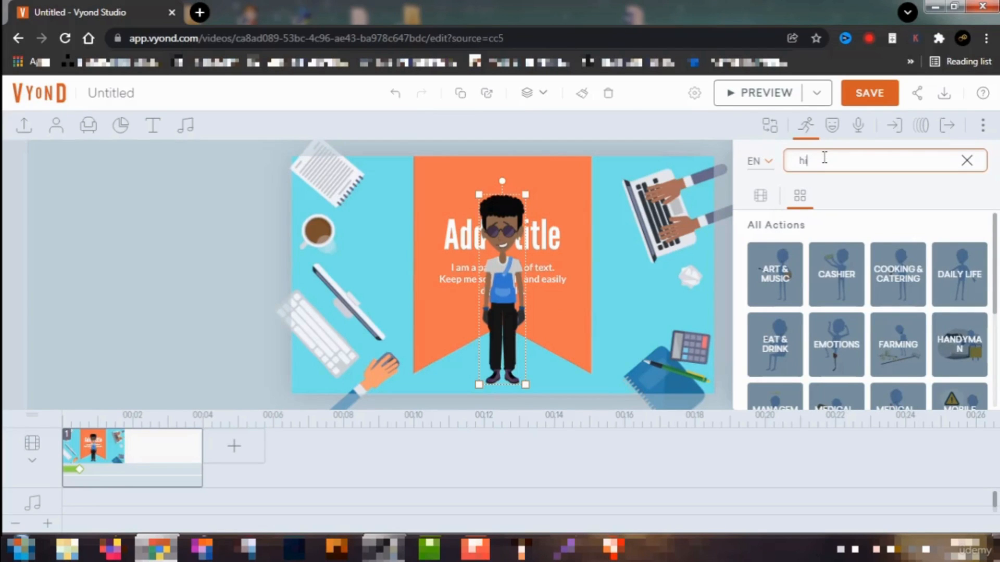
{"action": "key", "text": "Return"}
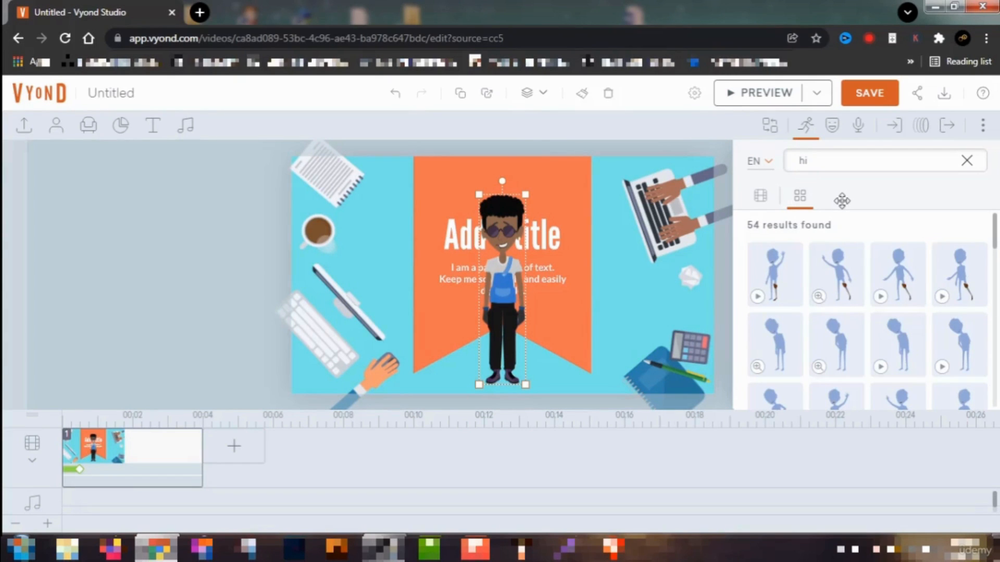
{"action": "left_click_drag", "start_coordinate": [994, 238], "coordinate": [994, 251]}
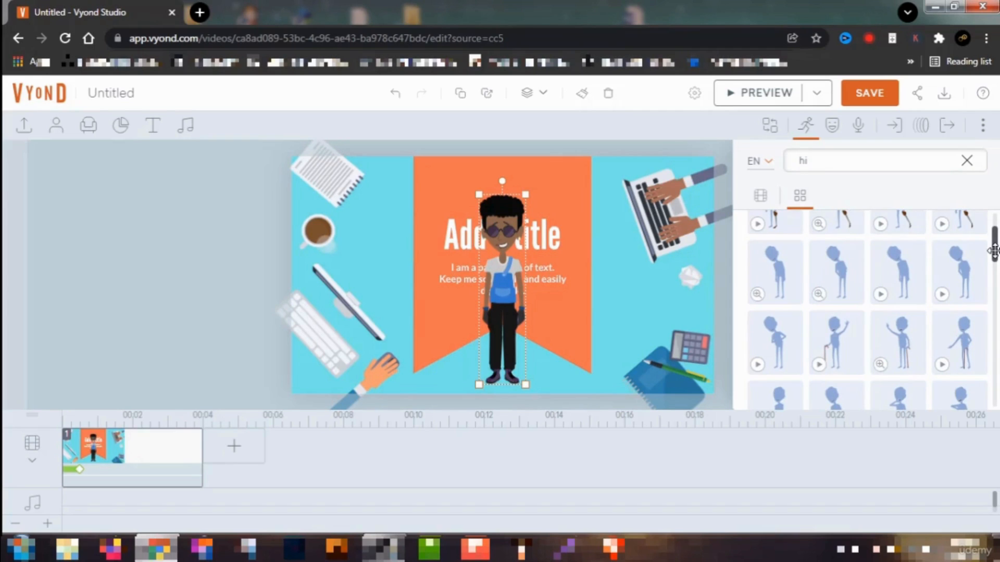
{"action": "left_click", "coordinate": [757, 366]}
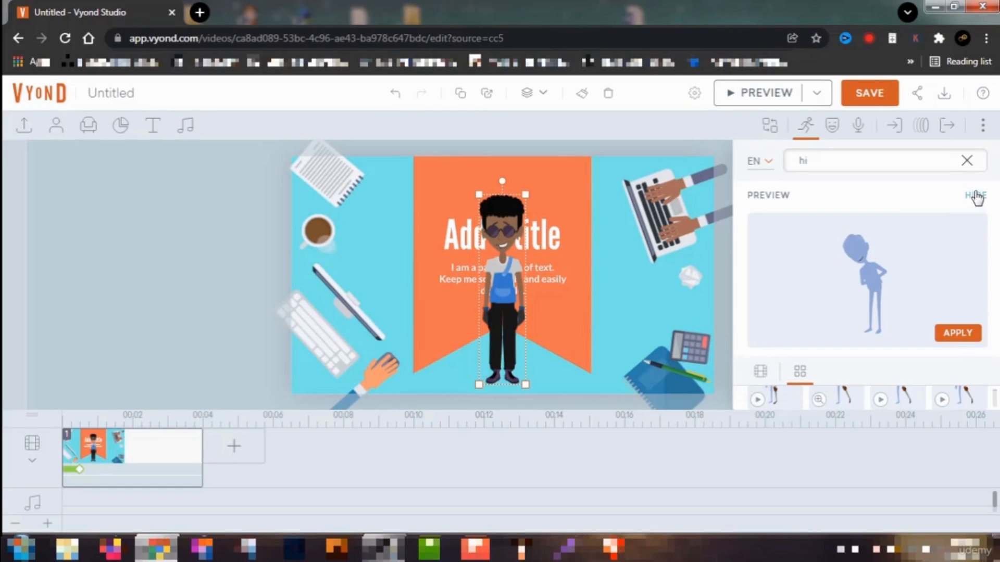
{"action": "left_click", "coordinate": [958, 334]}
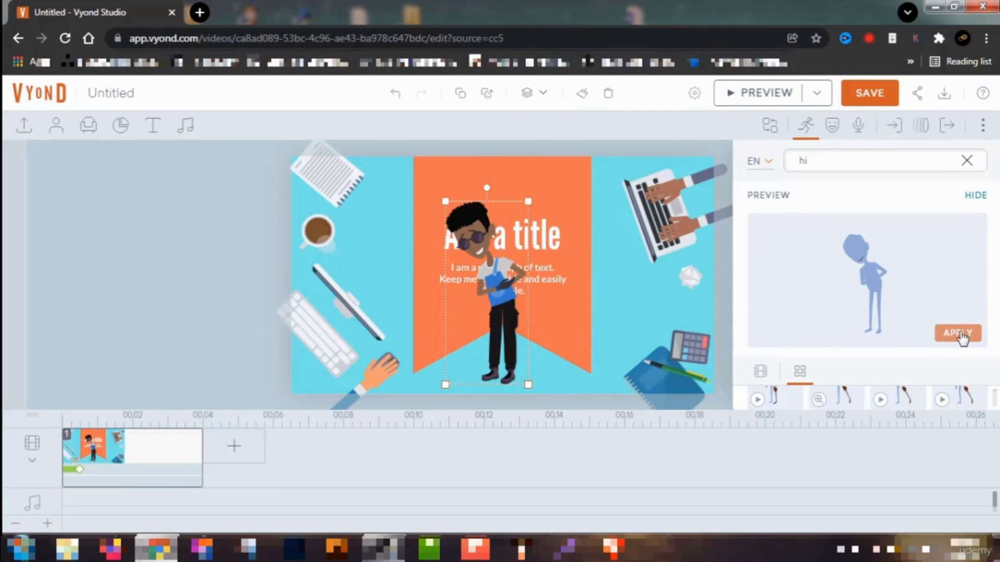
Preview the title scene with the character's new action, and exit the preview
{"action": "left_click", "coordinate": [755, 99]}
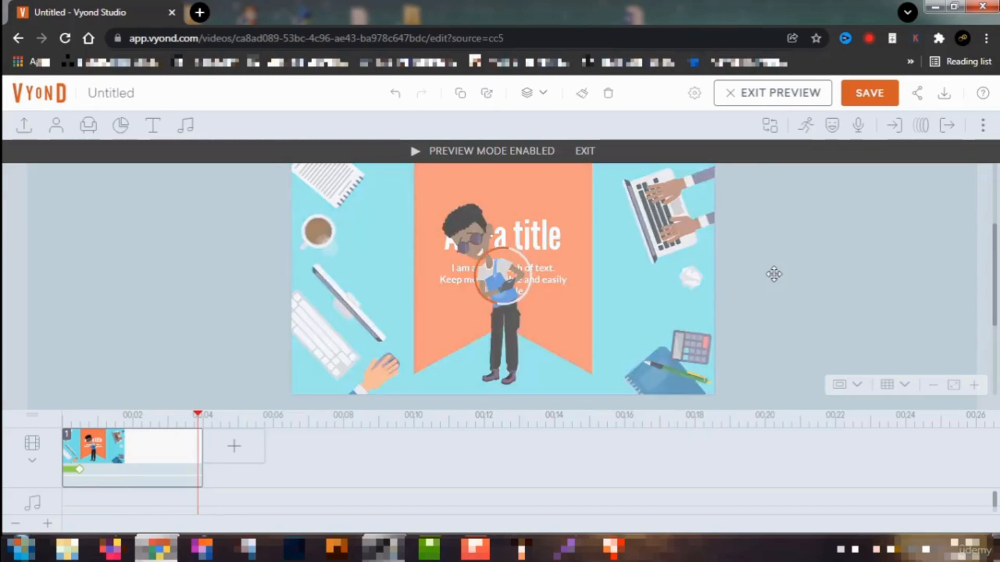
{"action": "left_click", "coordinate": [759, 95]}
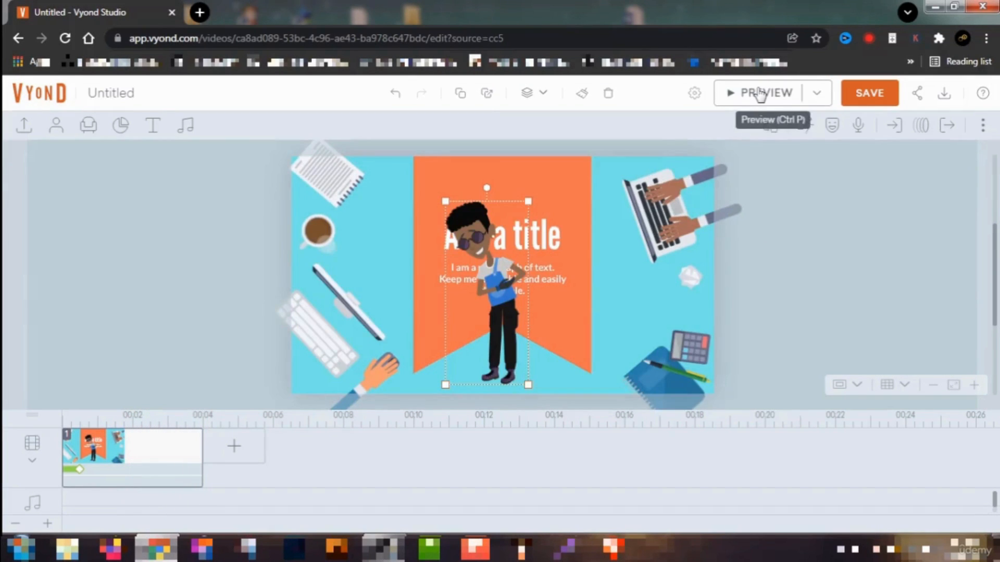